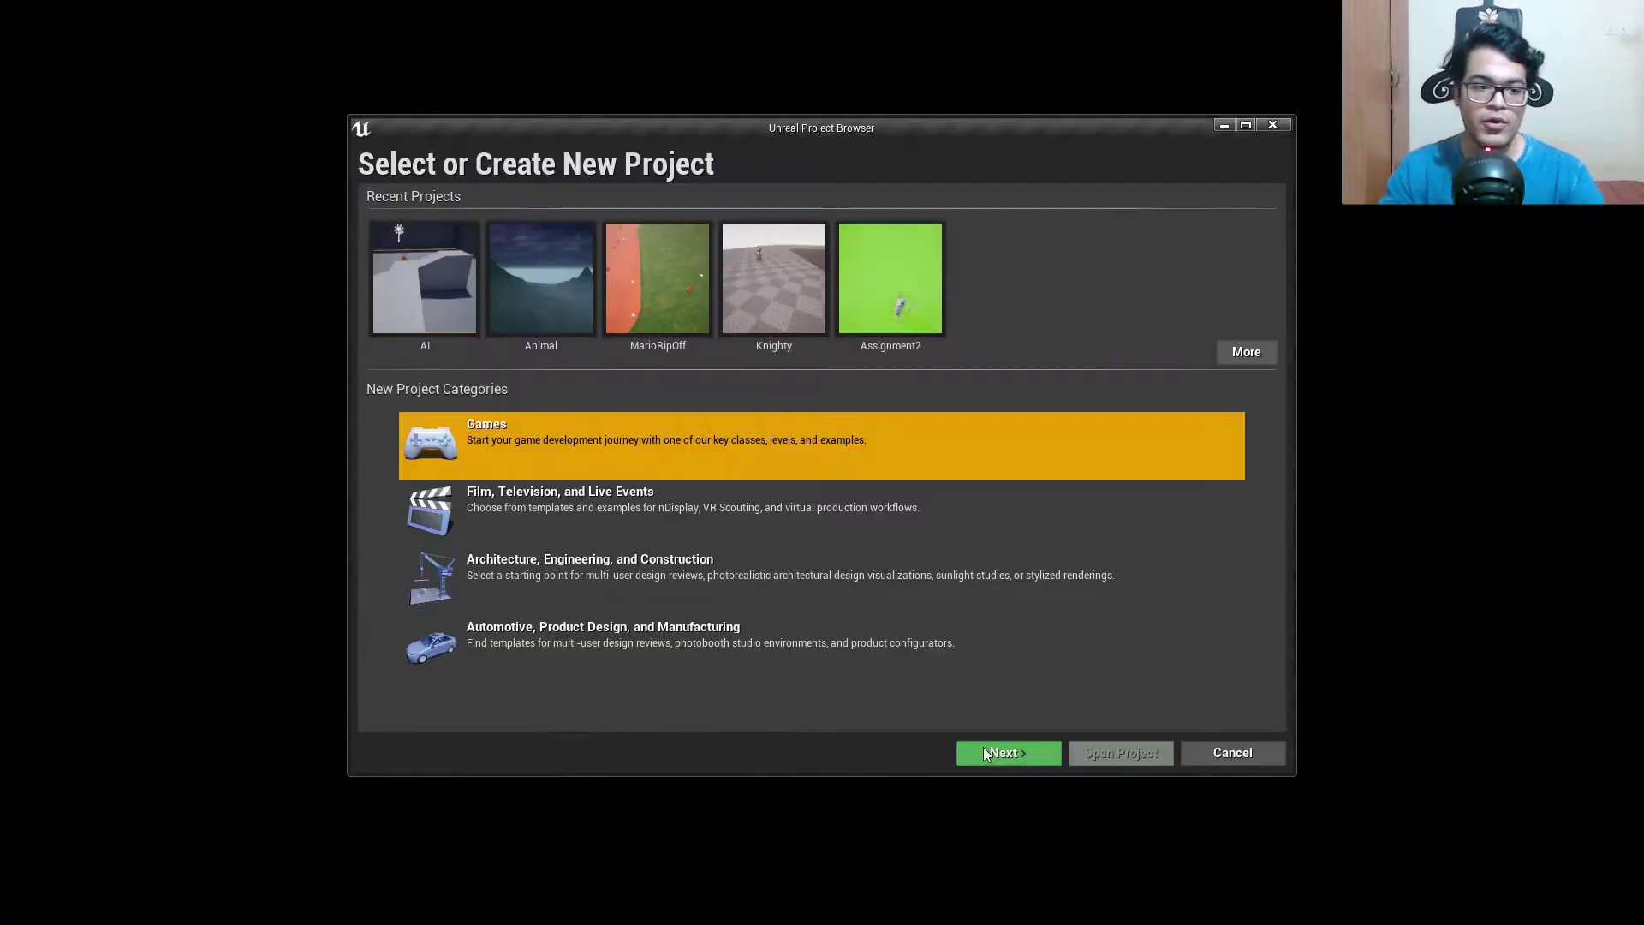
Create a Games project from the Third Person template, named AIBasic, in D:\Unreal Projects.
{"action": "left_click", "coordinate": [985, 754]}
{"action": "left_click", "coordinate": [724, 212]}
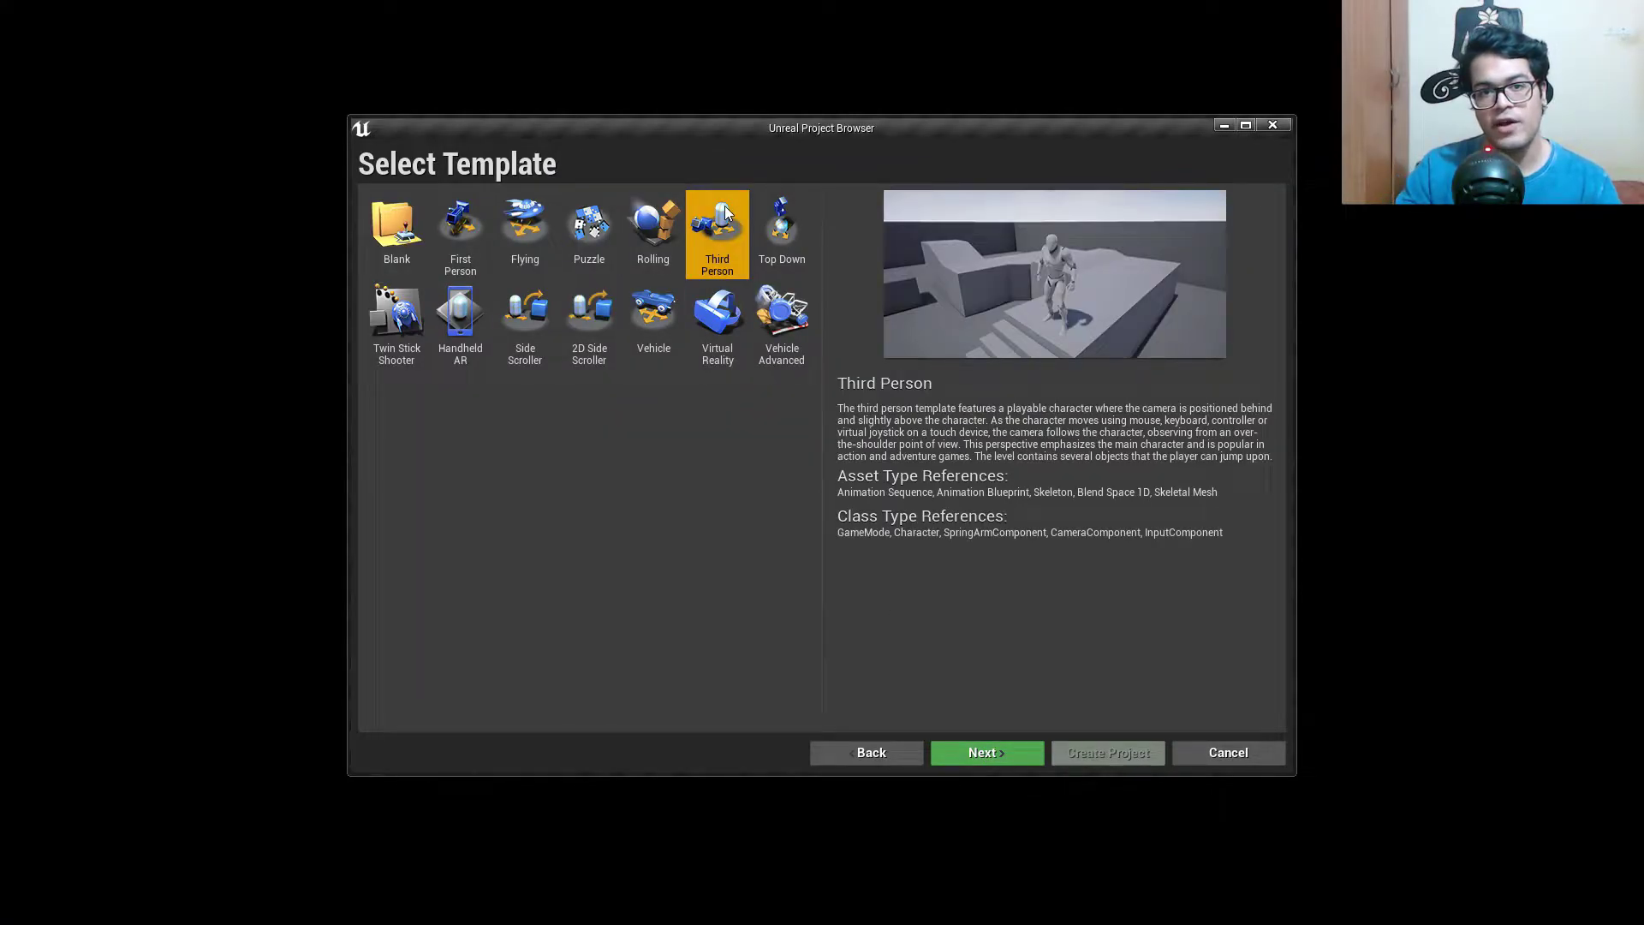
{"action": "left_click", "coordinate": [985, 752]}
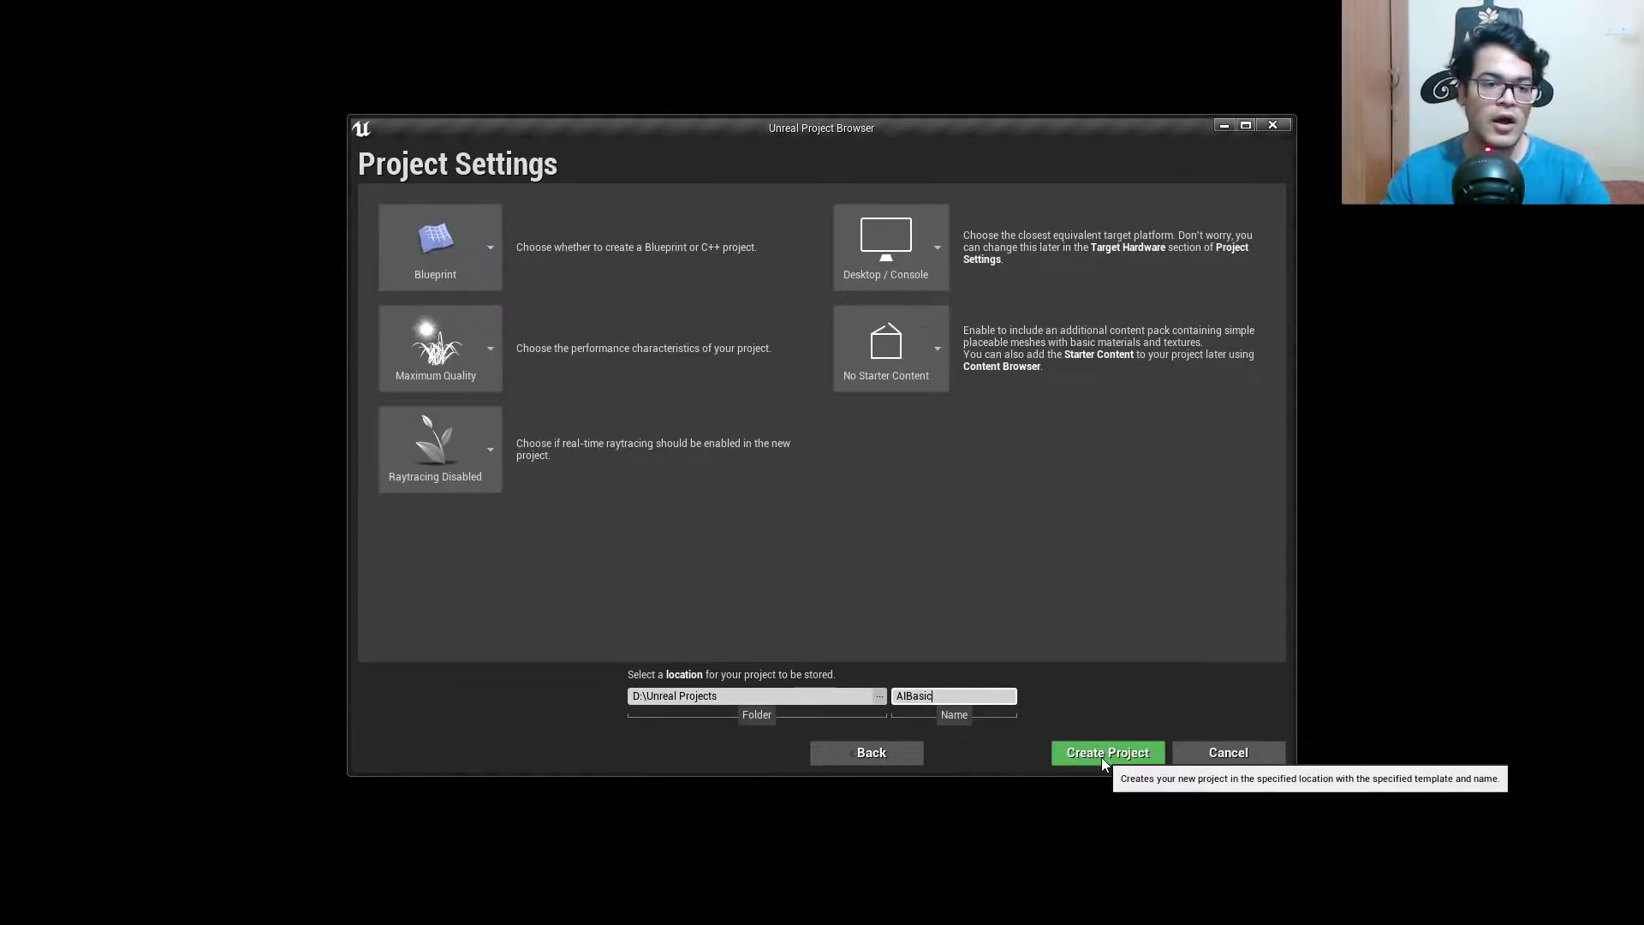
{"action": "left_click", "coordinate": [1102, 757]}
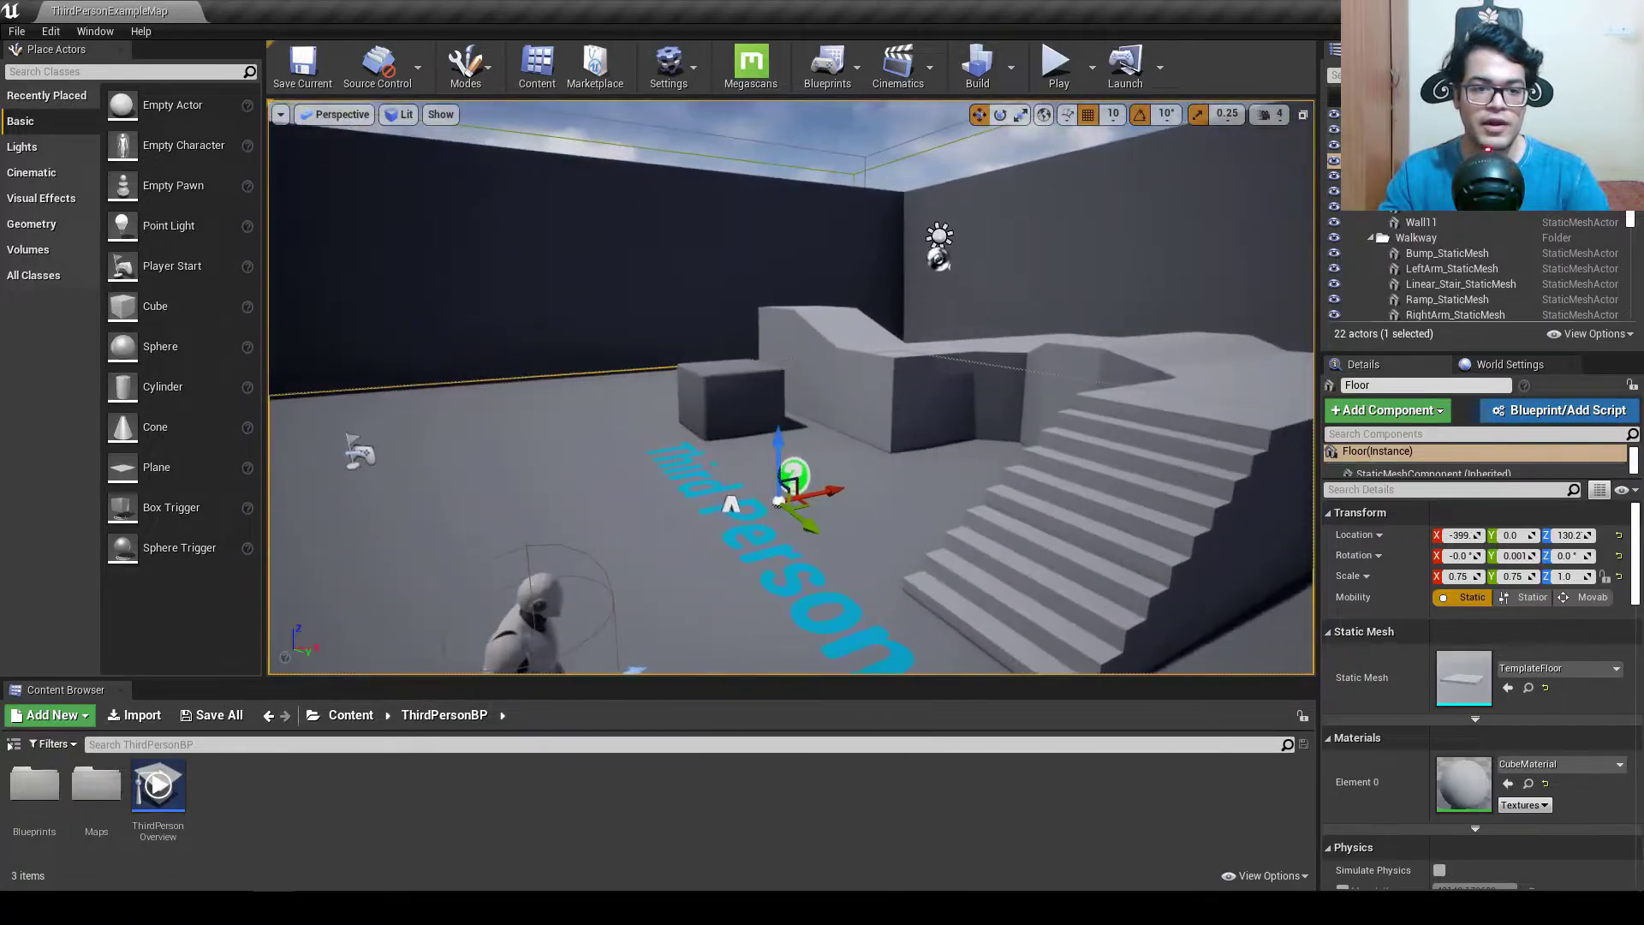
Play the example level, run the character around briefly, and stop the session.
{"action": "left_click", "coordinate": [981, 417]}
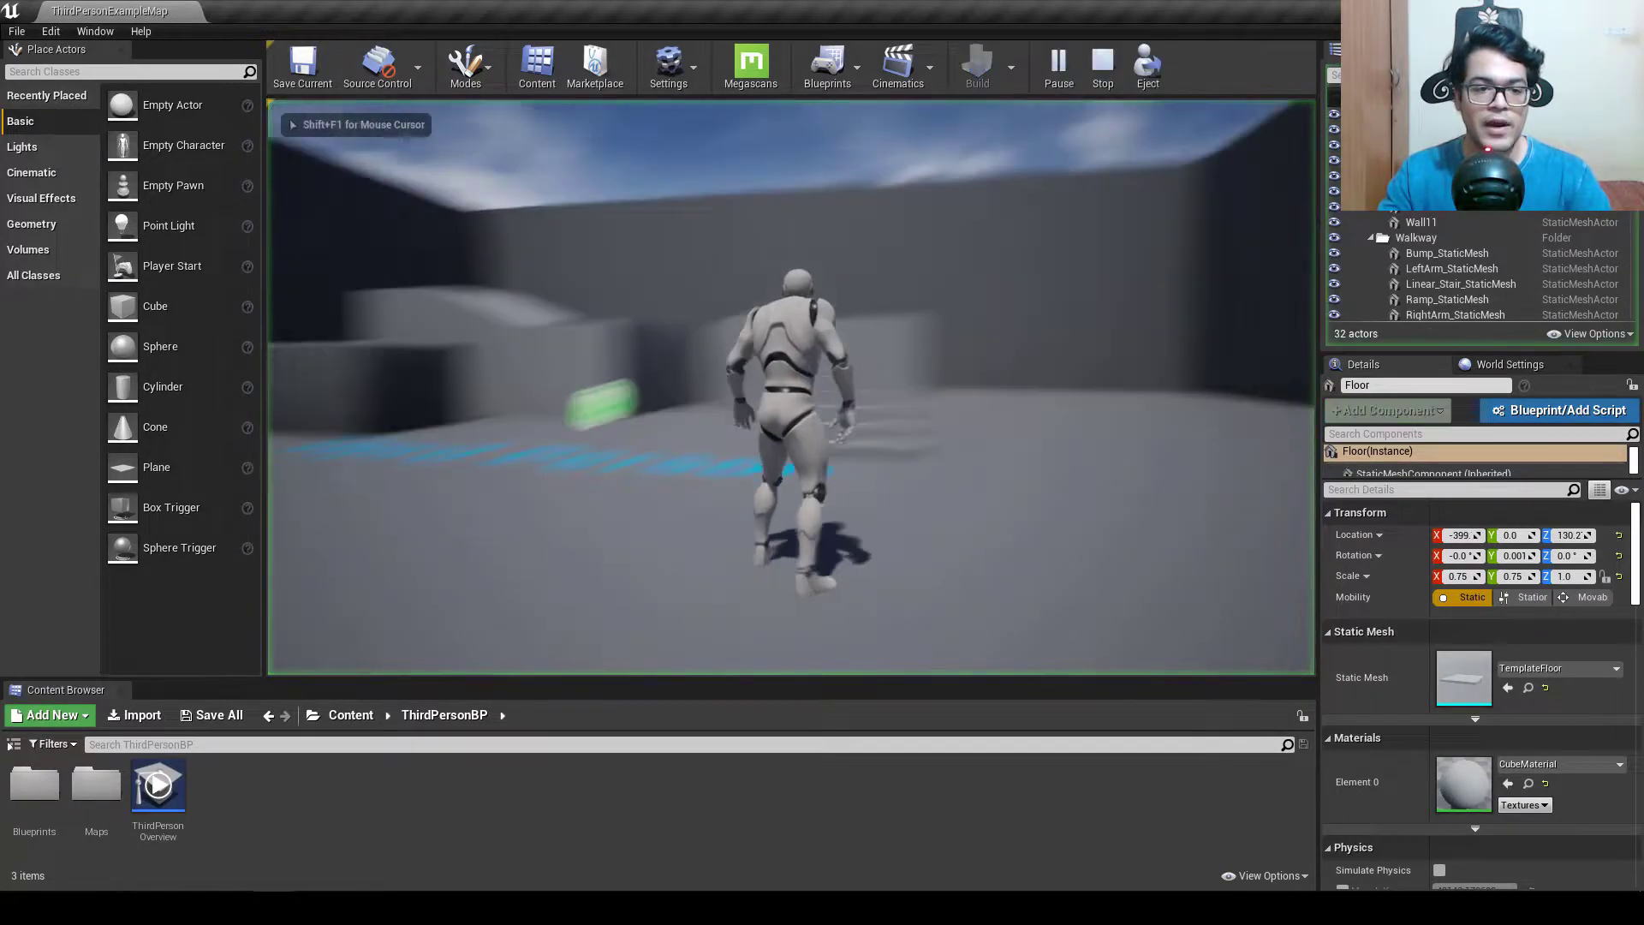
{"action": "key", "text": "w"}
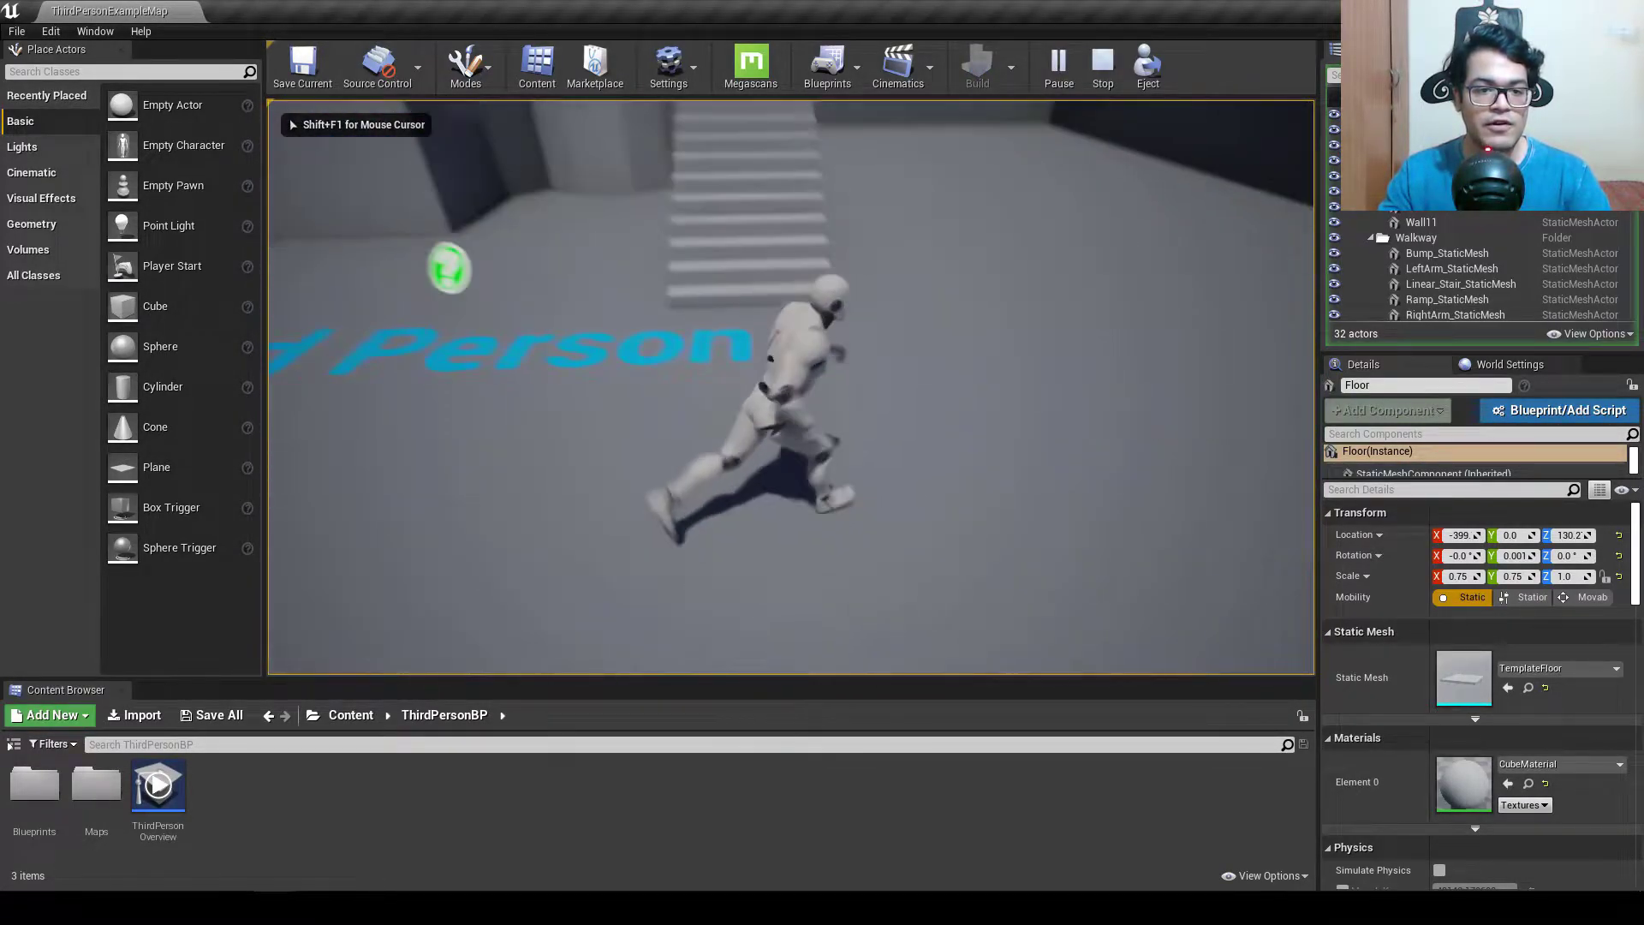
{"action": "key", "text": "Escape"}
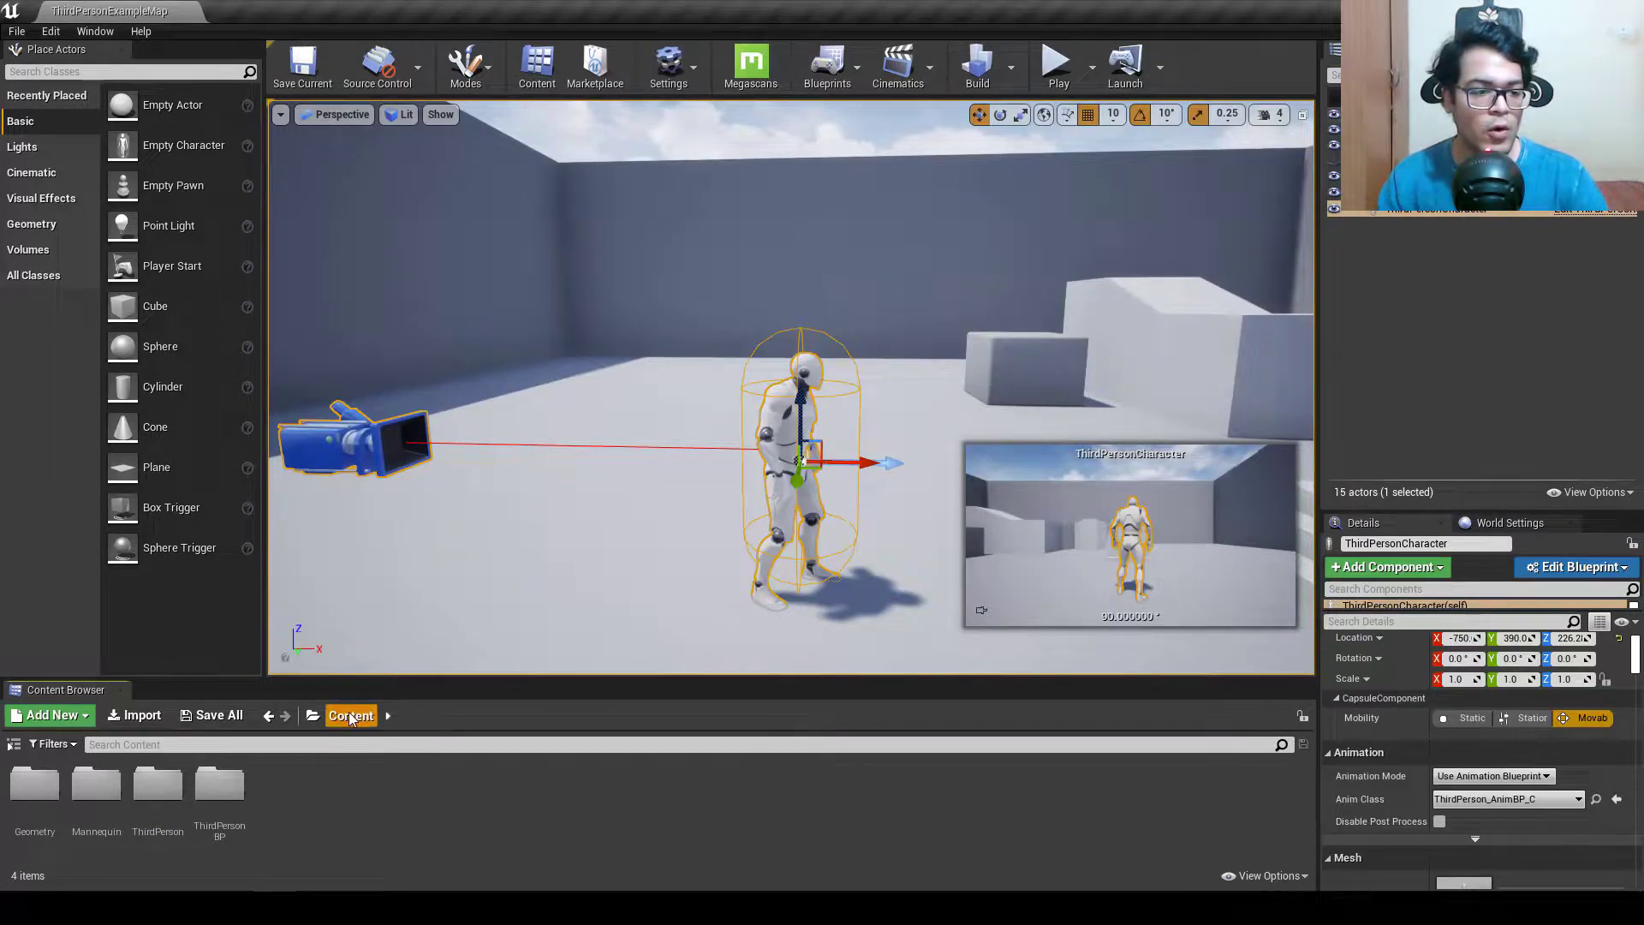
Create a folder named AI in the root Content folder and open it.
{"action": "right_click", "coordinate": [486, 825]}
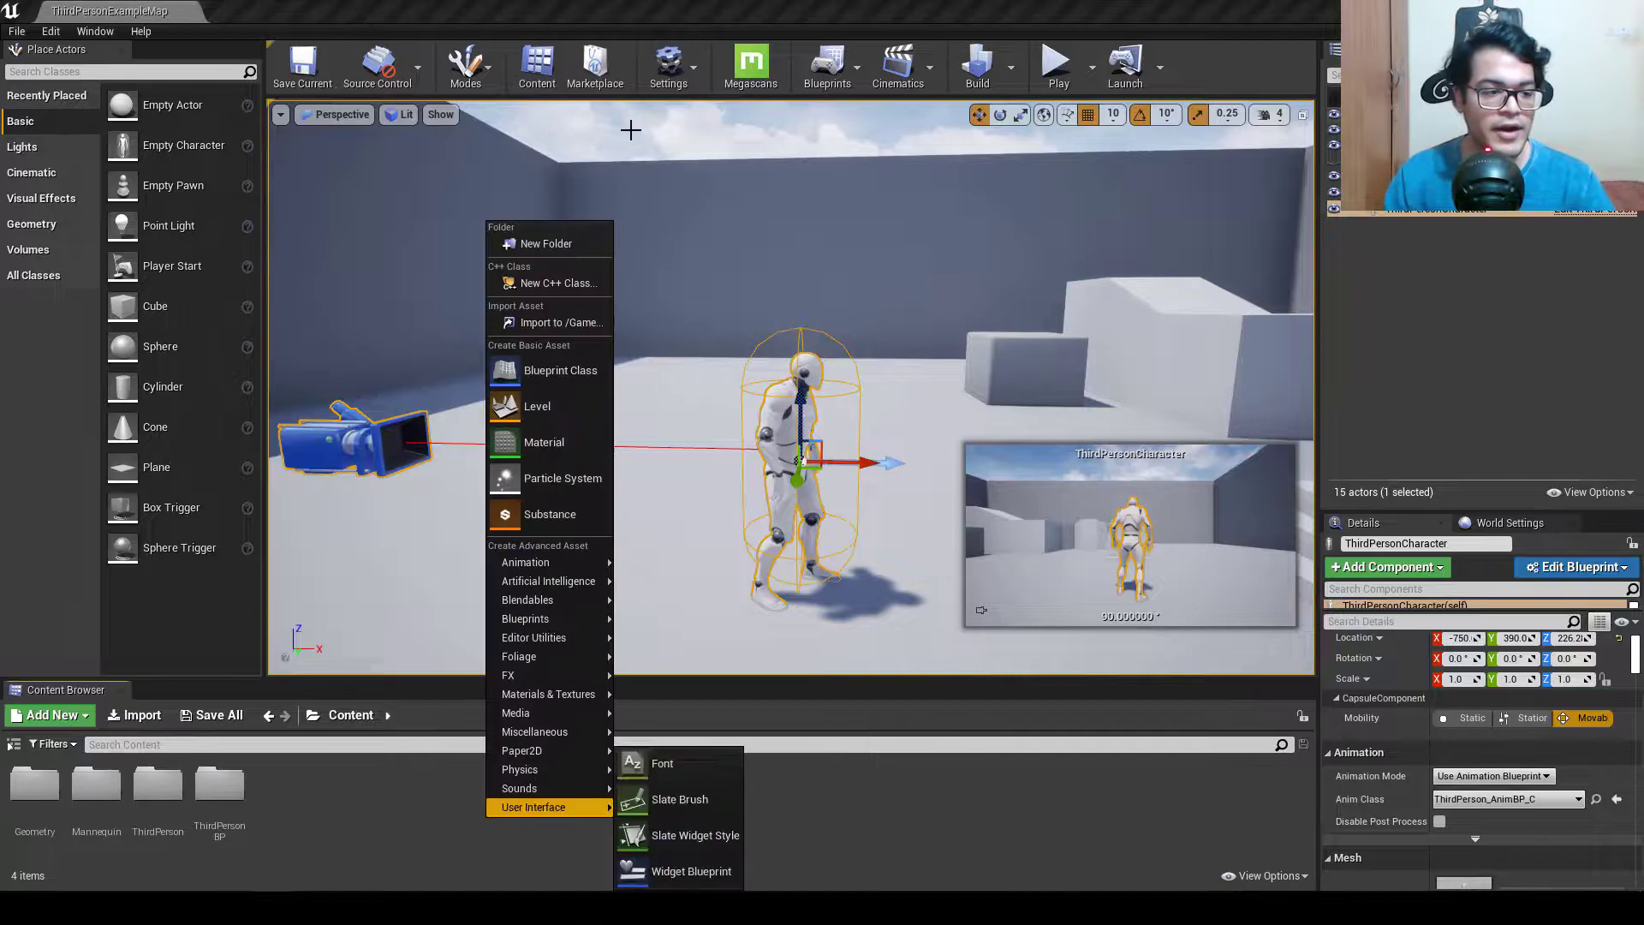
{"action": "left_click", "coordinate": [553, 244]}
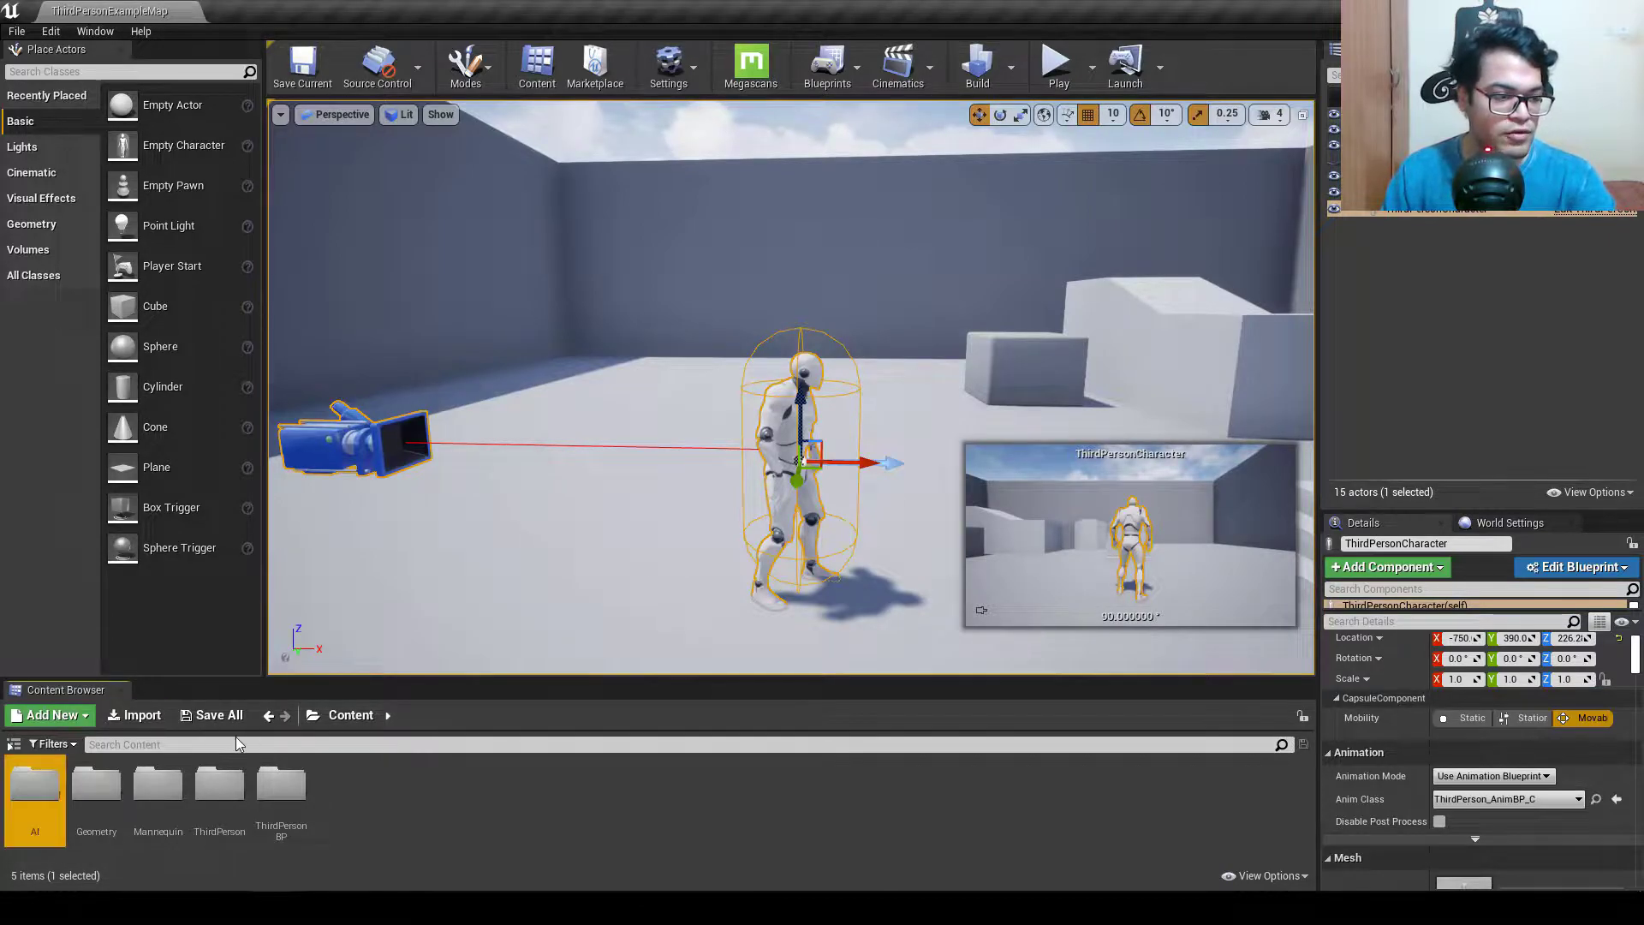
{"action": "key", "text": "Return"}
{"action": "right_click", "coordinate": [470, 812]}
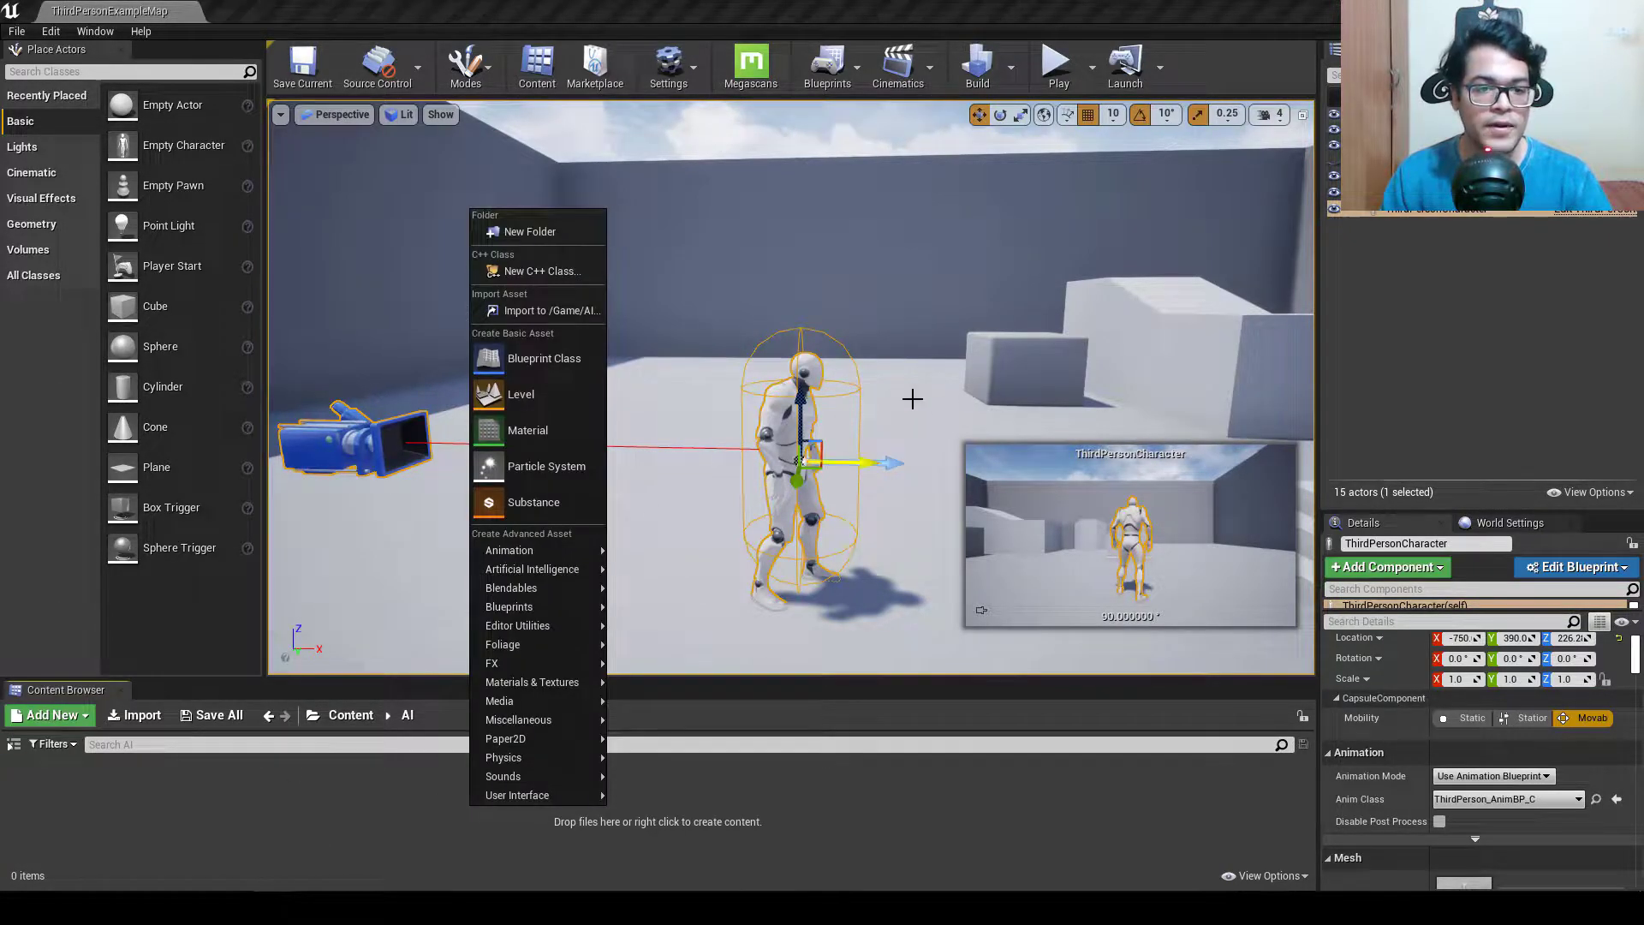
{"action": "left_click", "coordinate": [782, 467]}
{"action": "right_click_drag", "start_coordinate": [766, 538], "coordinate": [680, 562]}
Duplicate the ThirdPersonCharacter blueprint in ThirdPersonBP/Blueprints and name the copy AIChar.
{"action": "key", "text": "alt+Left"}
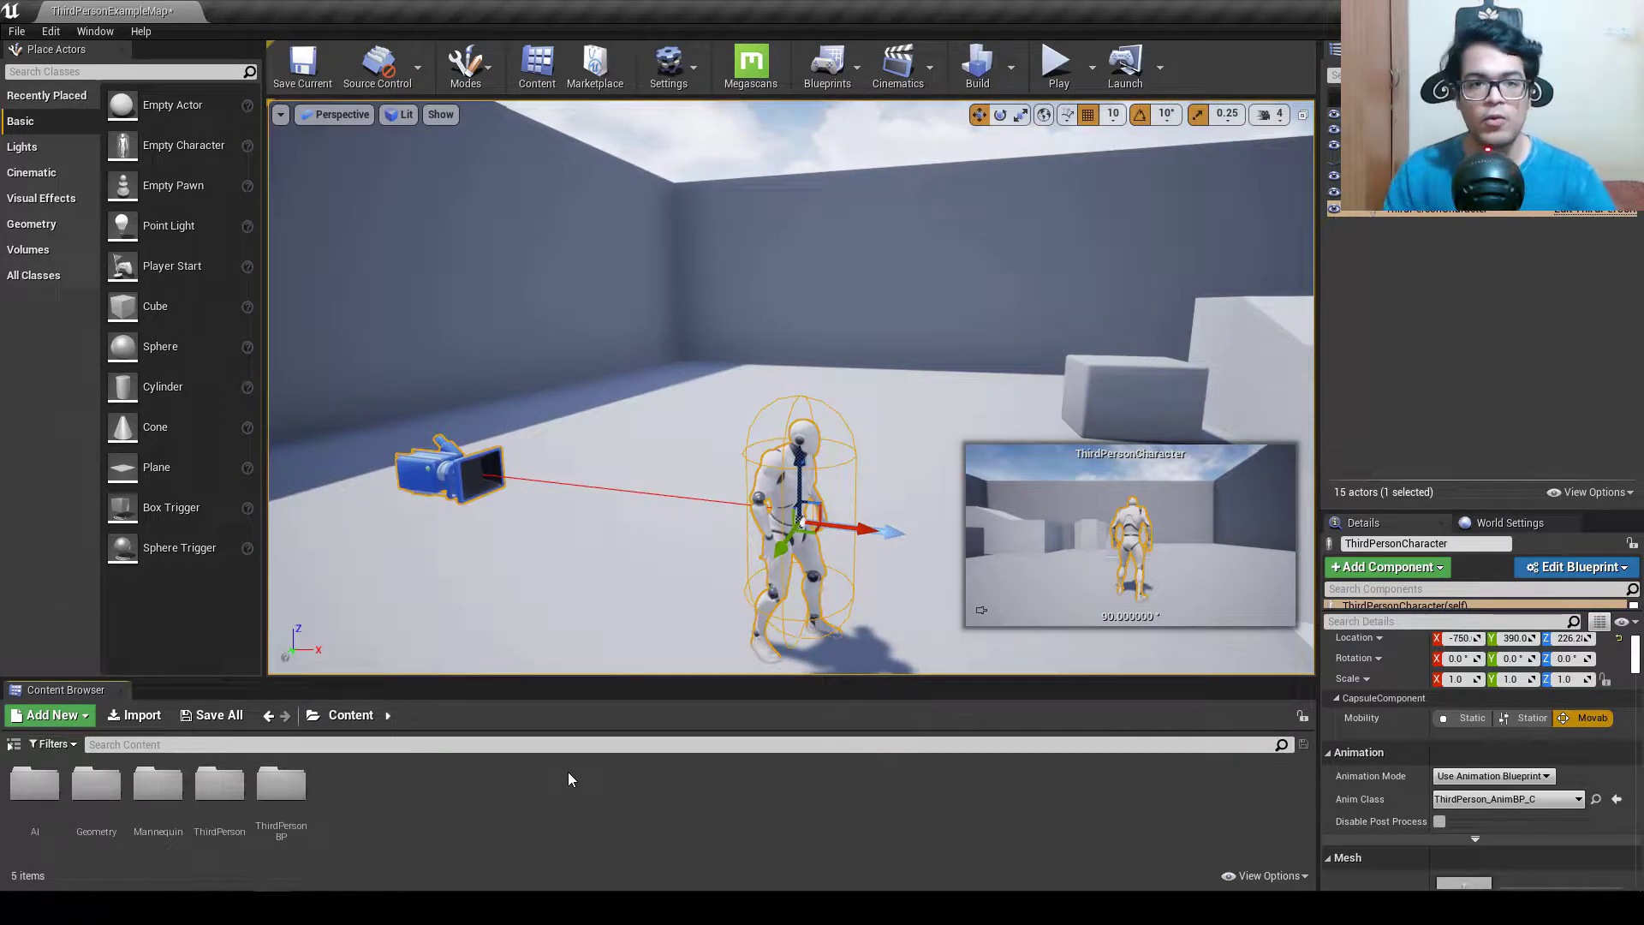
{"action": "double_click", "coordinate": [267, 789]}
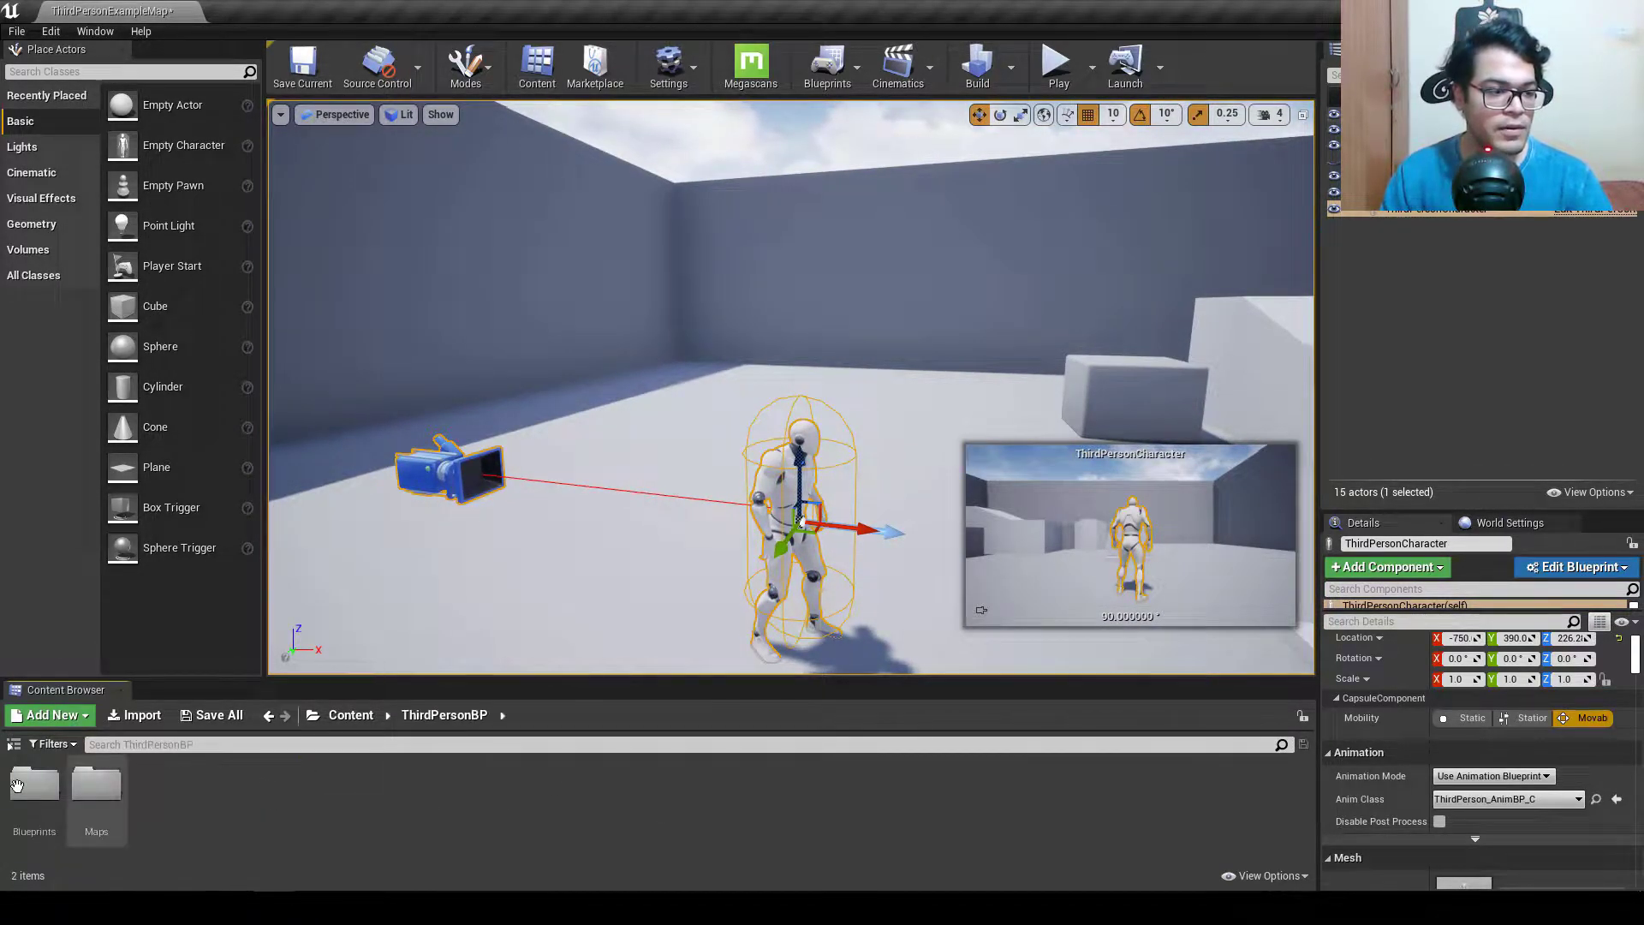
{"action": "double_click", "coordinate": [28, 783]}
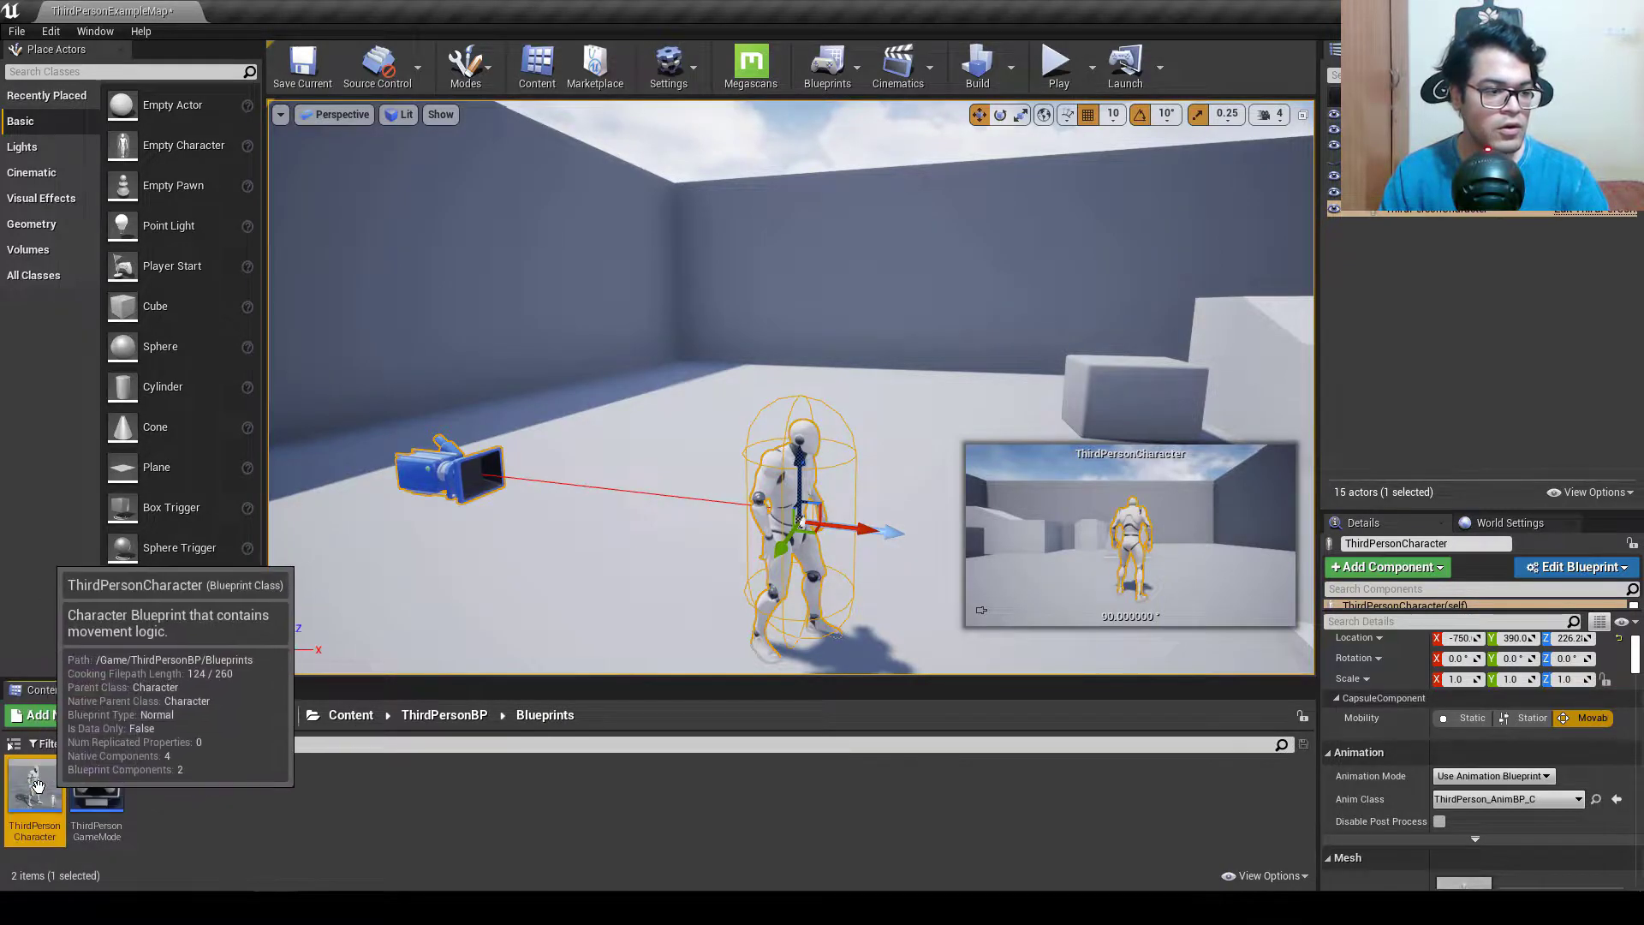
{"action": "left_click", "coordinate": [29, 805]}
{"action": "right_click", "coordinate": [26, 792]}
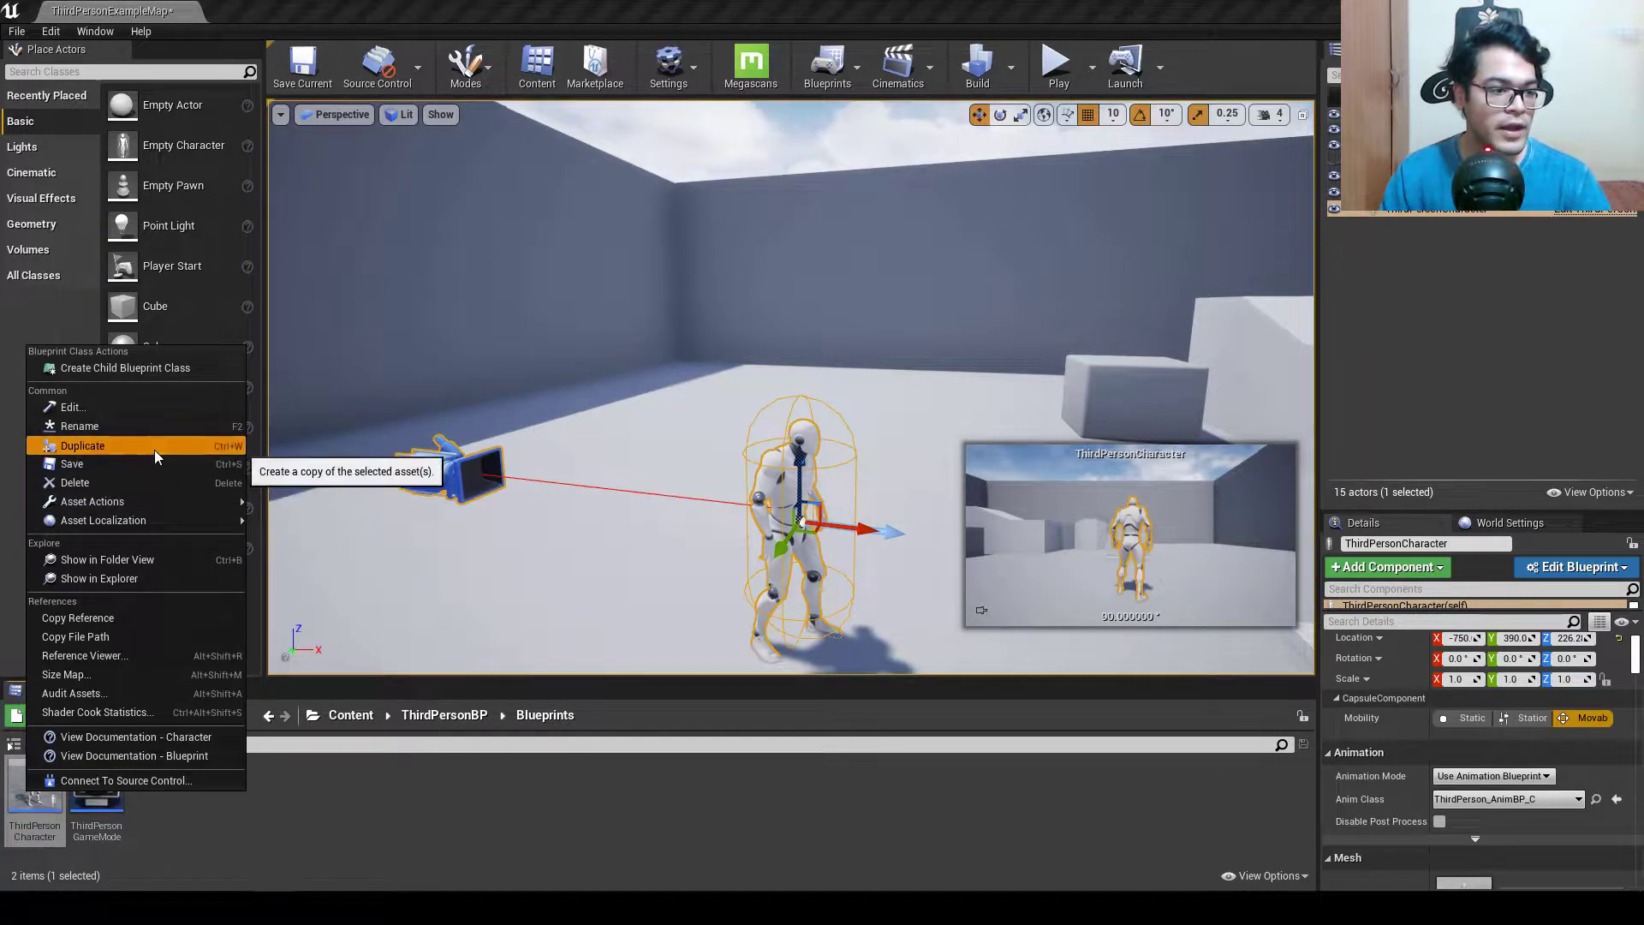
{"action": "left_click", "coordinate": [155, 448]}
{"action": "type", "text": "A"}
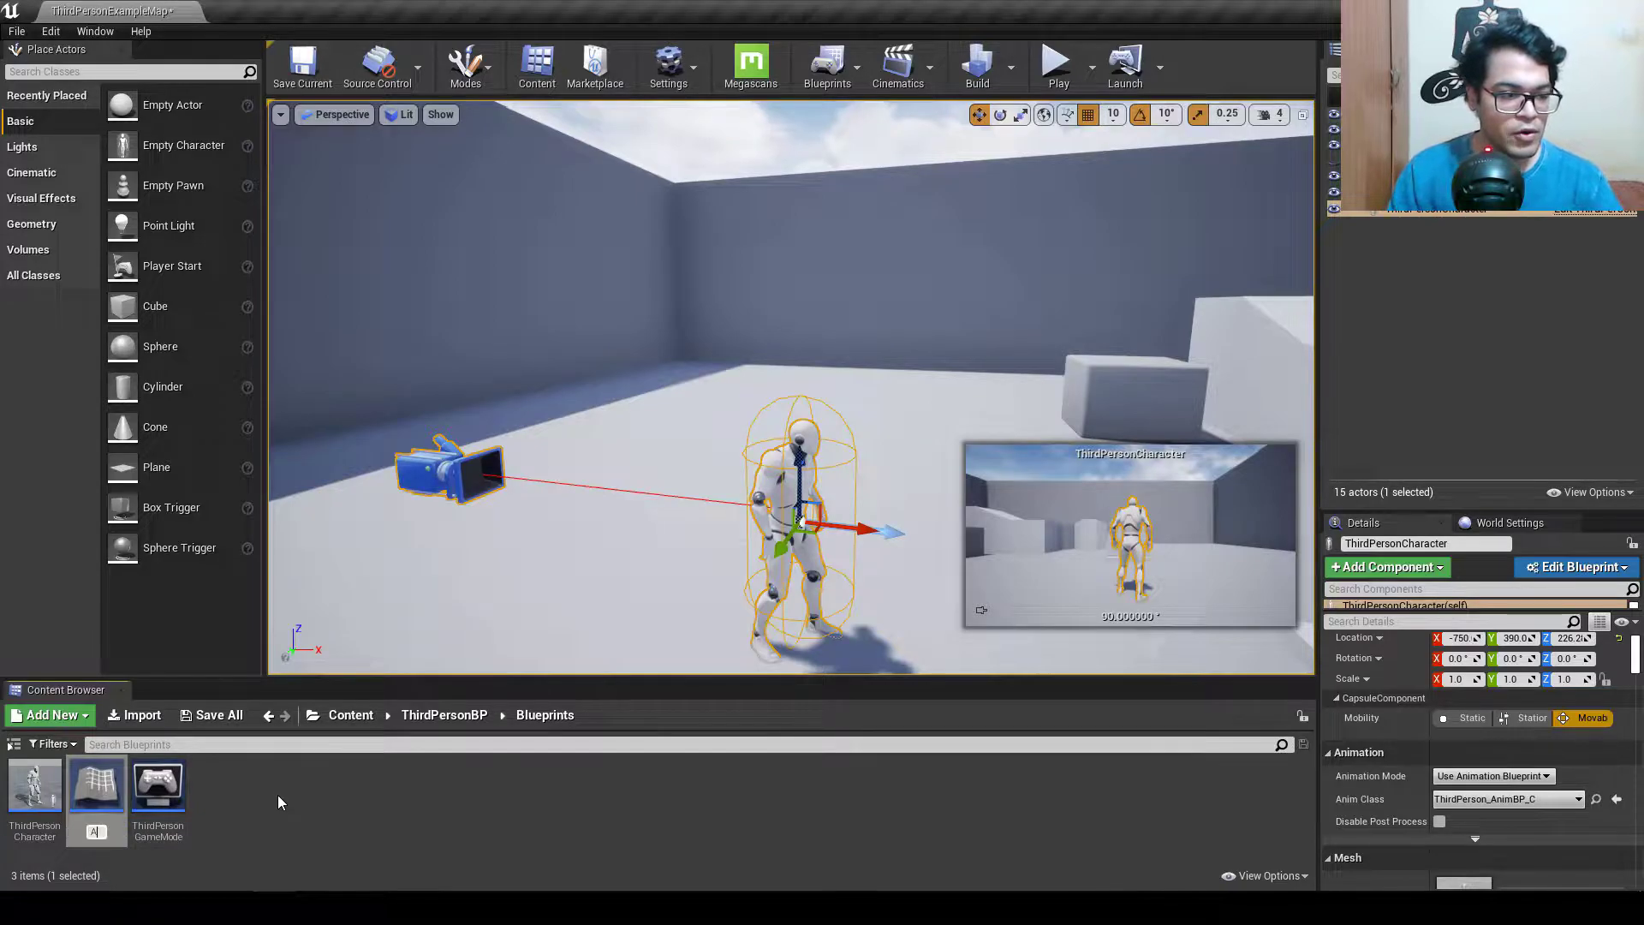
{"action": "type", "text": "ICh"}
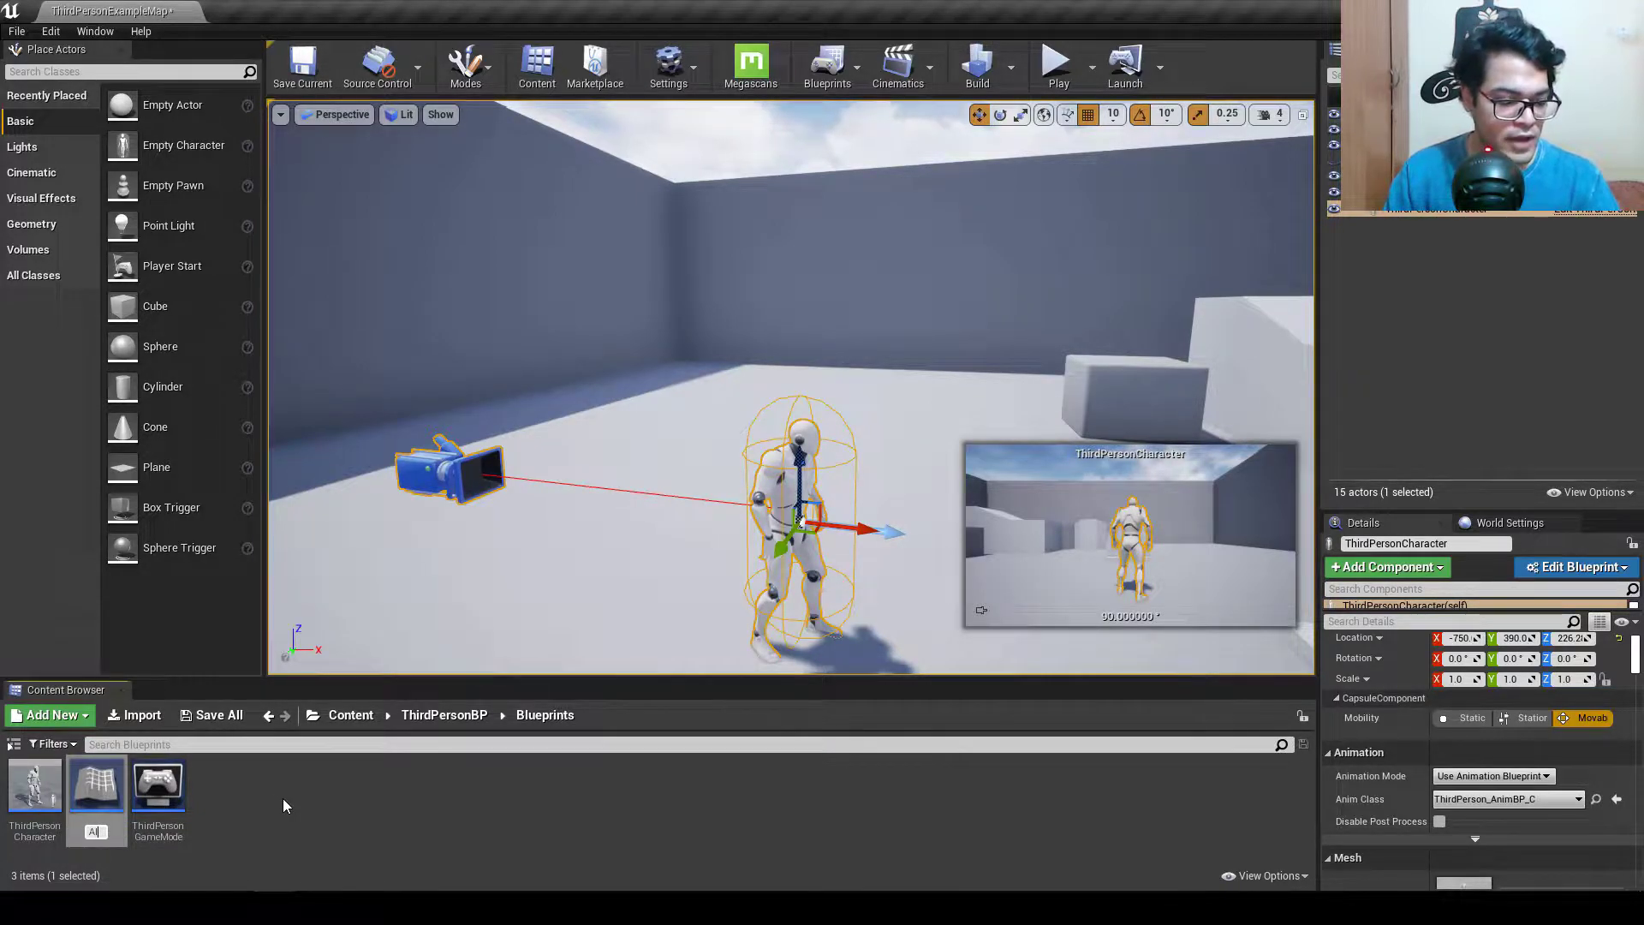
{"action": "type", "text": "ar"}
{"action": "key", "text": "Return"}
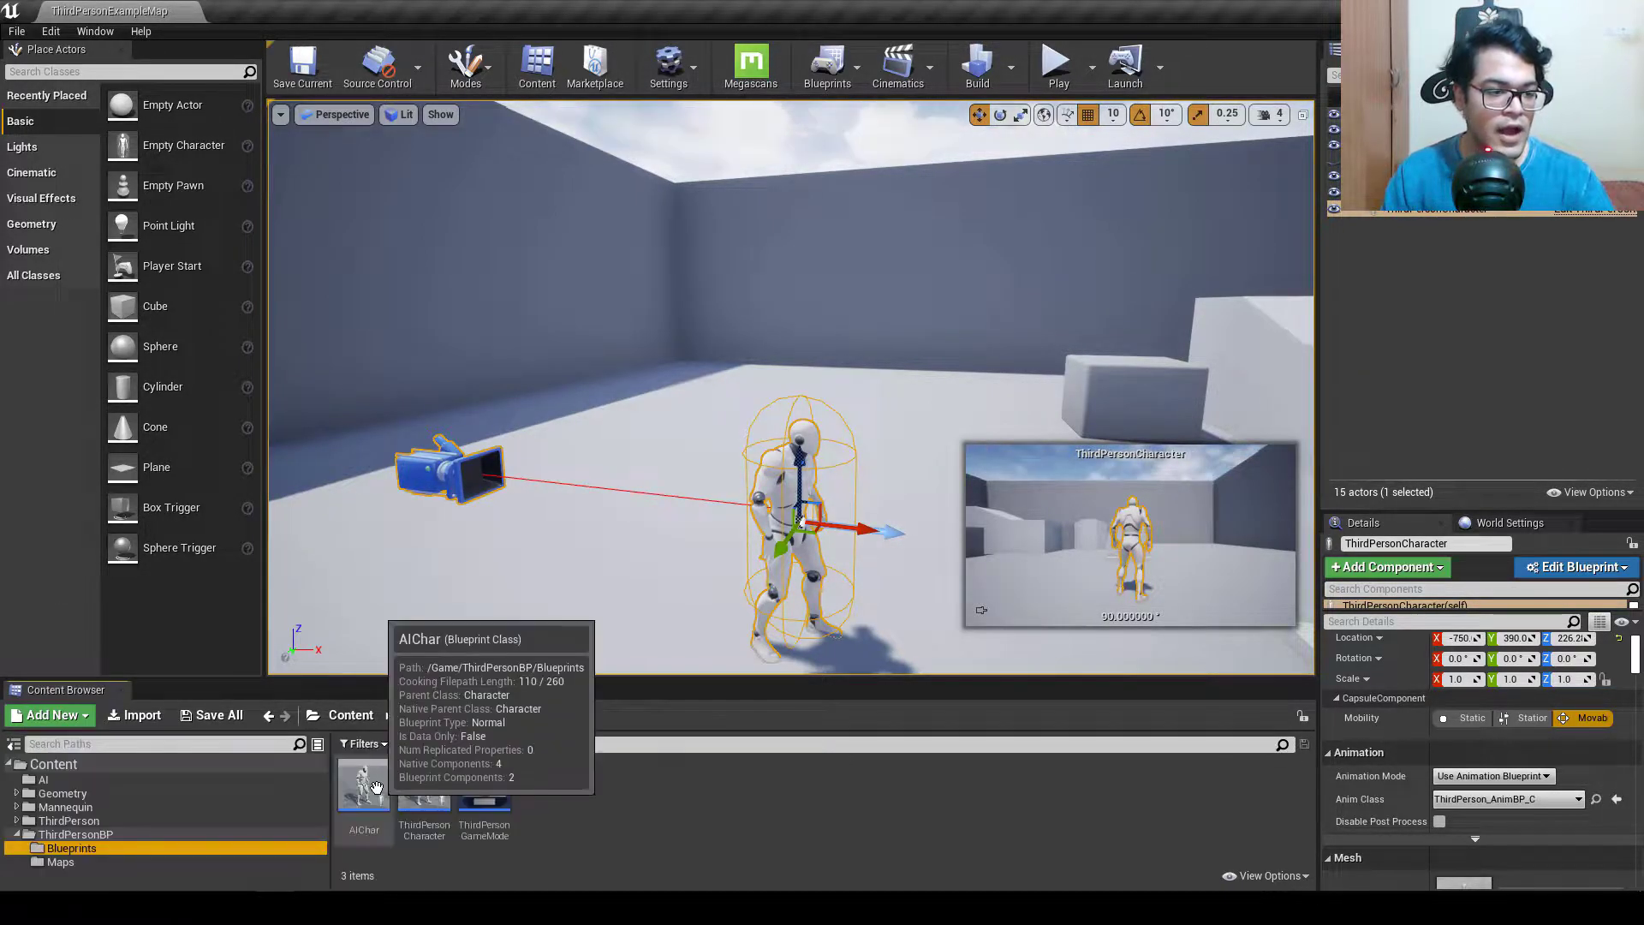
Move the AIChar blueprint into the AI folder and open that folder.
{"action": "left_click_drag", "start_coordinate": [378, 786], "coordinate": [120, 784]}
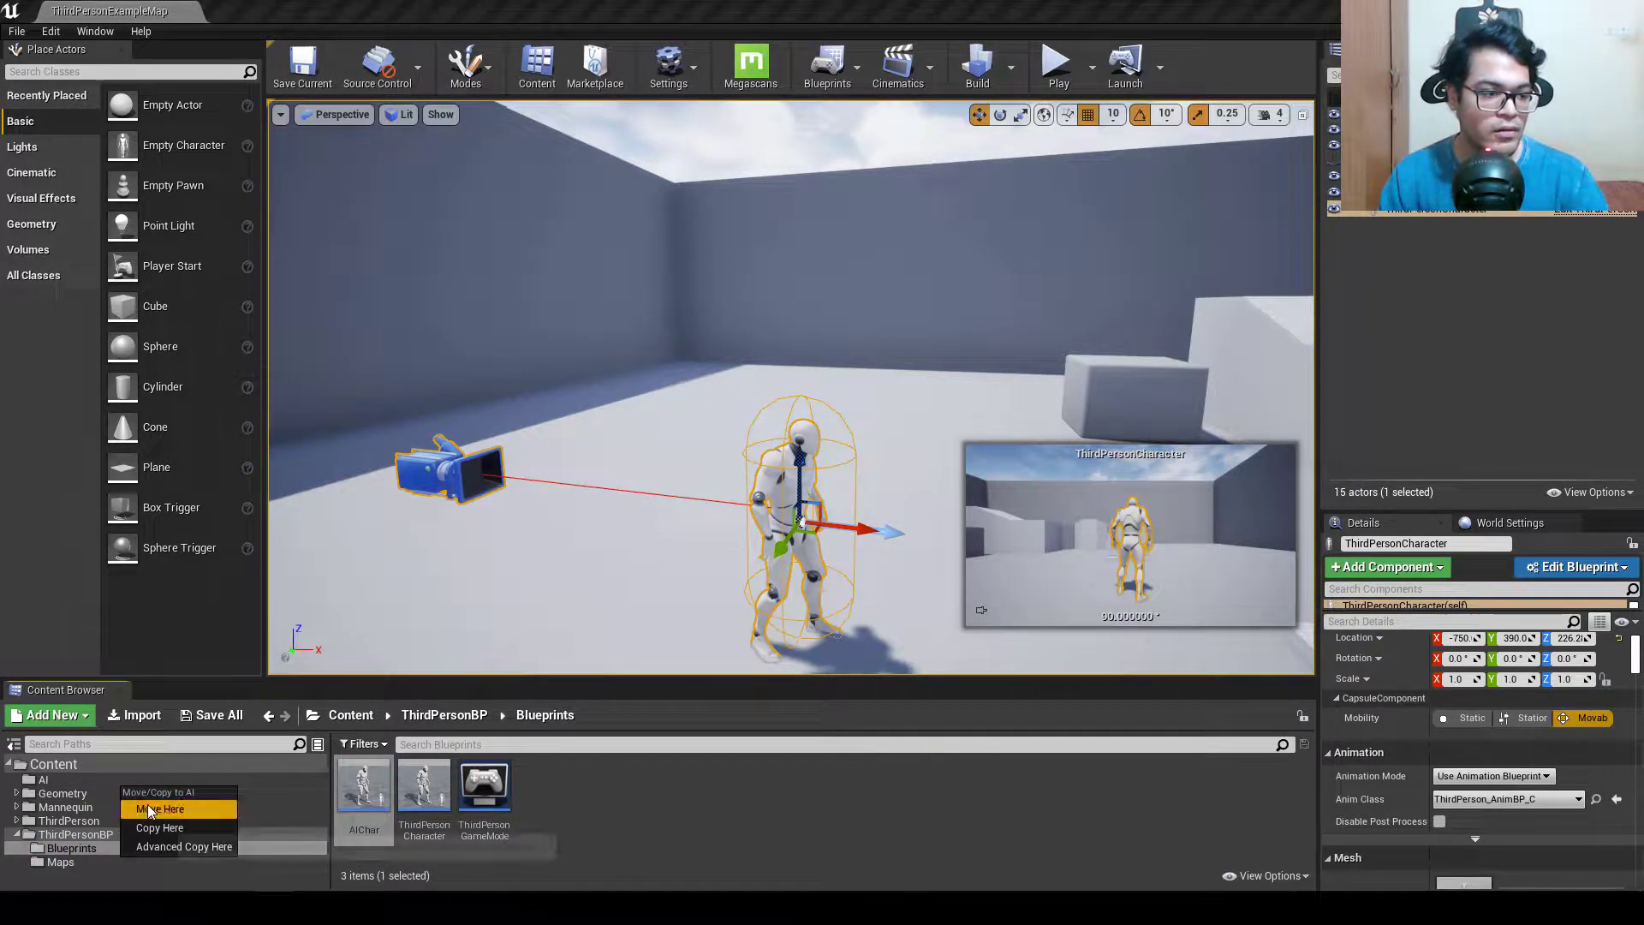
{"action": "left_click", "coordinate": [171, 809]}
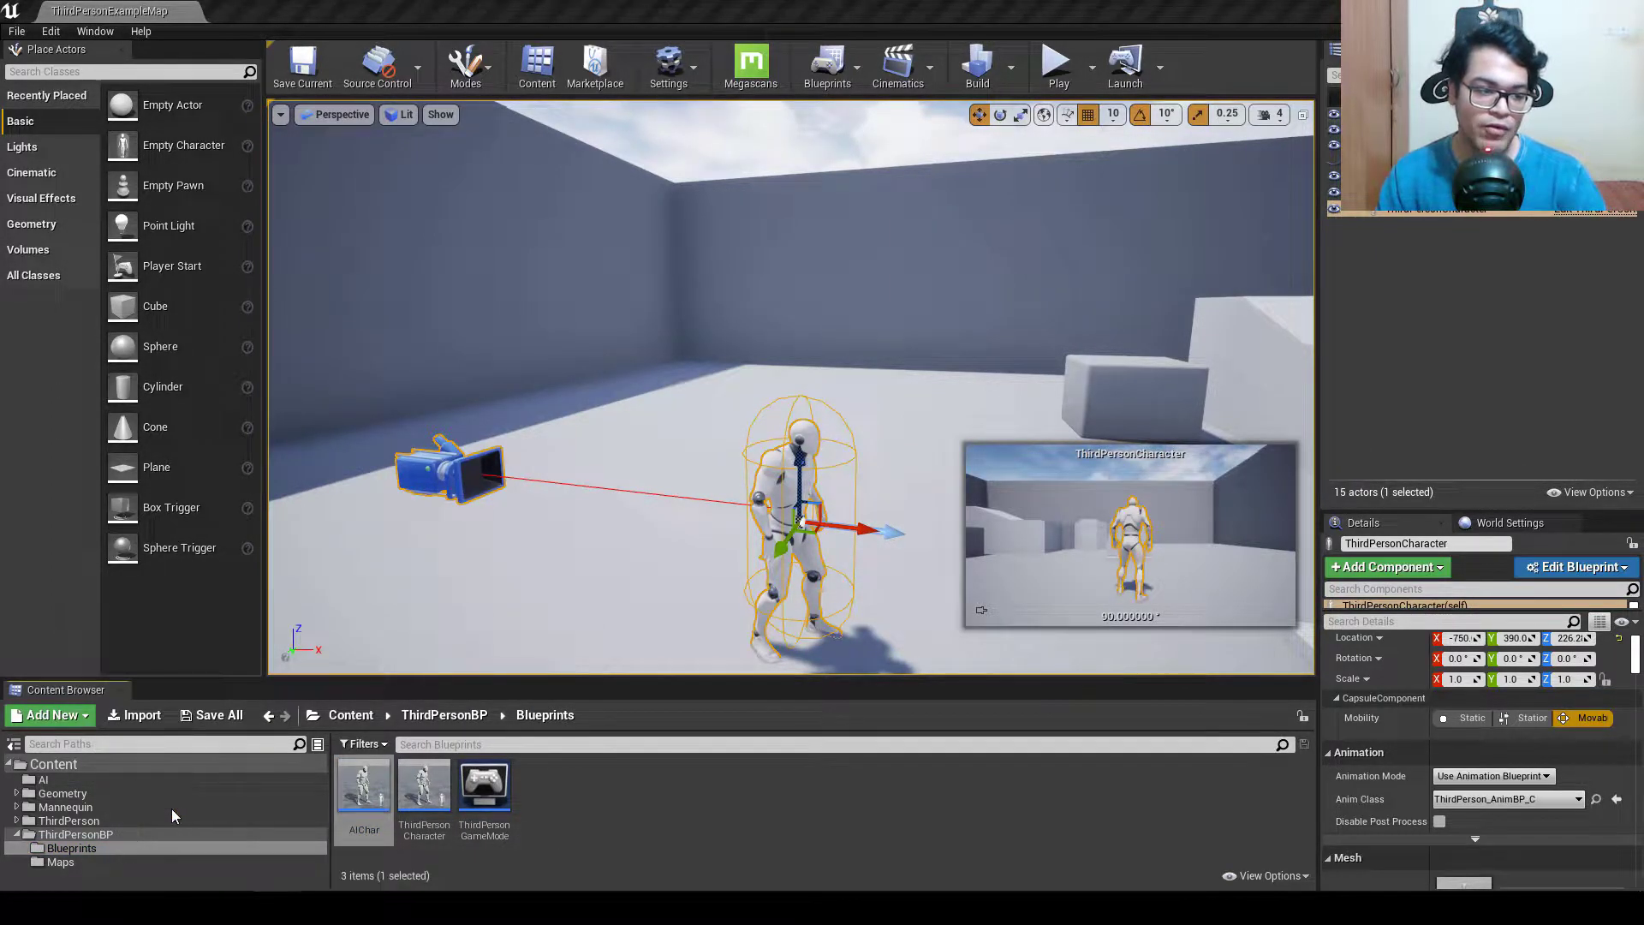
{"action": "left_click", "coordinate": [126, 781]}
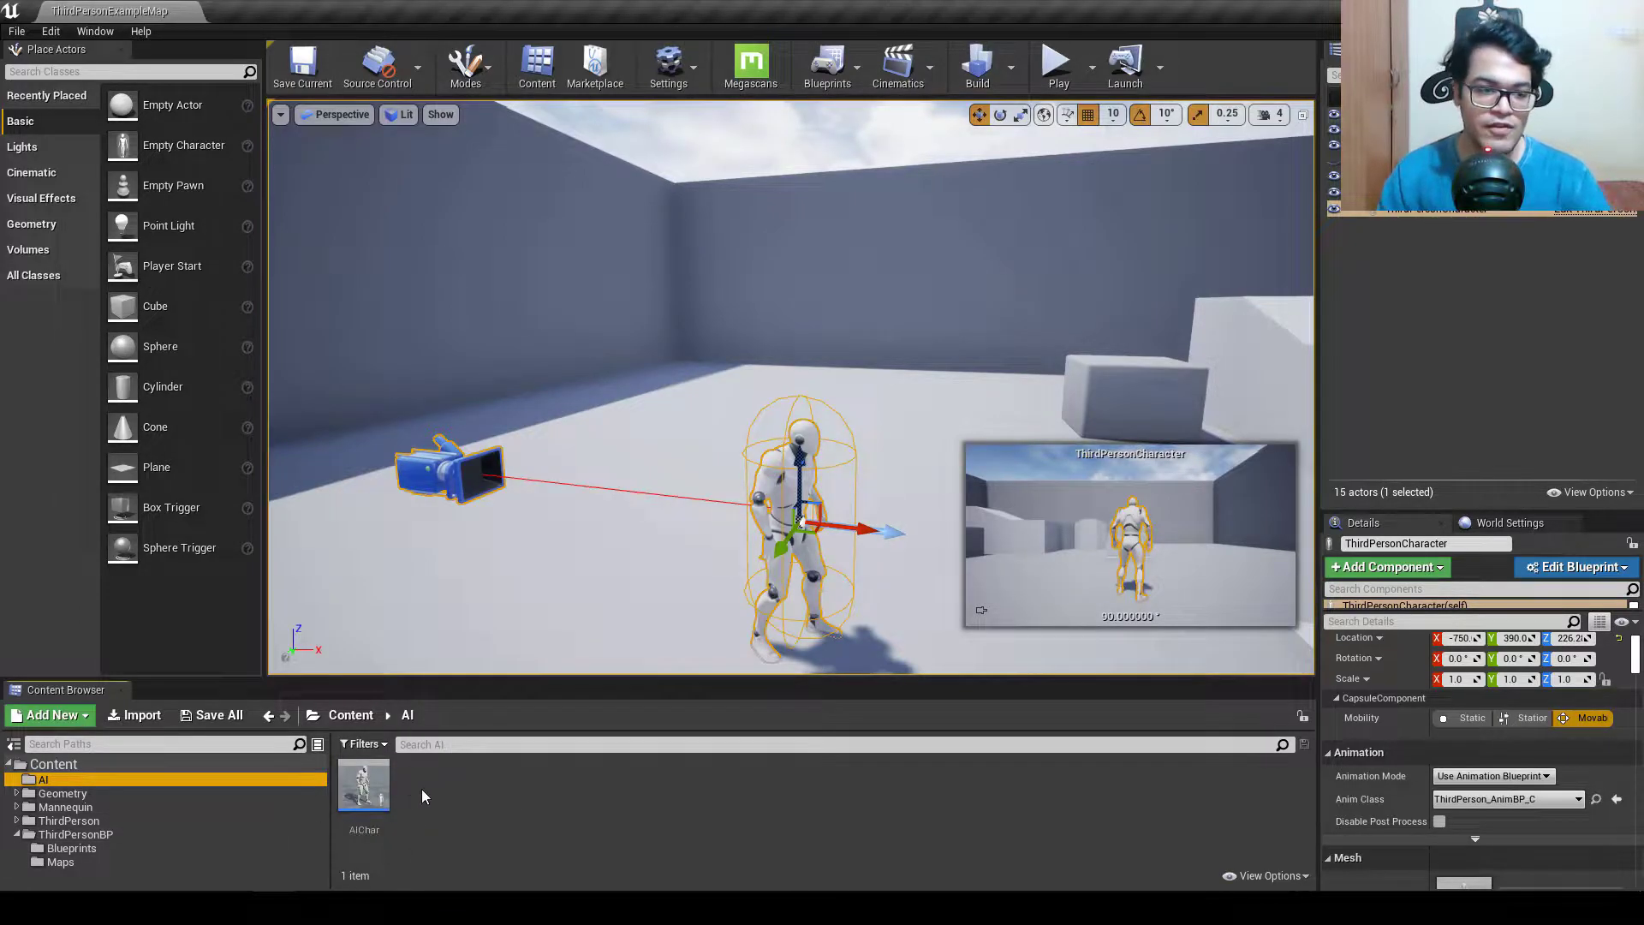
Open the AIChar blueprint and delete all nodes and comment groups from its Event Graph.
{"action": "double_click", "coordinate": [364, 786]}
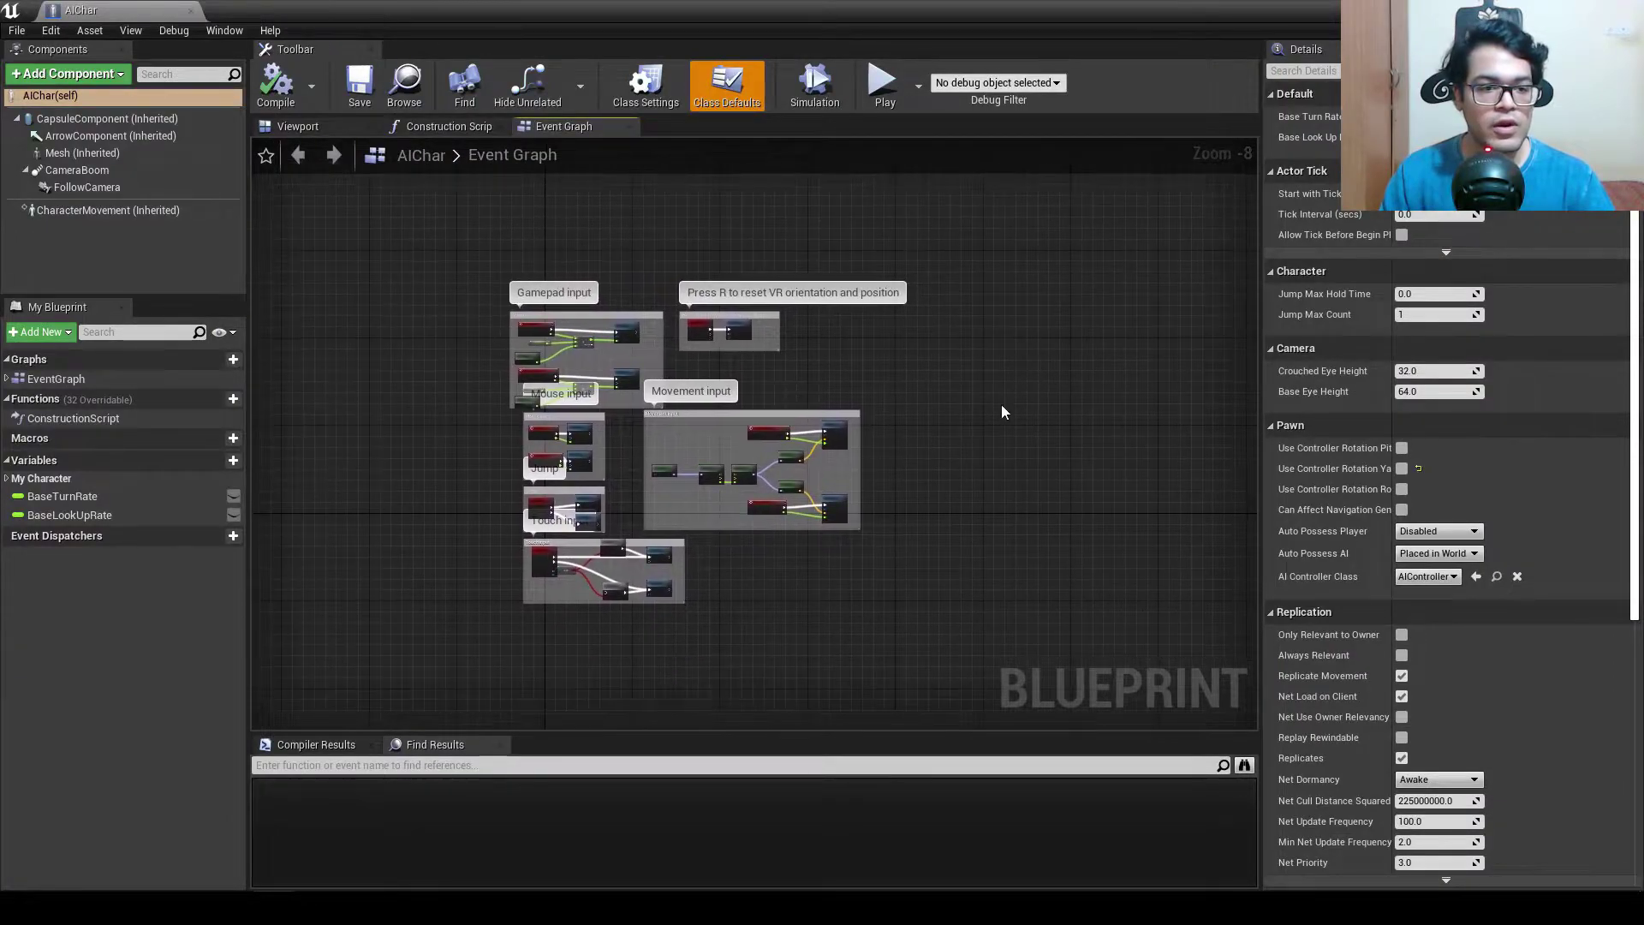
{"action": "scroll", "coordinate": [1002, 407], "scroll_direction": "up", "scroll_amount": 4}
{"action": "right_click_drag", "start_coordinate": [865, 339], "coordinate": [1214, 327]}
{"action": "scroll", "coordinate": [1214, 328], "scroll_direction": "down", "scroll_amount": 4}
{"action": "scroll", "coordinate": [1024, 329], "scroll_direction": "up", "scroll_amount": 4}
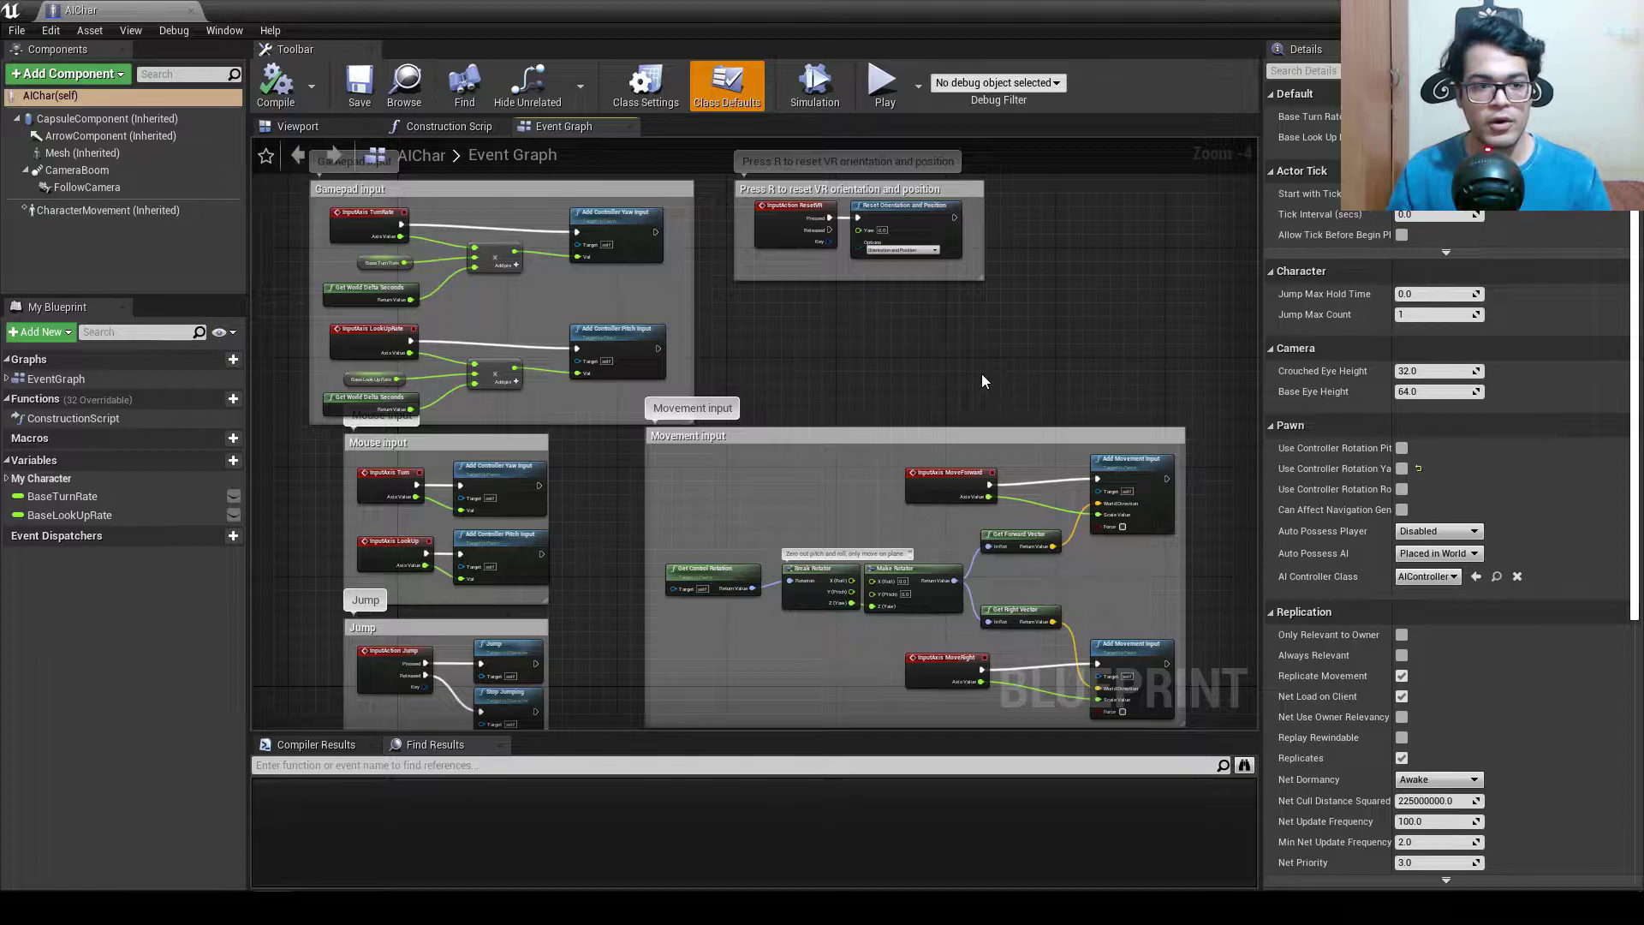
{"action": "scroll", "coordinate": [991, 385], "scroll_direction": "up", "scroll_amount": 2}
{"action": "right_click_drag", "start_coordinate": [676, 422], "coordinate": [994, 510]}
{"action": "scroll", "coordinate": [995, 508], "scroll_direction": "down", "scroll_amount": 9}
{"action": "right_click_drag", "start_coordinate": [973, 453], "coordinate": [773, 411]}
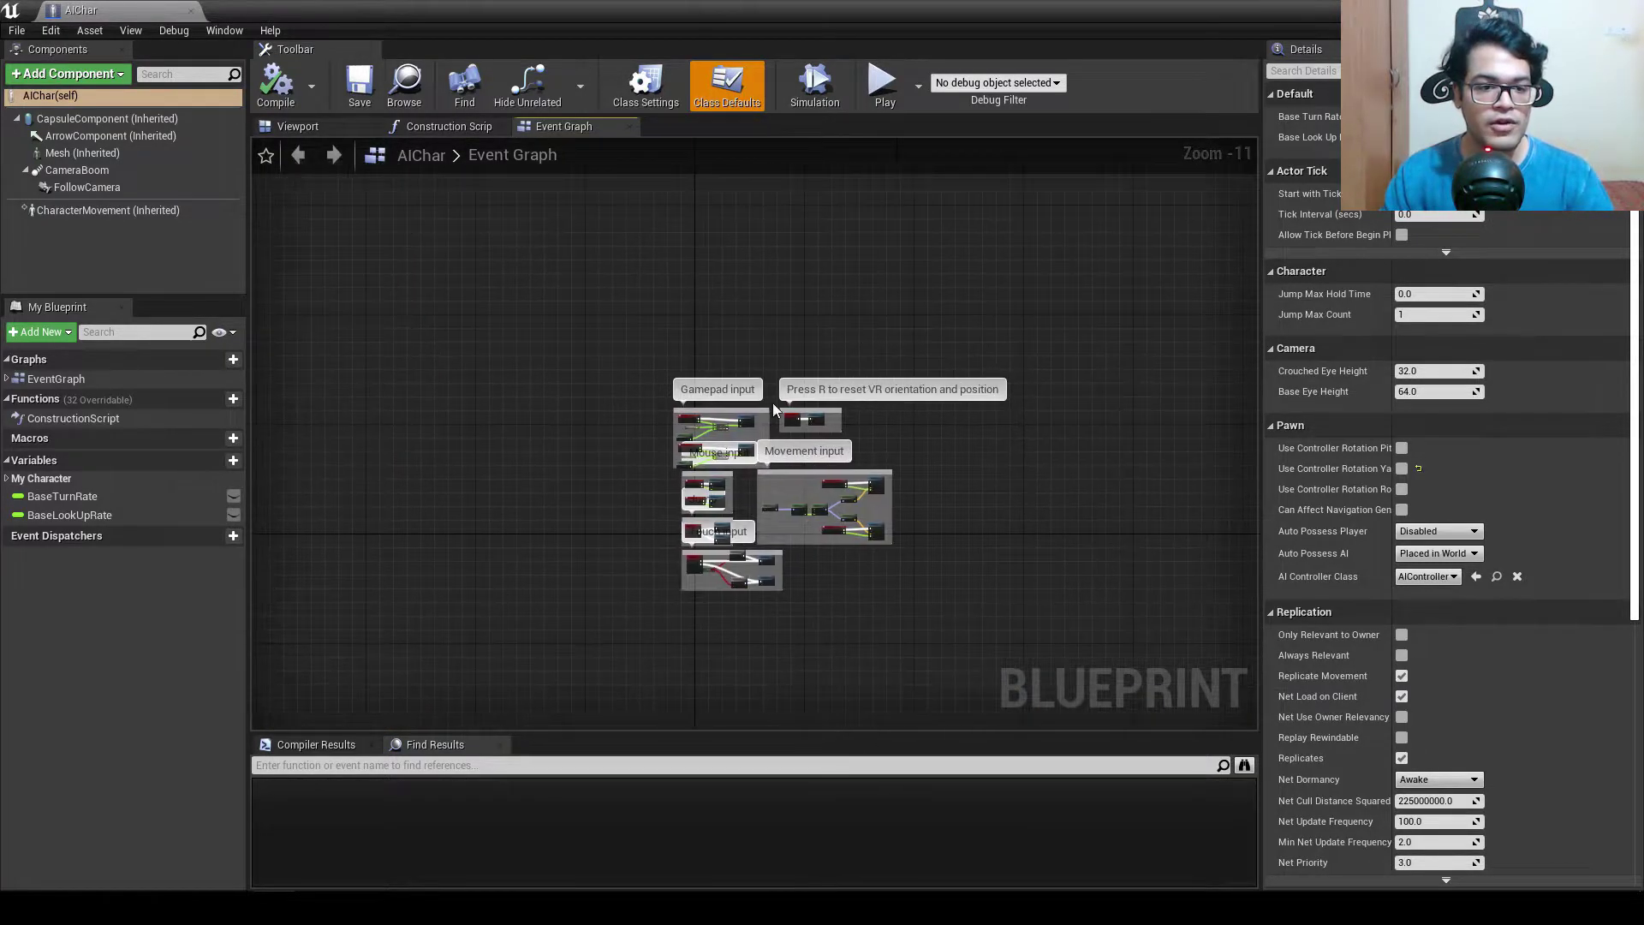
{"action": "left_click_drag", "start_coordinate": [1041, 678], "coordinate": [1041, 678]}
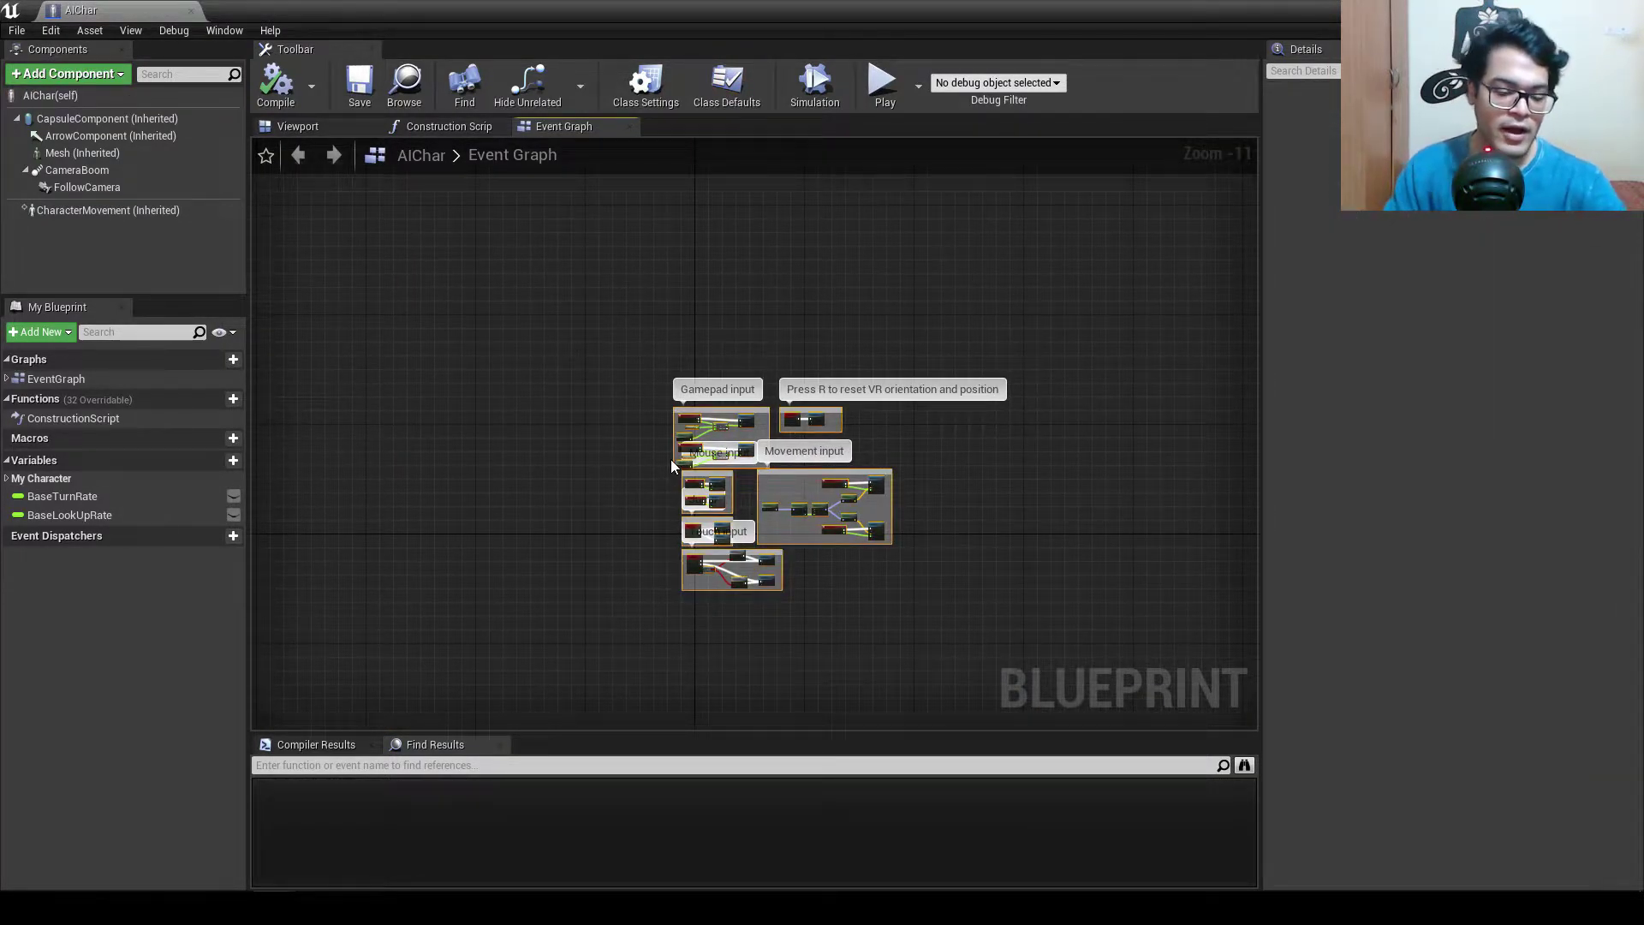
{"action": "key", "text": "Delete"}
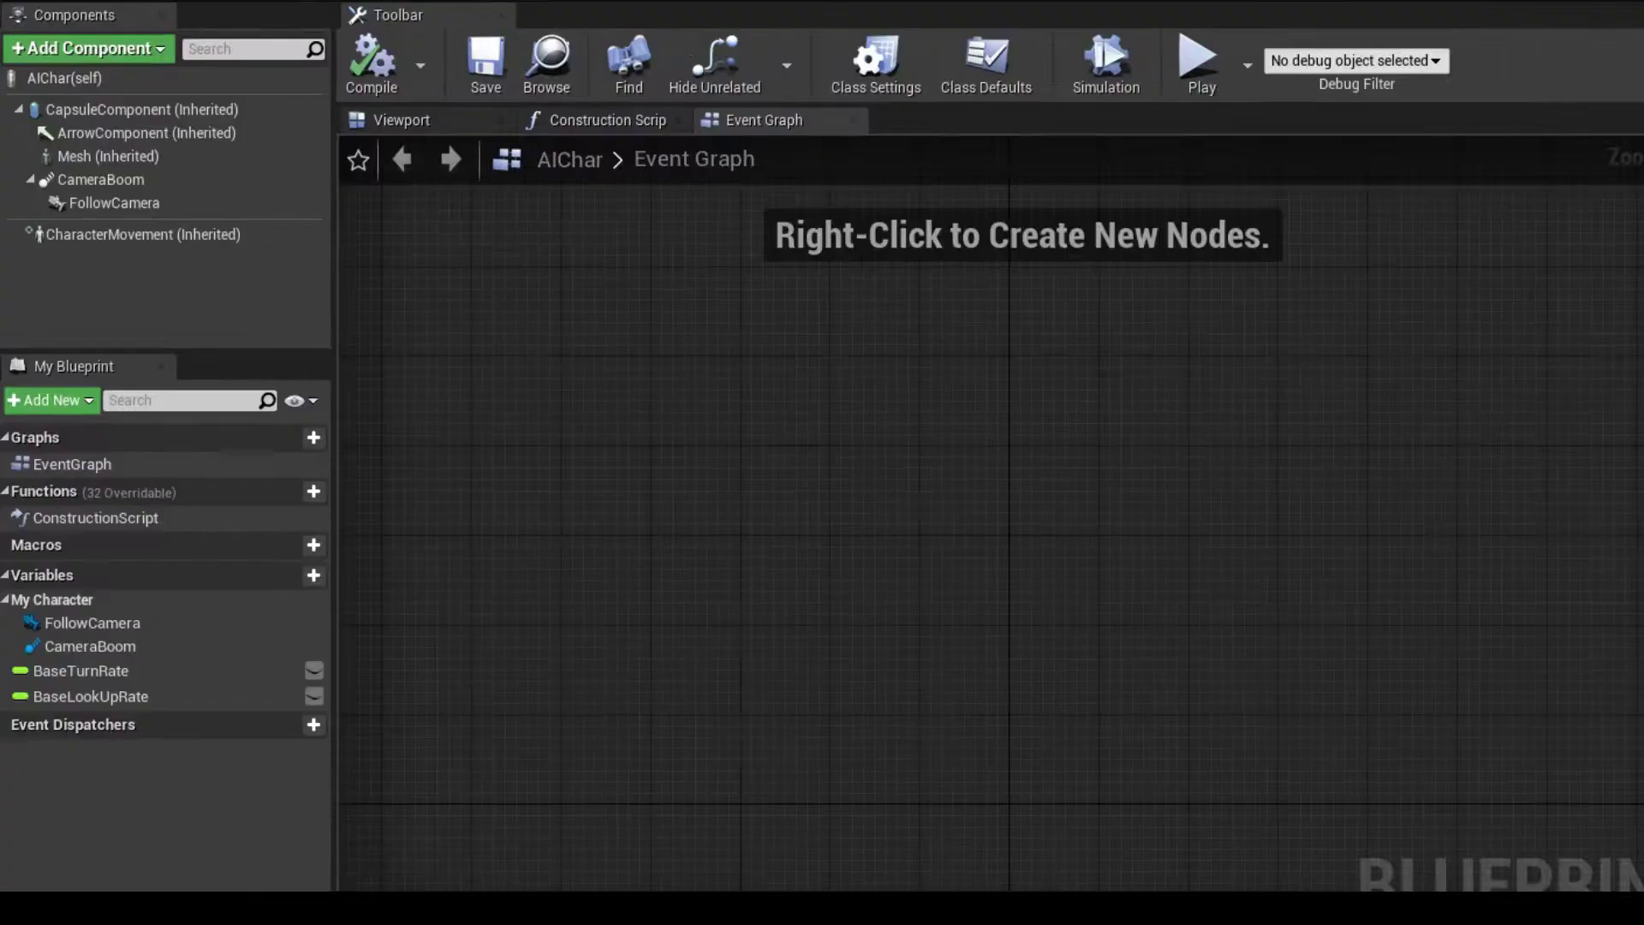
Delete the FollowCamera and CameraBoom components from the AIChar blueprint.
{"action": "left_click", "coordinate": [416, 120]}
{"action": "left_click", "coordinate": [108, 203]}
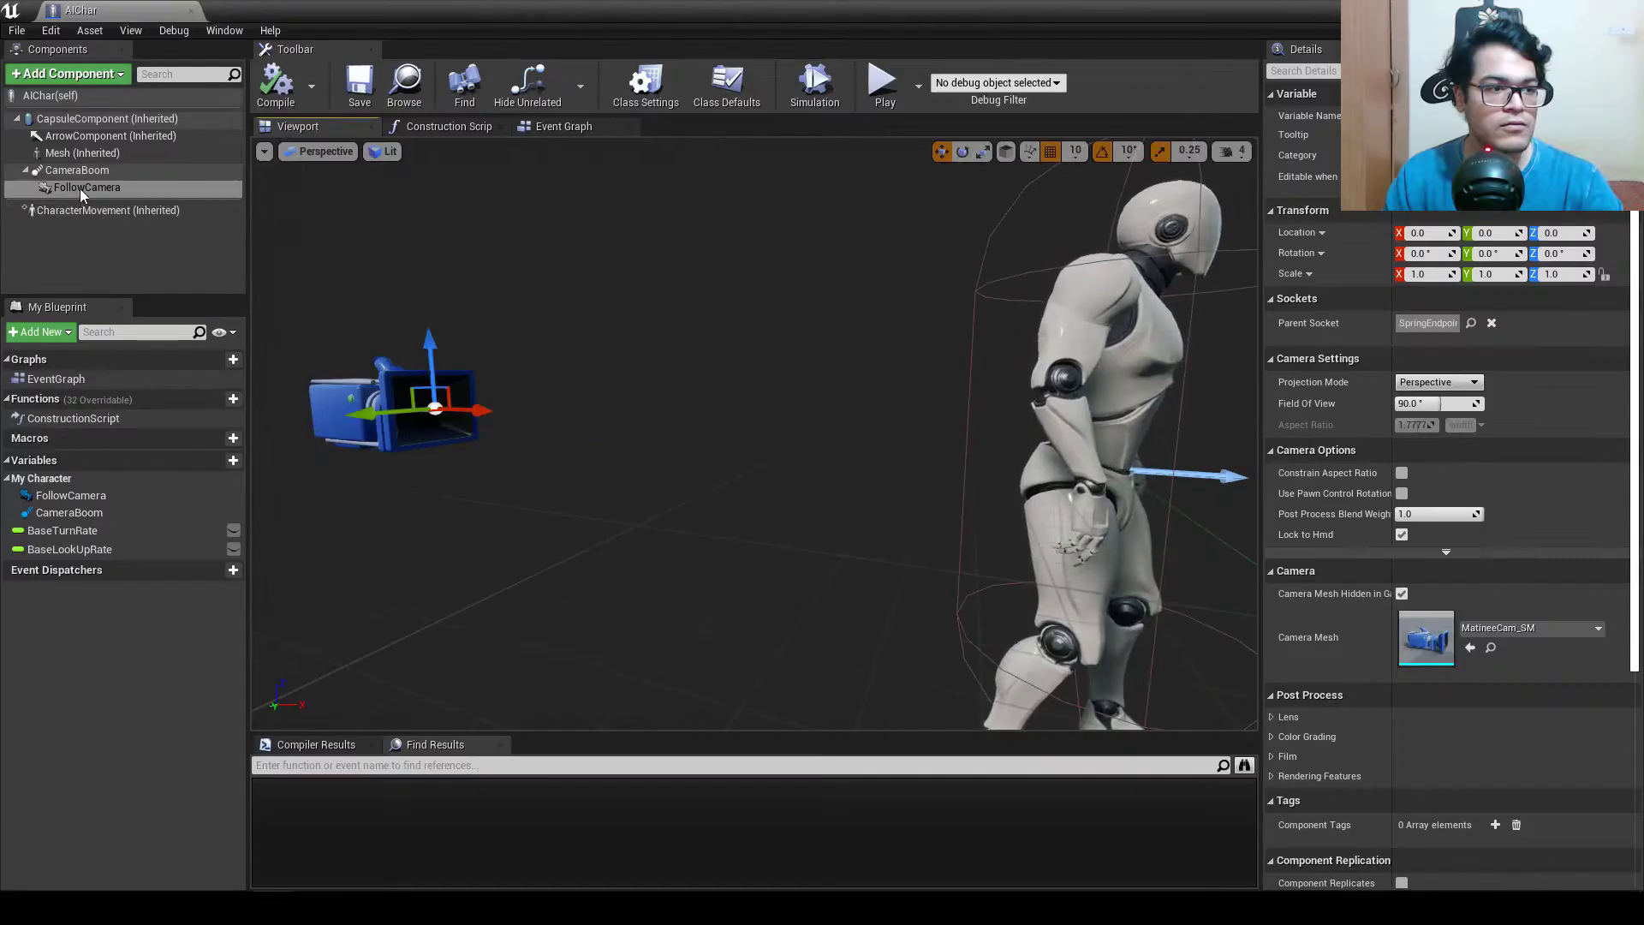
{"action": "key", "text": "Delete"}
{"action": "left_click", "coordinate": [77, 170]}
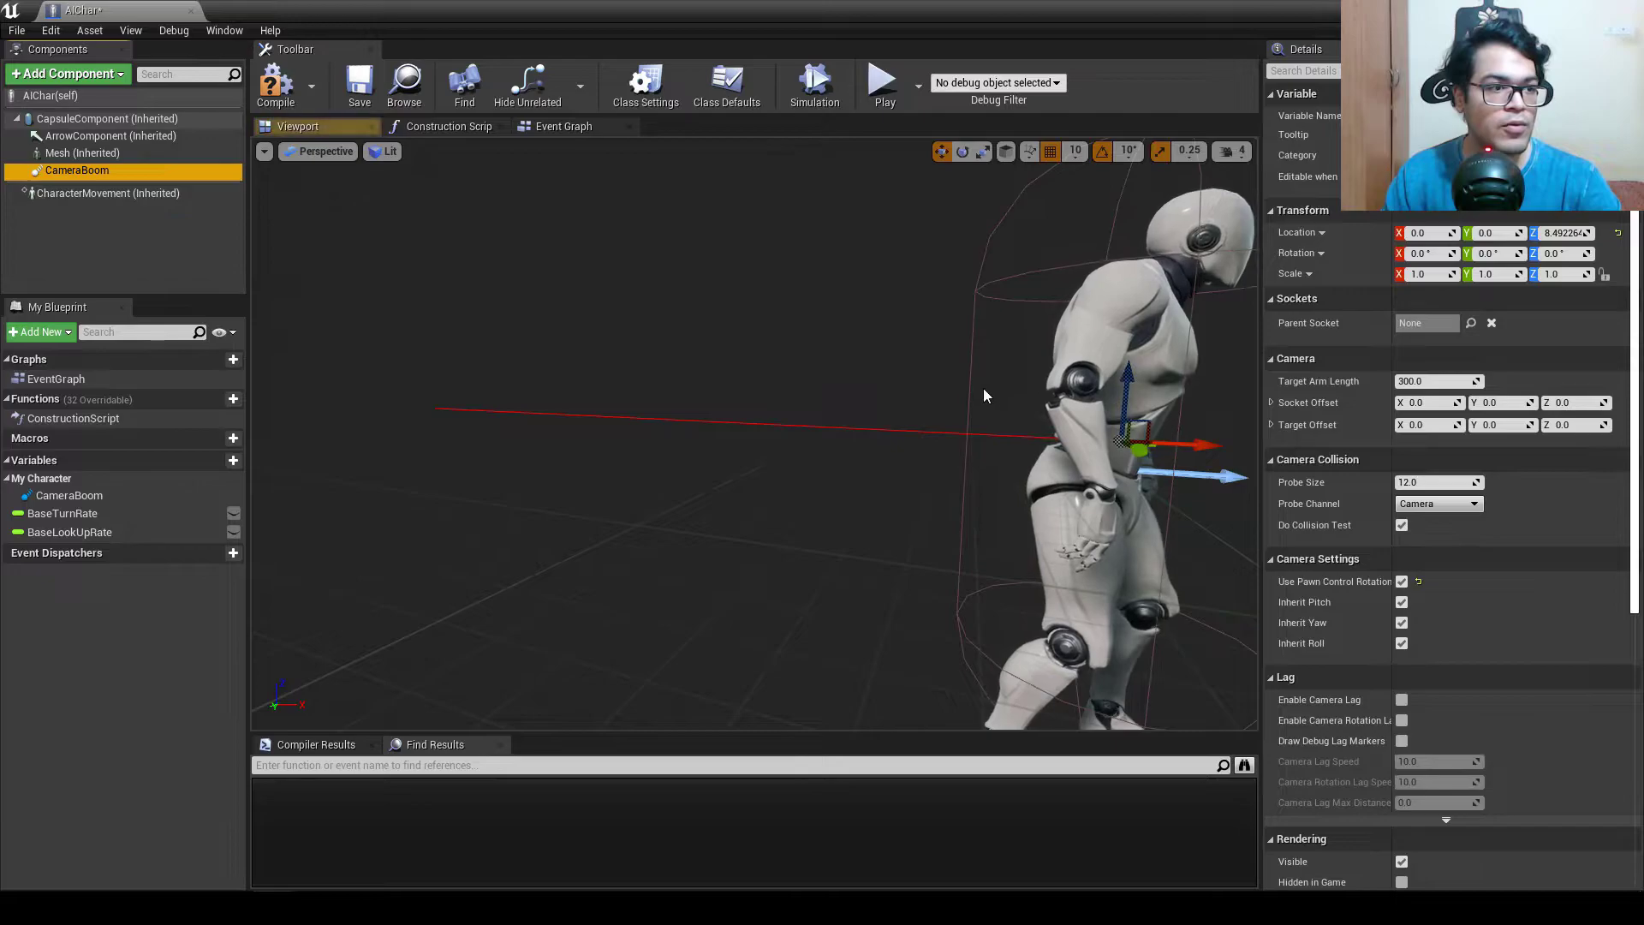
{"action": "key", "text": "Delete"}
Select the character's Mesh component and compile the AIChar blueprint.
{"action": "key", "text": "f"}
{"action": "scroll", "coordinate": [836, 483], "scroll_direction": "up", "scroll_amount": 5}
{"action": "right_click_drag", "start_coordinate": [837, 483], "coordinate": [831, 513]}
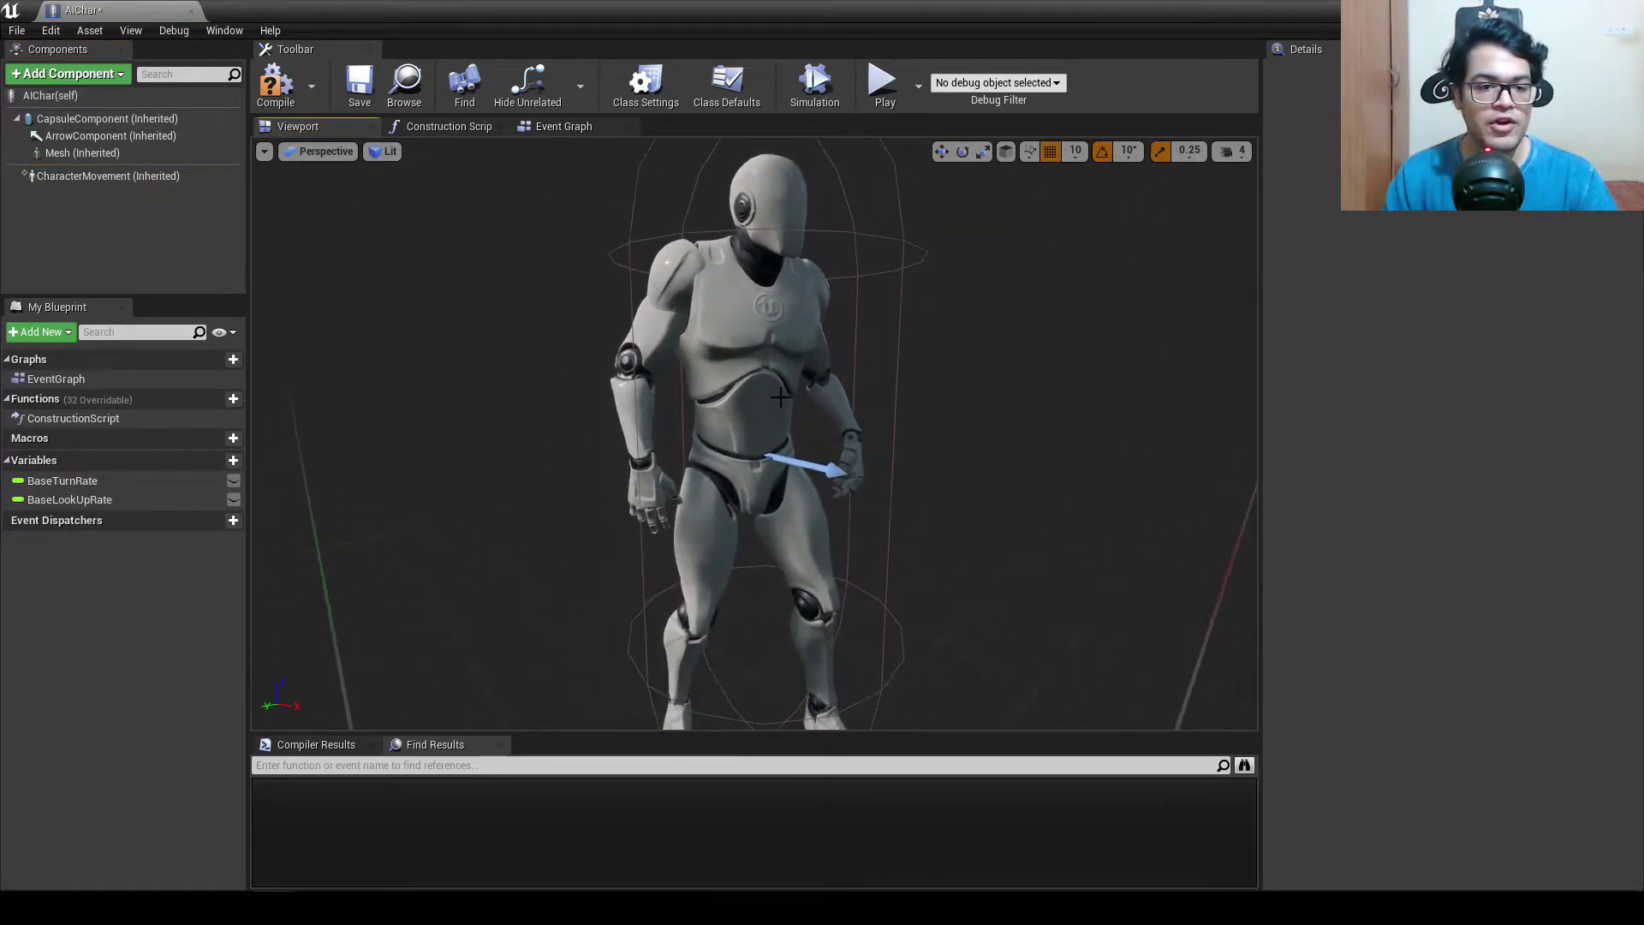
{"action": "left_click", "coordinate": [780, 377]}
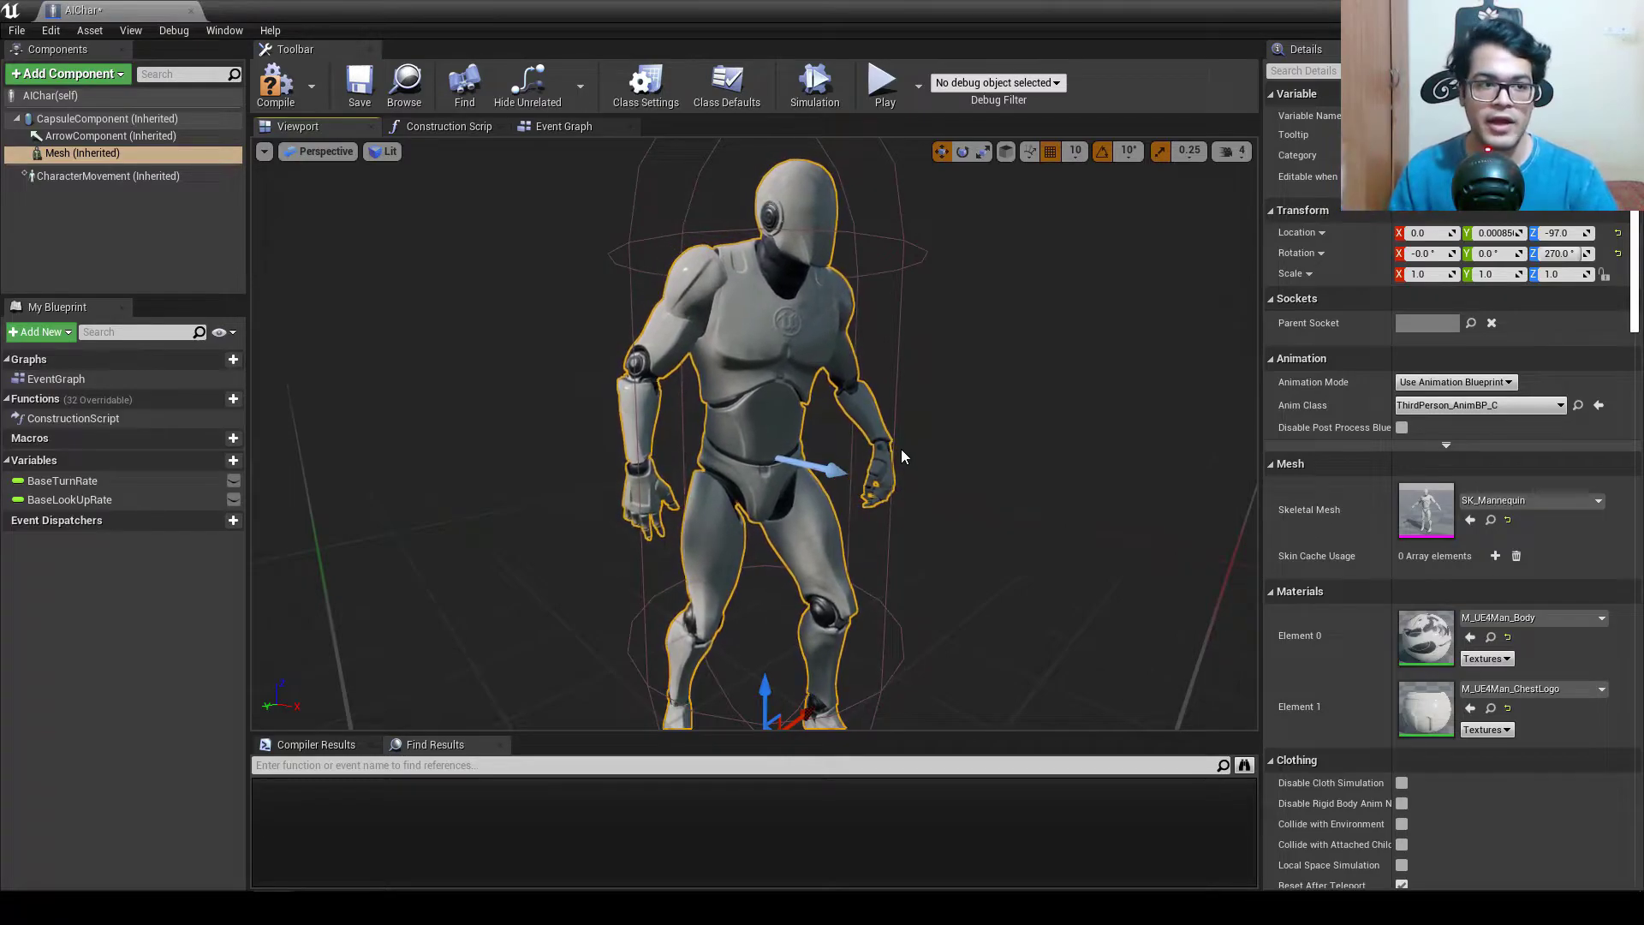
{"action": "left_click", "coordinate": [274, 86]}
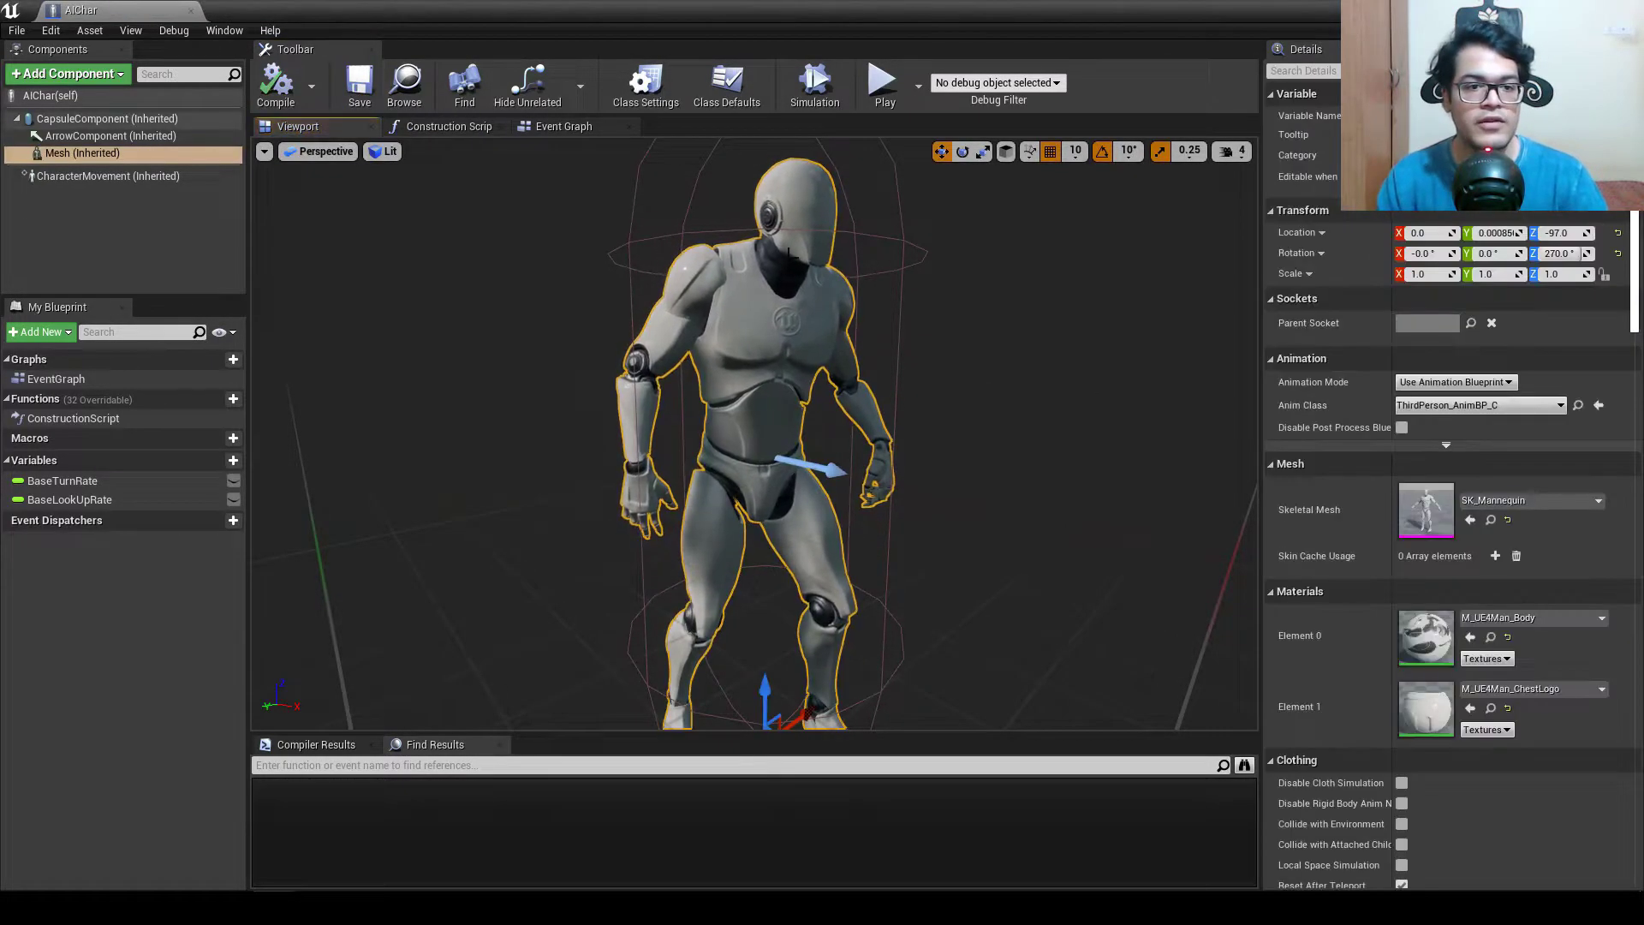
Locate the mesh's M_UE4Man_Body material in the Content Browser and create a material instance of it named AiMat.
{"action": "scroll", "coordinate": [1383, 497], "scroll_direction": "down", "scroll_amount": 3}
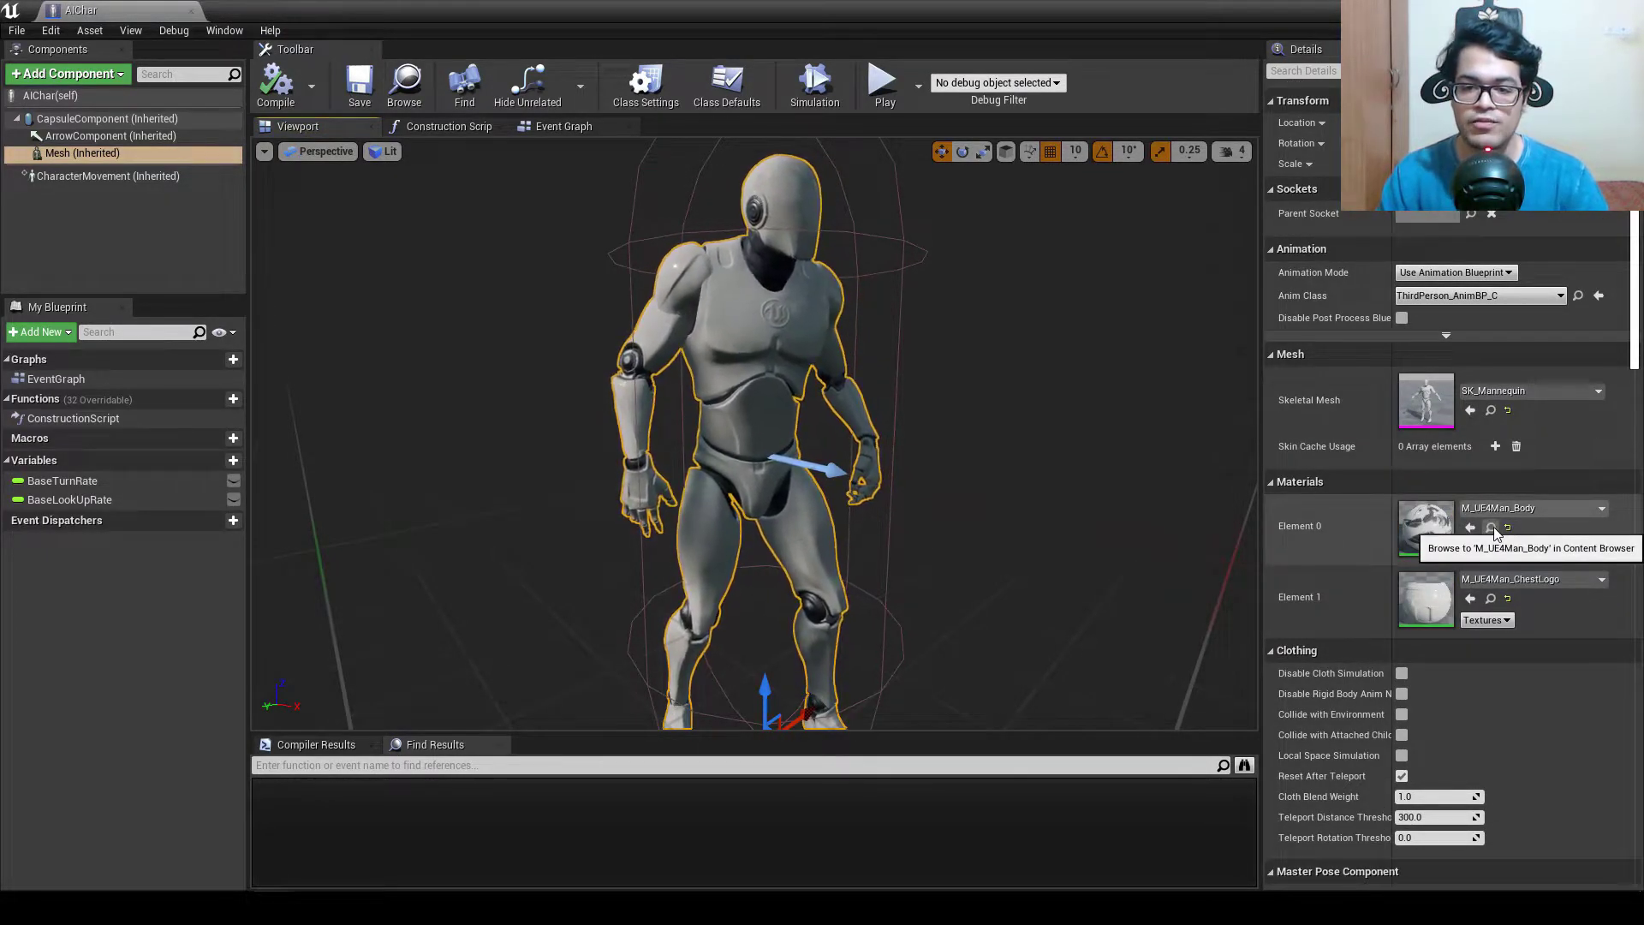
{"action": "left_click", "coordinate": [1492, 528]}
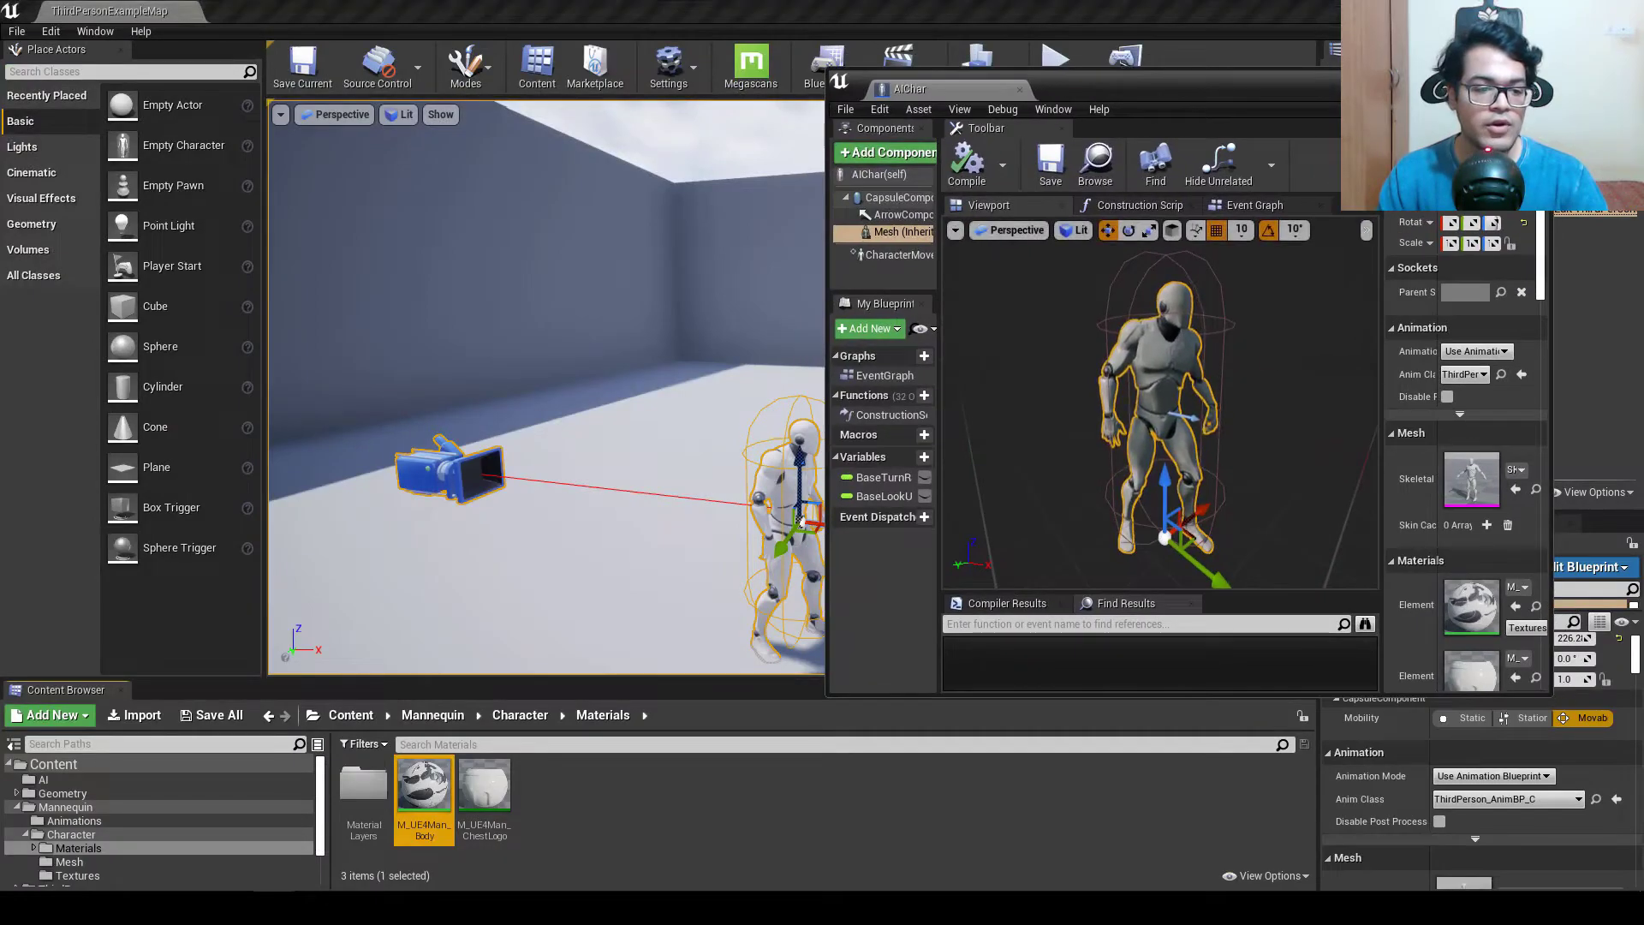
{"action": "left_click", "coordinate": [851, 810]}
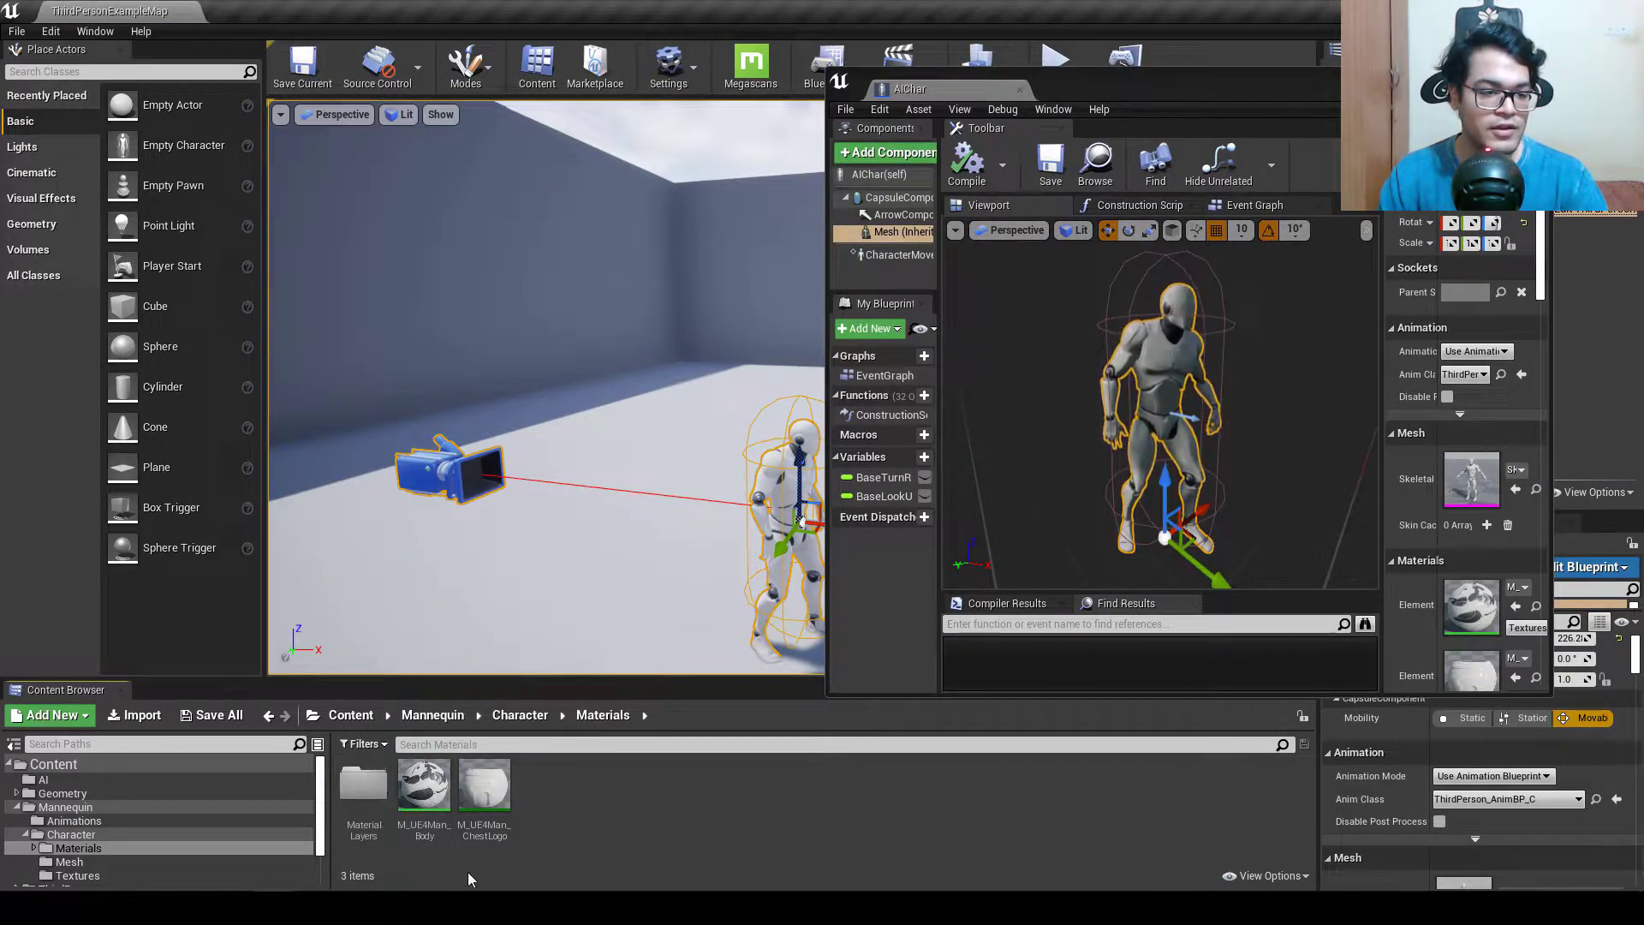
{"action": "left_click", "coordinate": [405, 815]}
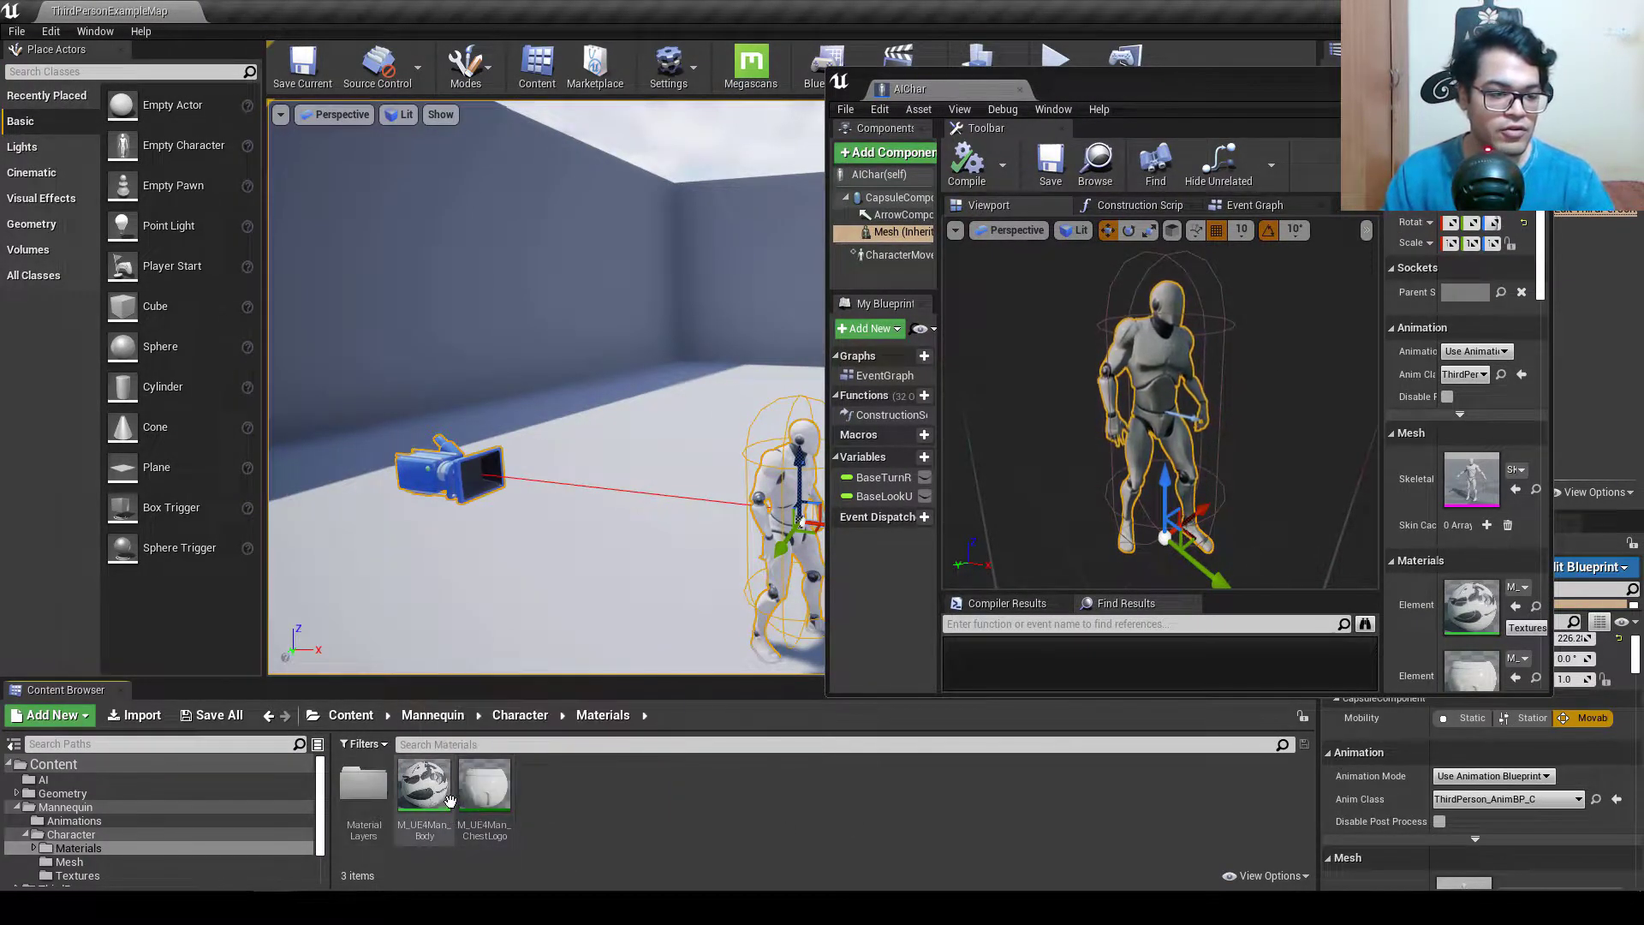
{"action": "right_click", "coordinate": [408, 824]}
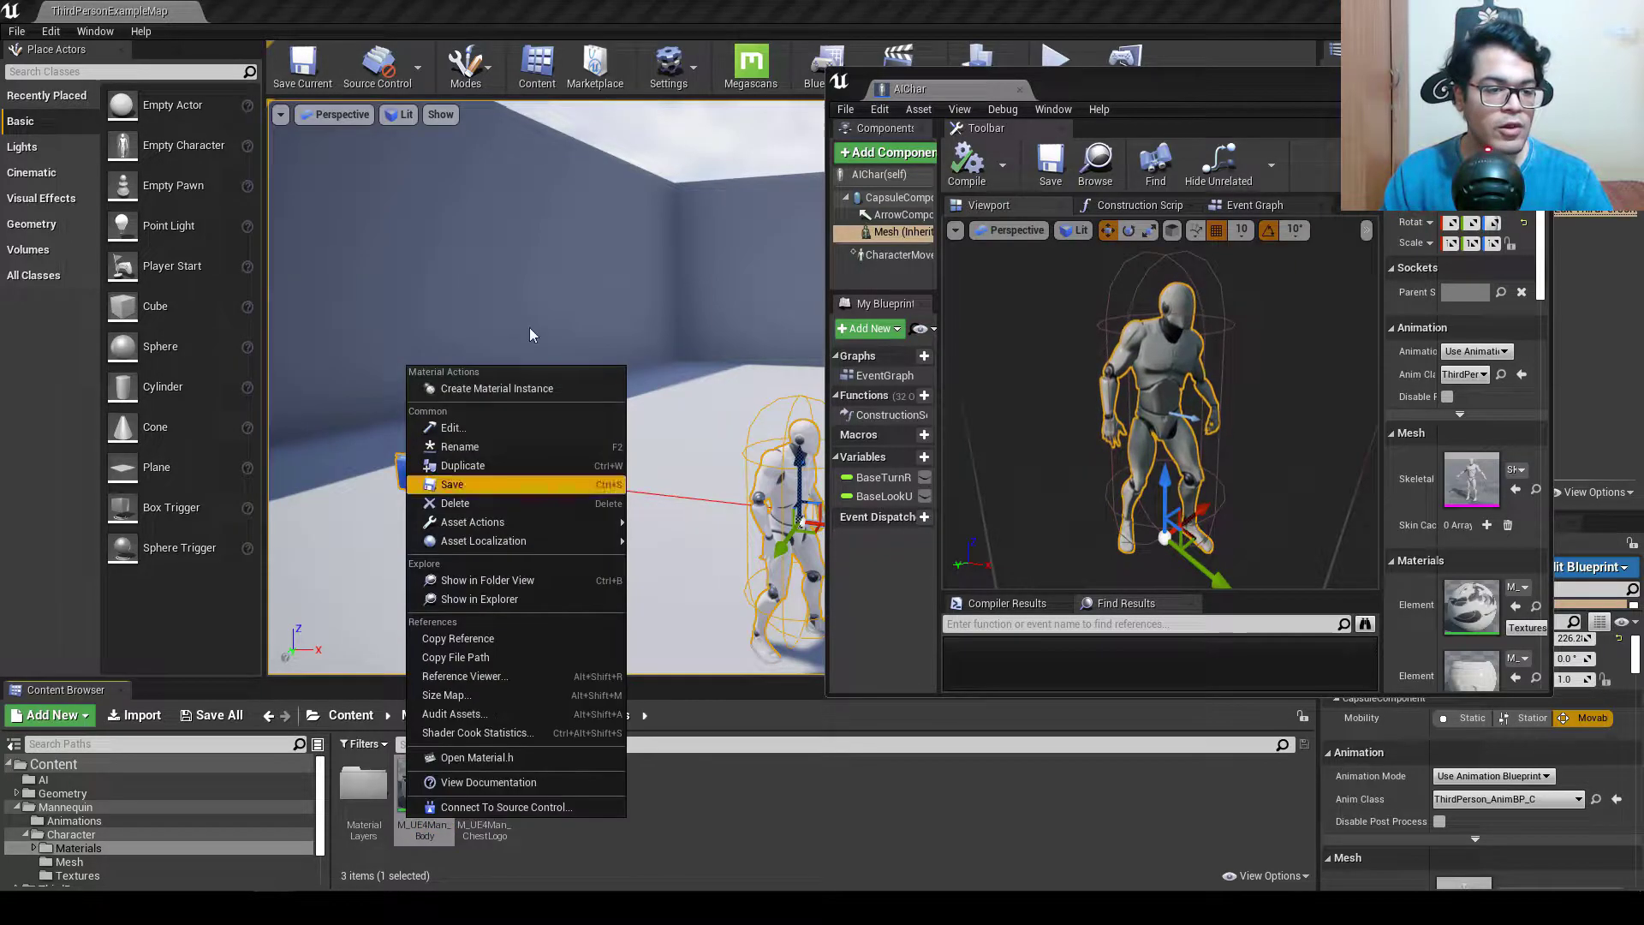
{"action": "left_click", "coordinate": [531, 389]}
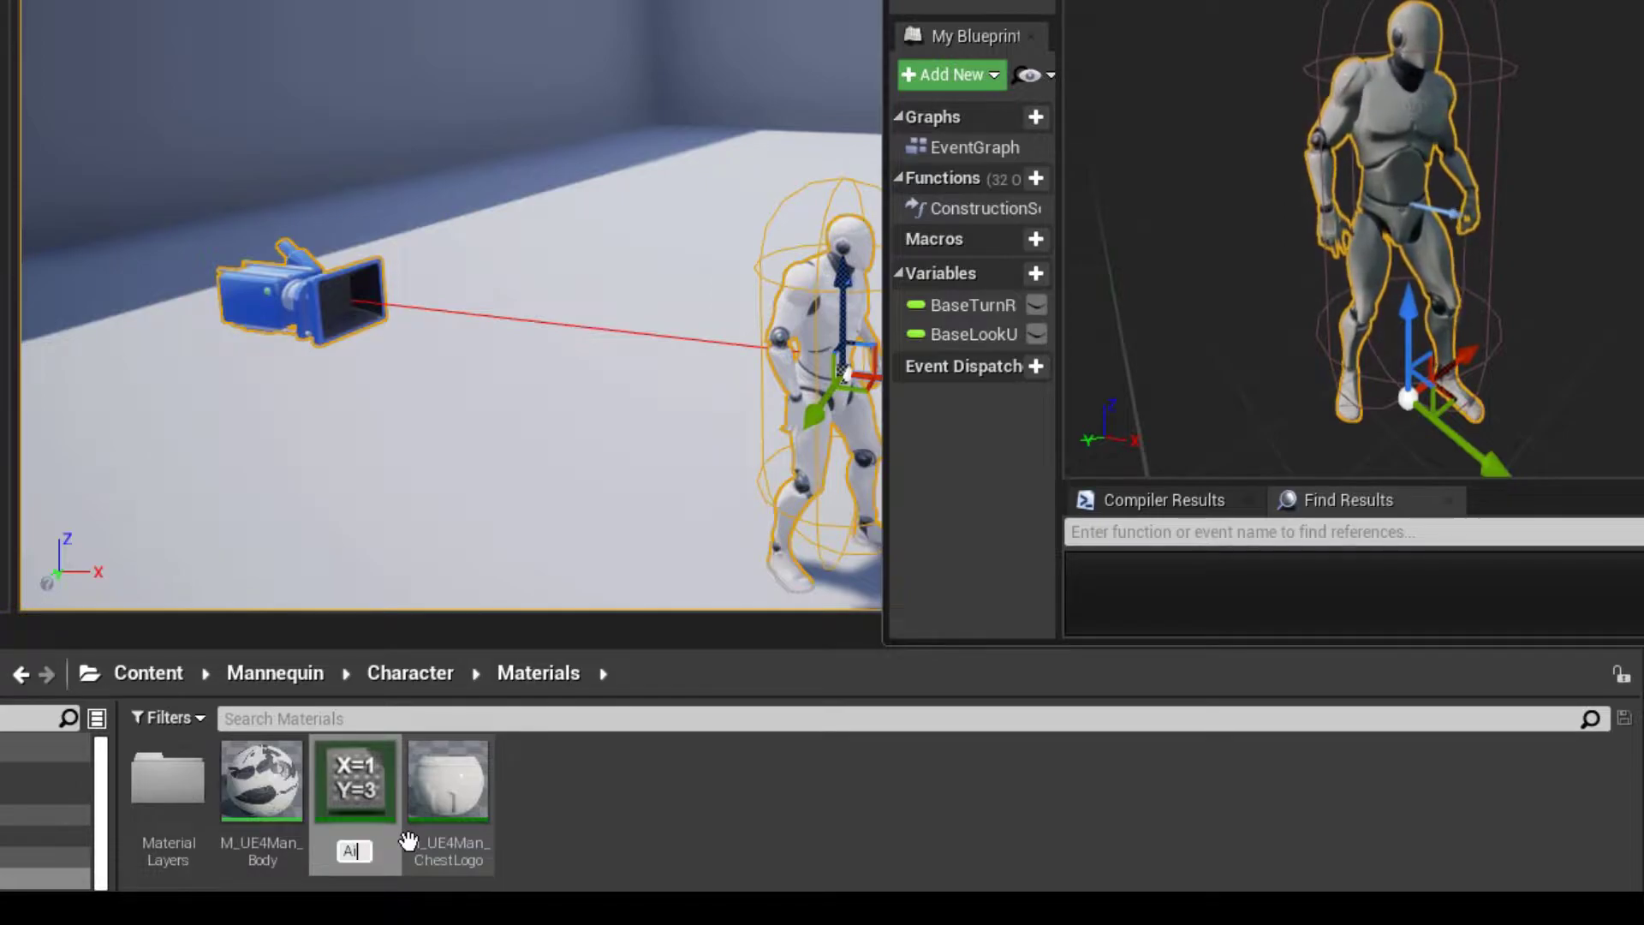
{"action": "key", "text": "Return"}
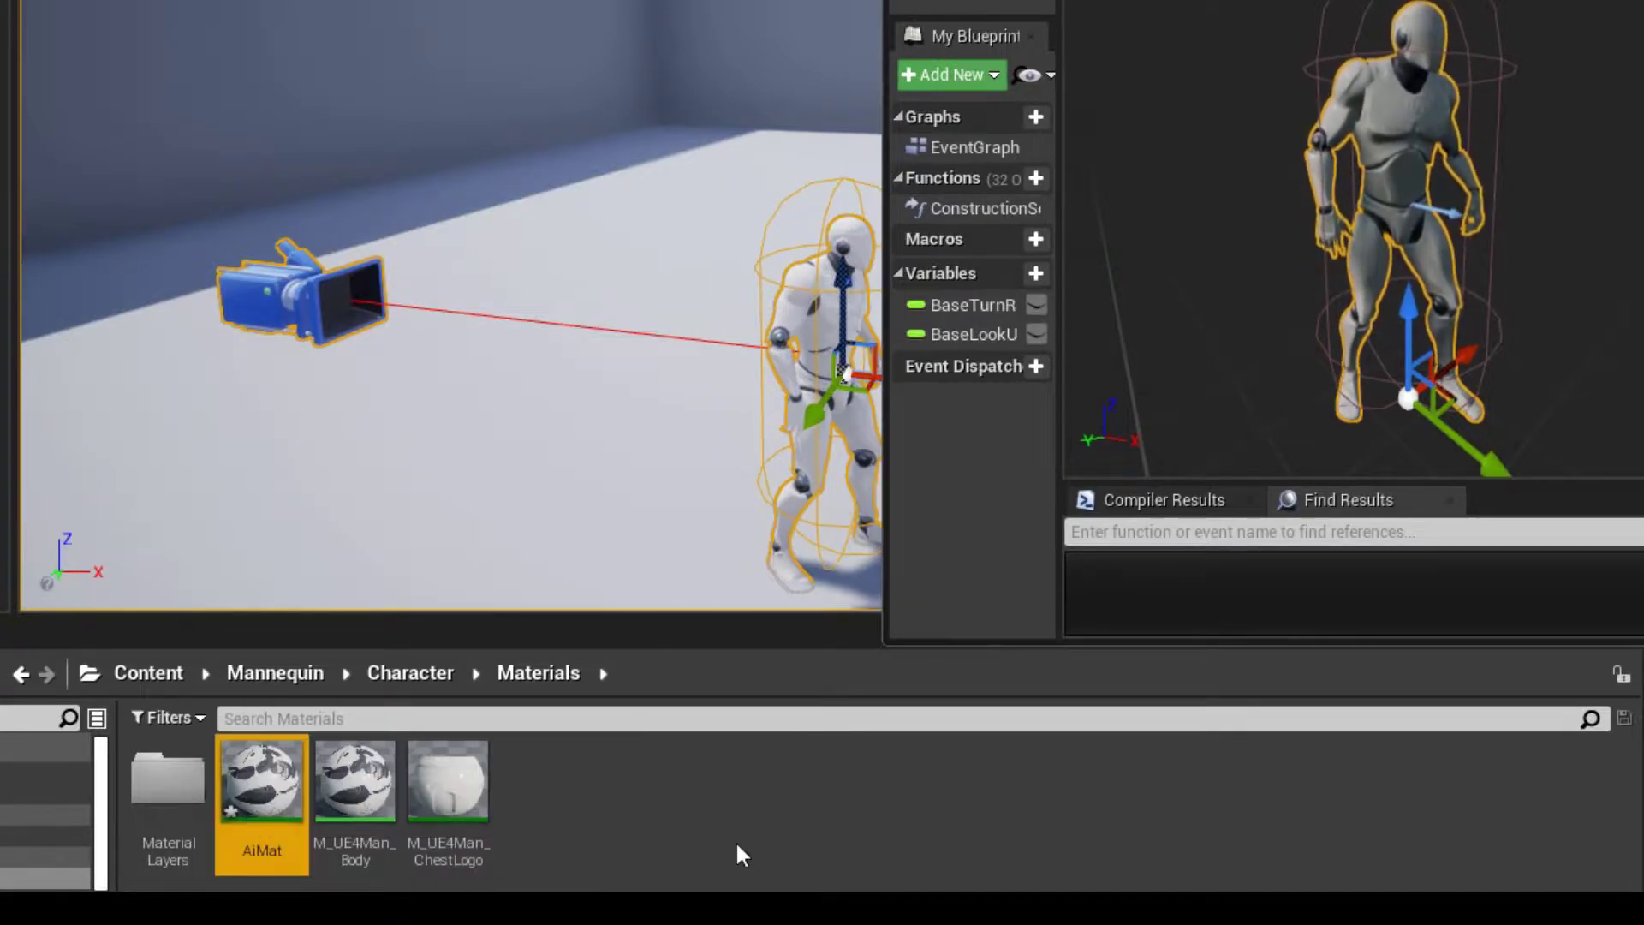
Create a material instance of M_UE4Man_ChestLogo named AiMat2.
{"action": "right_click", "coordinate": [470, 801]}
{"action": "left_click", "coordinate": [660, 83]}
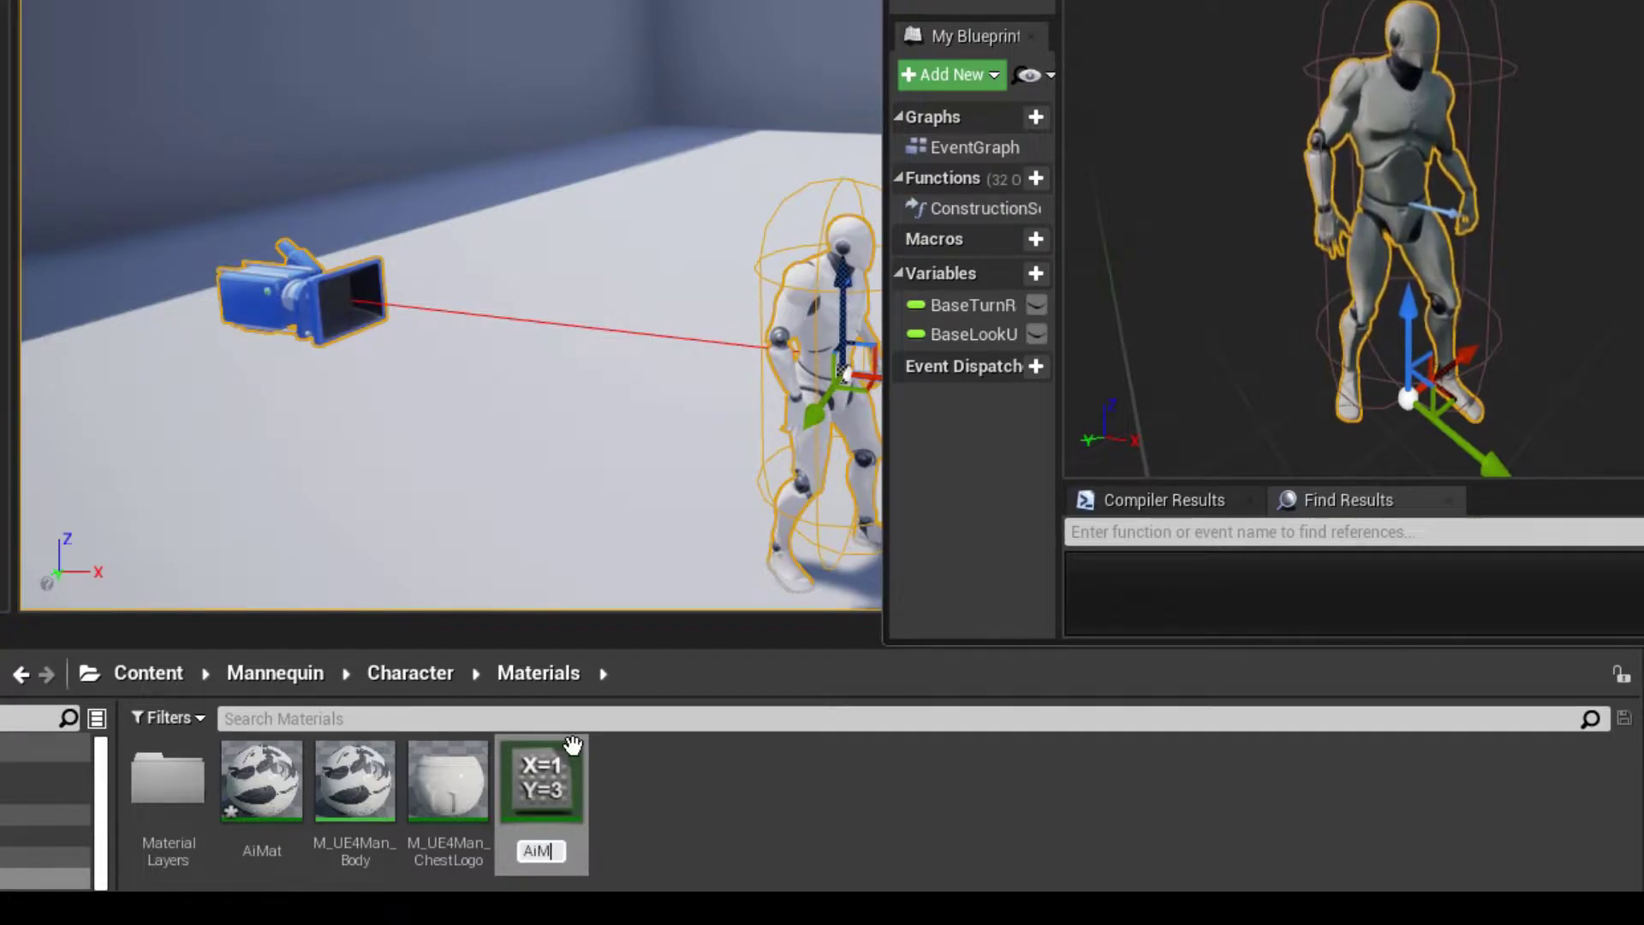
{"action": "type", "text": "AiMat2"}
{"action": "key", "text": "Return"}
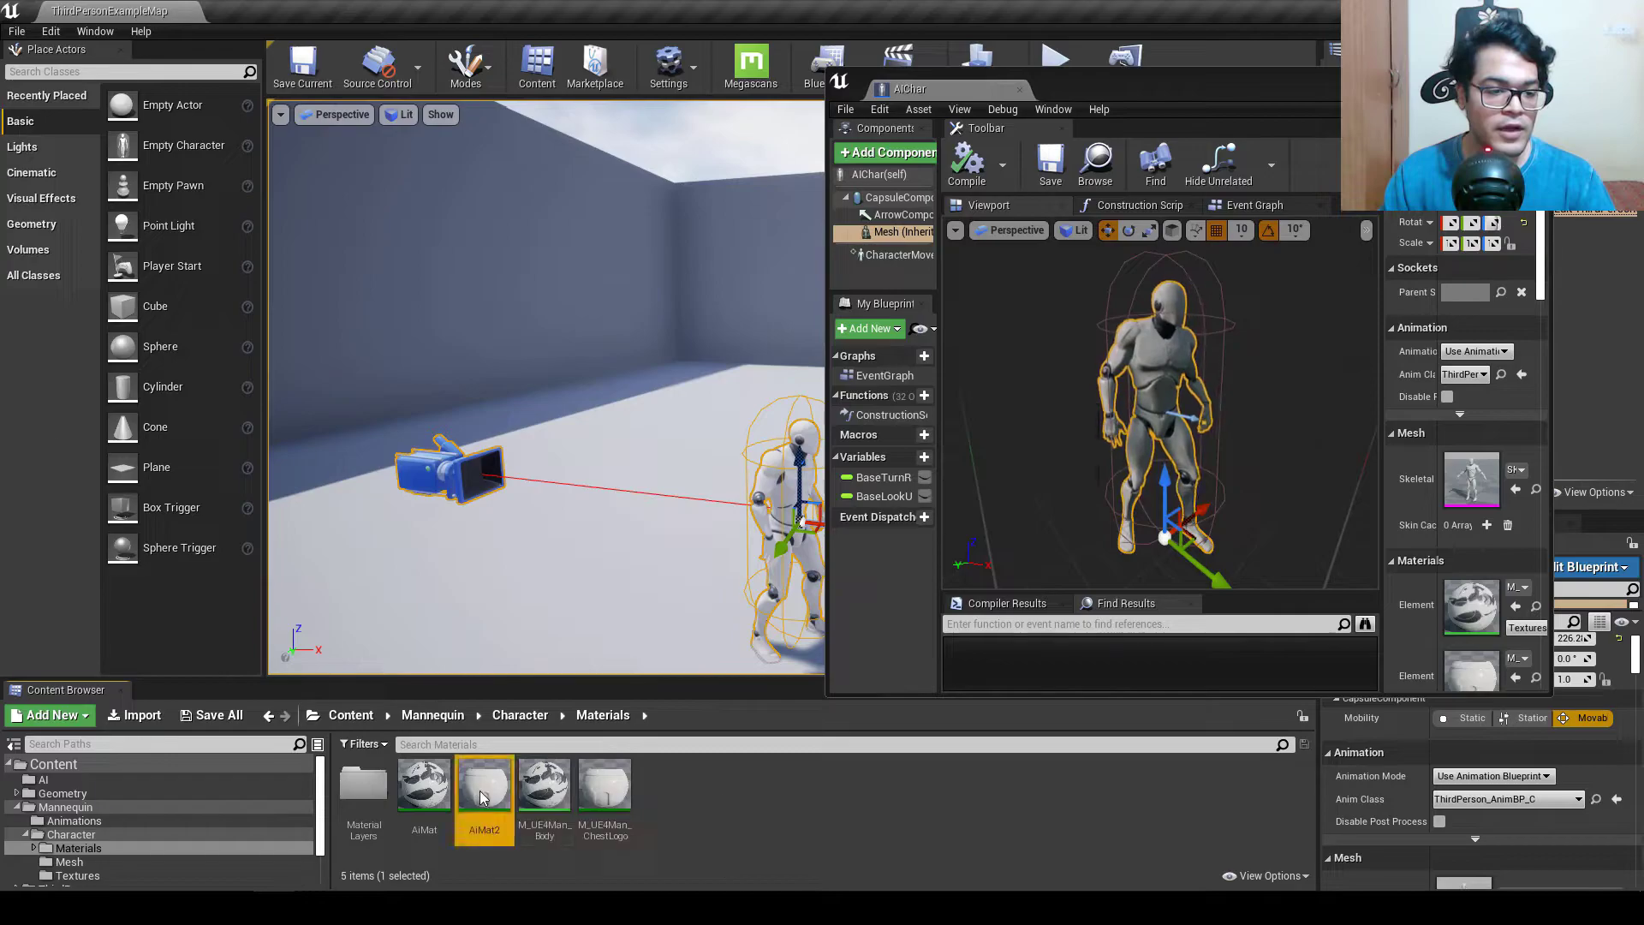
Open AiMat2, set its BodyColor parameter to orange (R 1.0, G about 0.1, B 0.0) and save the instance.
{"action": "double_click", "coordinate": [482, 797]}
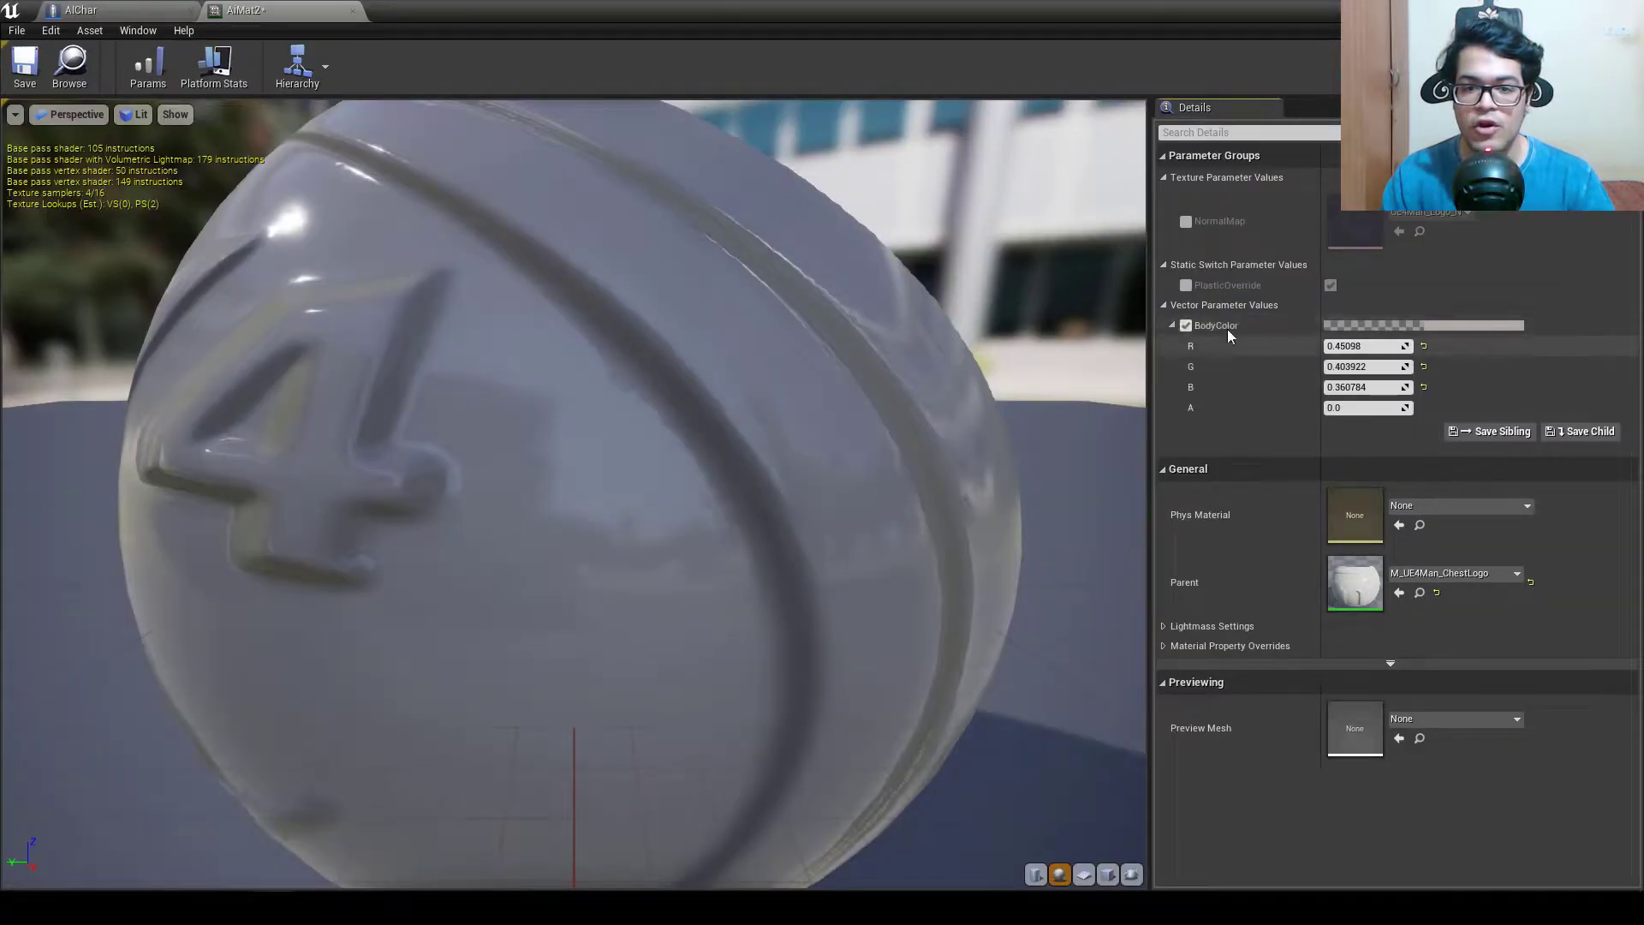
{"action": "left_click", "coordinate": [1472, 327]}
{"action": "left_click_drag", "start_coordinate": [1228, 450], "coordinate": [1348, 389]}
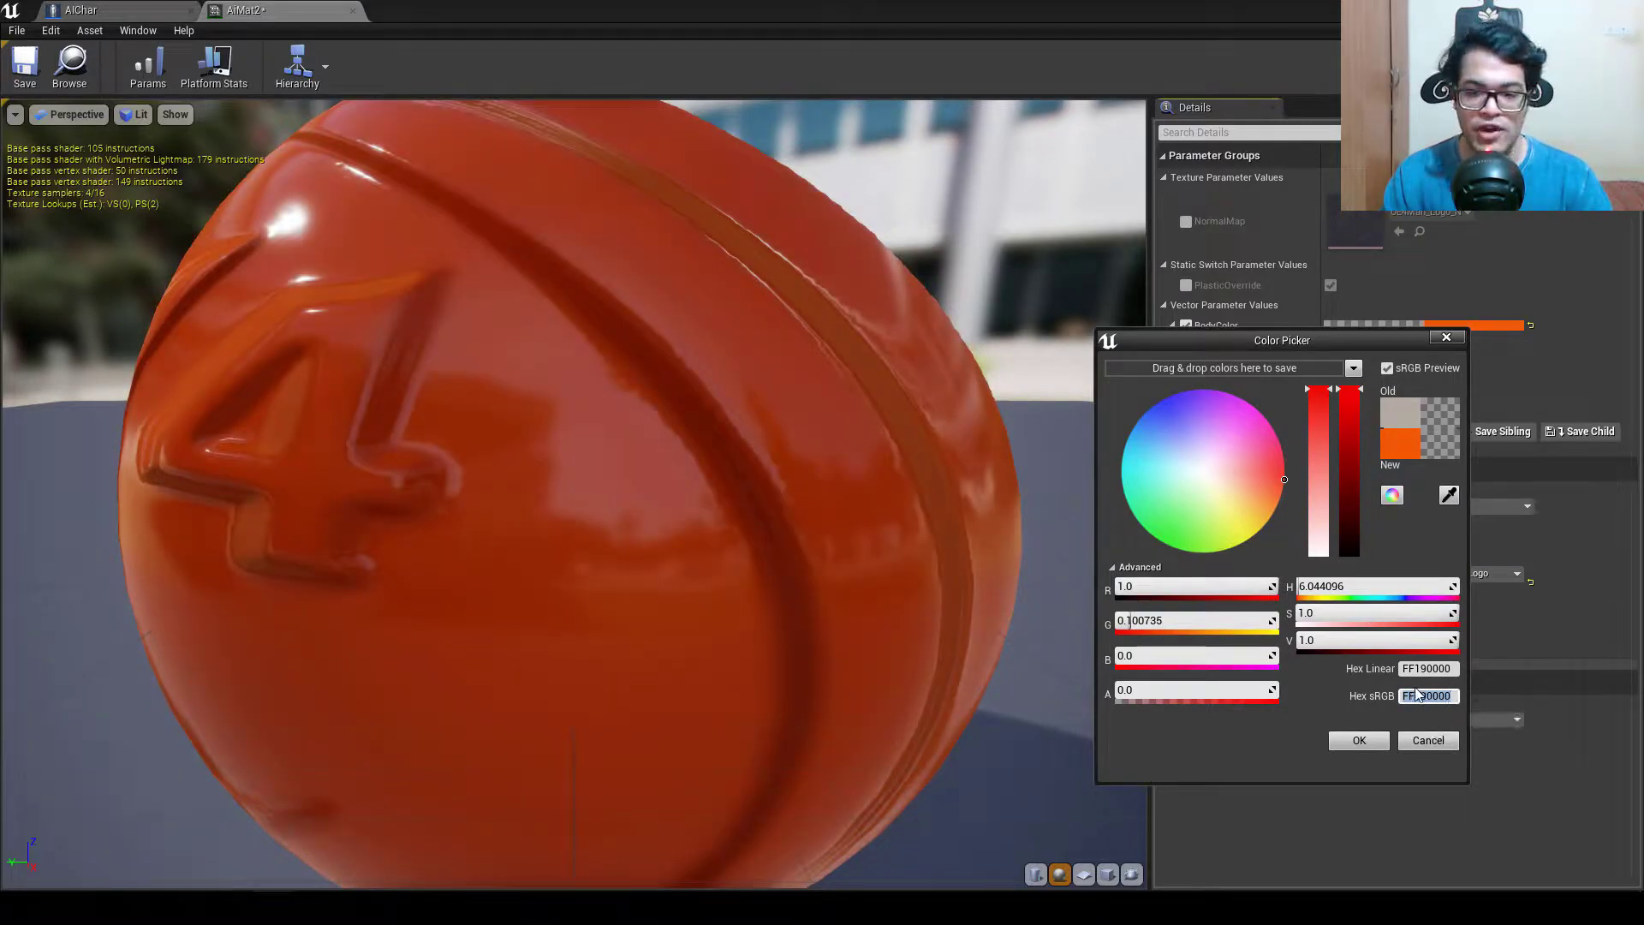
{"action": "left_click", "coordinate": [1357, 742]}
{"action": "left_click", "coordinate": [25, 68]}
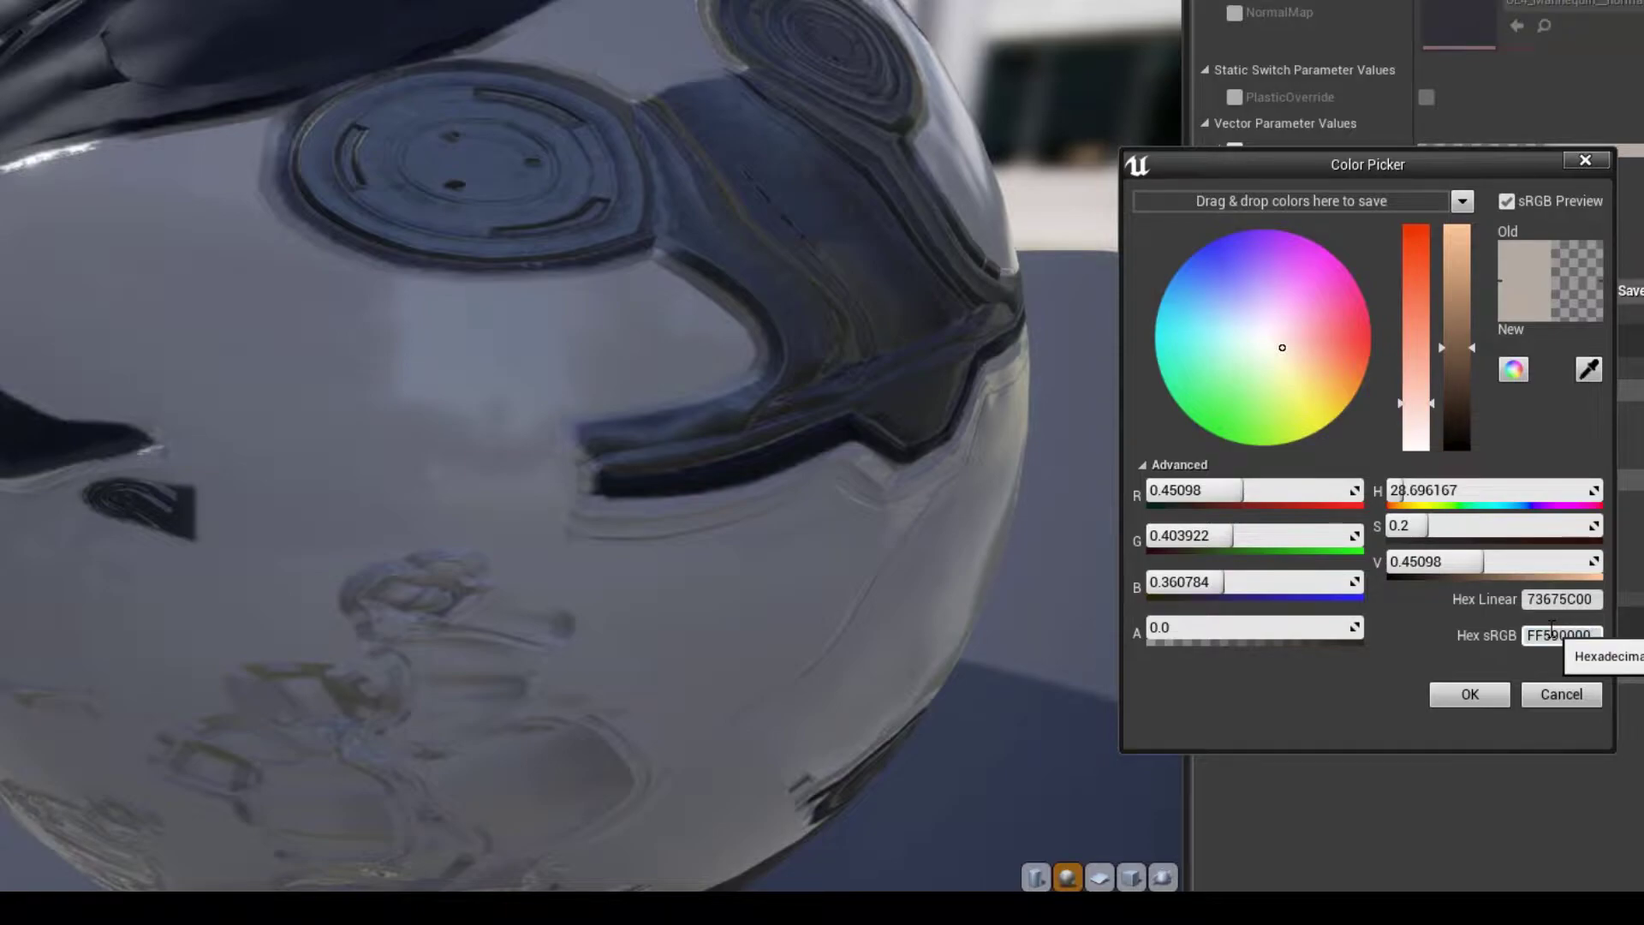
Set AiMat's BodyColor parameter to the same orange, hex sRGB FF590000, and save the instance.
{"action": "key", "text": "Return"}
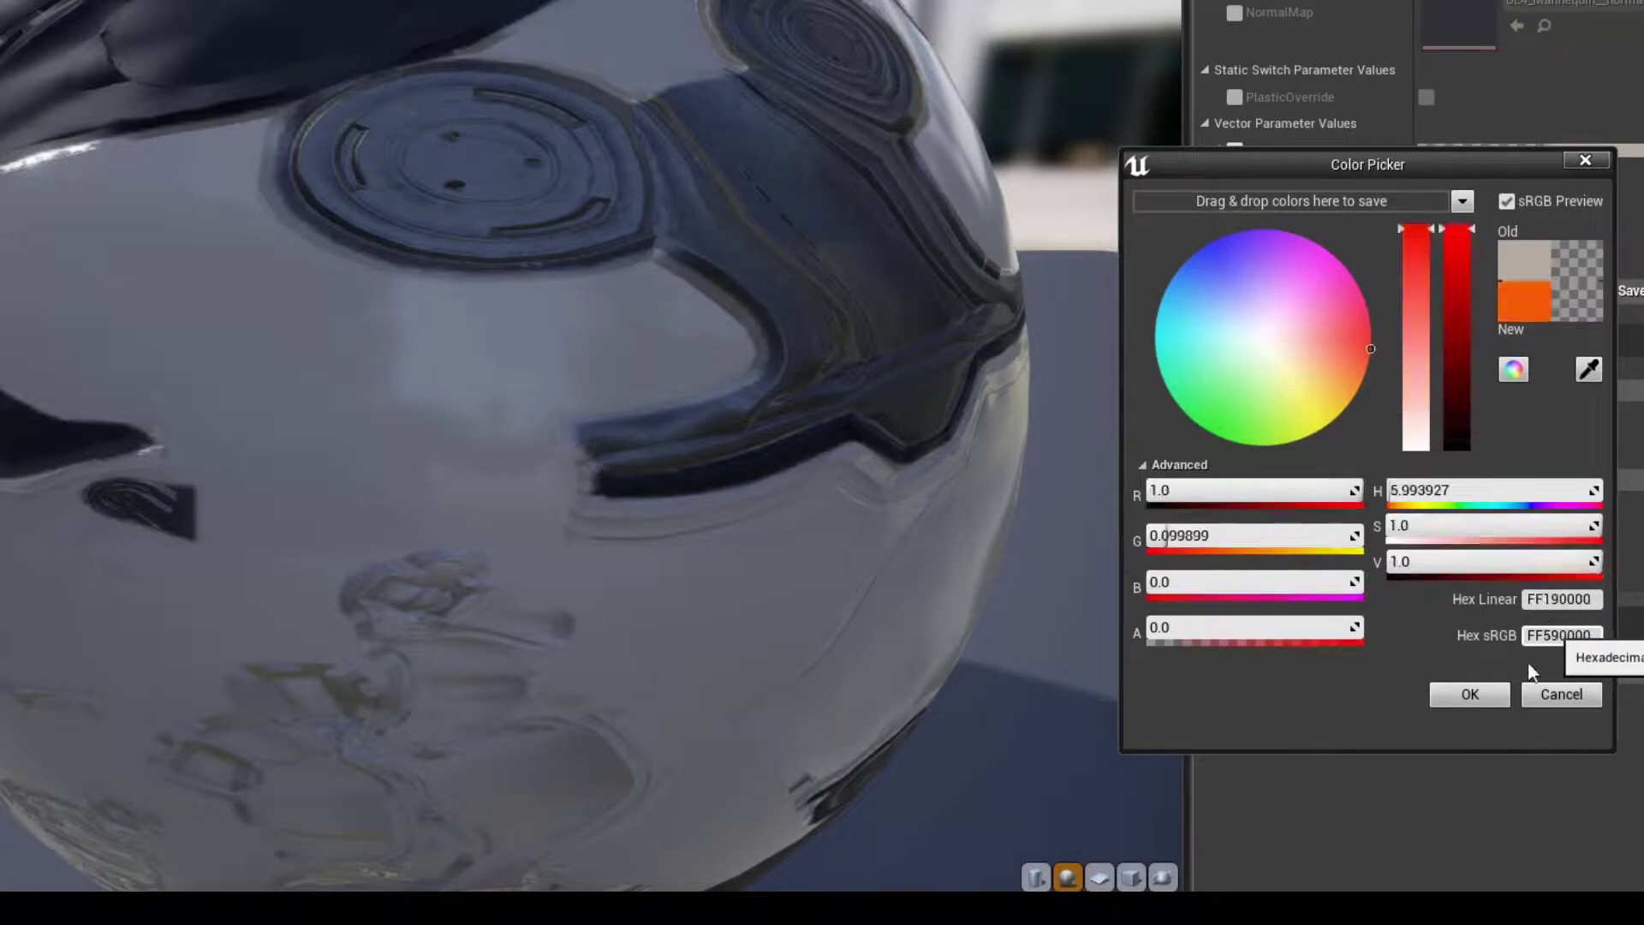
{"action": "left_click", "coordinate": [1492, 702]}
{"action": "key", "text": "ctrl+s"}
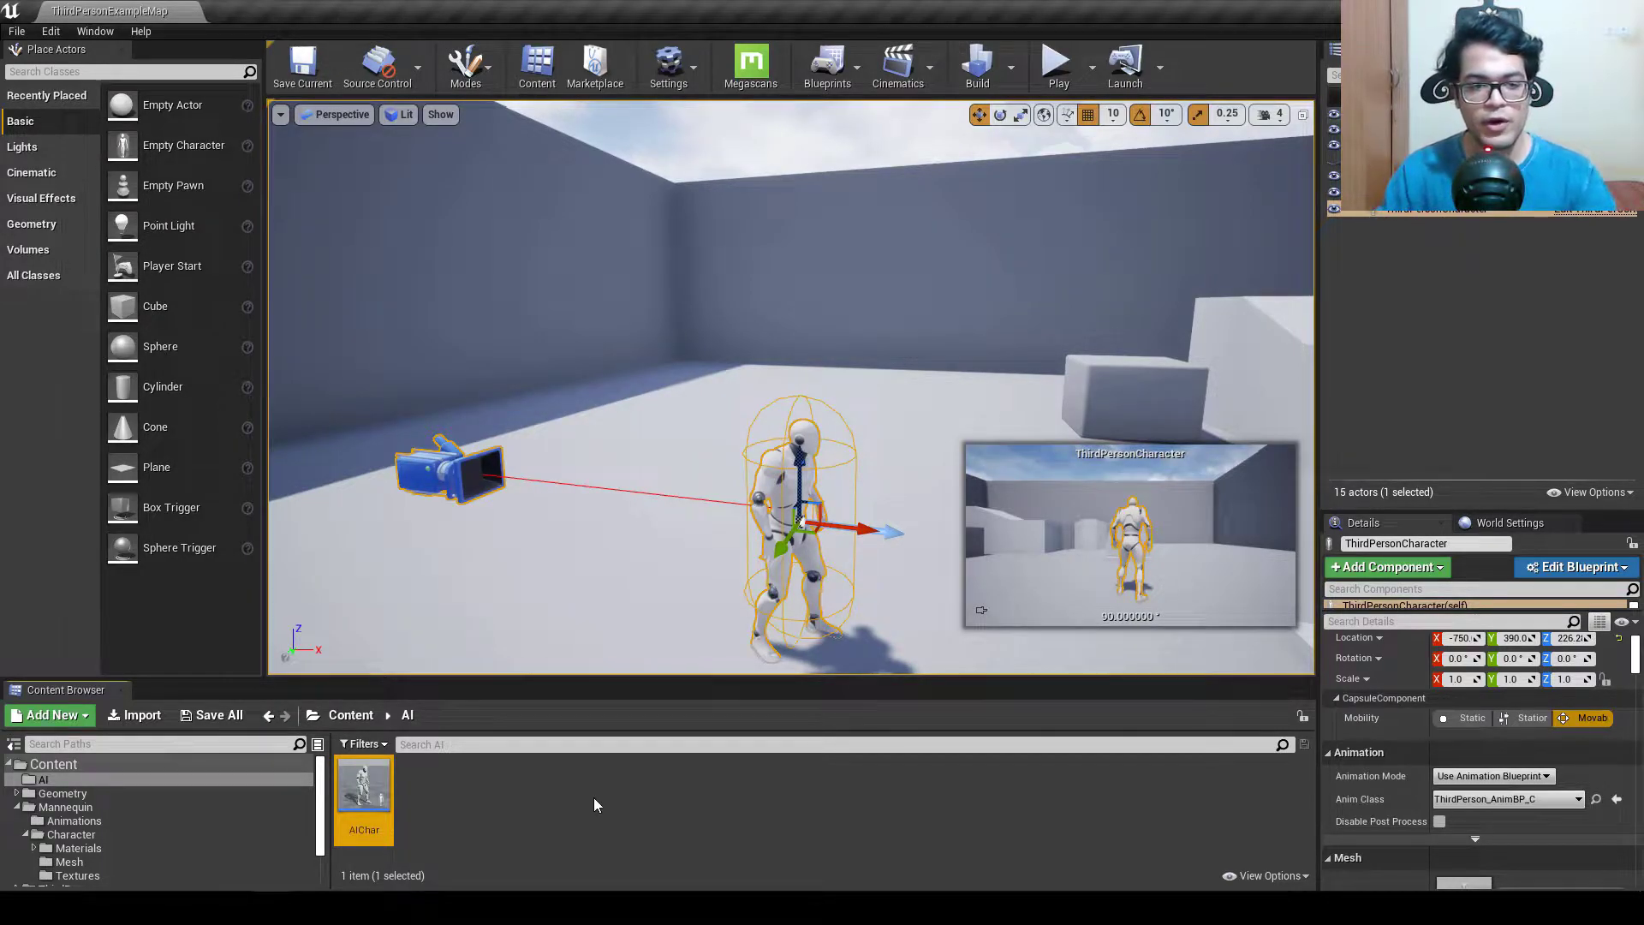
Assign AiMat to Element 0 and AiMat2 to Element 1 of the AIChar blueprint's mesh, and save the blueprint.
{"action": "double_click", "coordinate": [358, 803]}
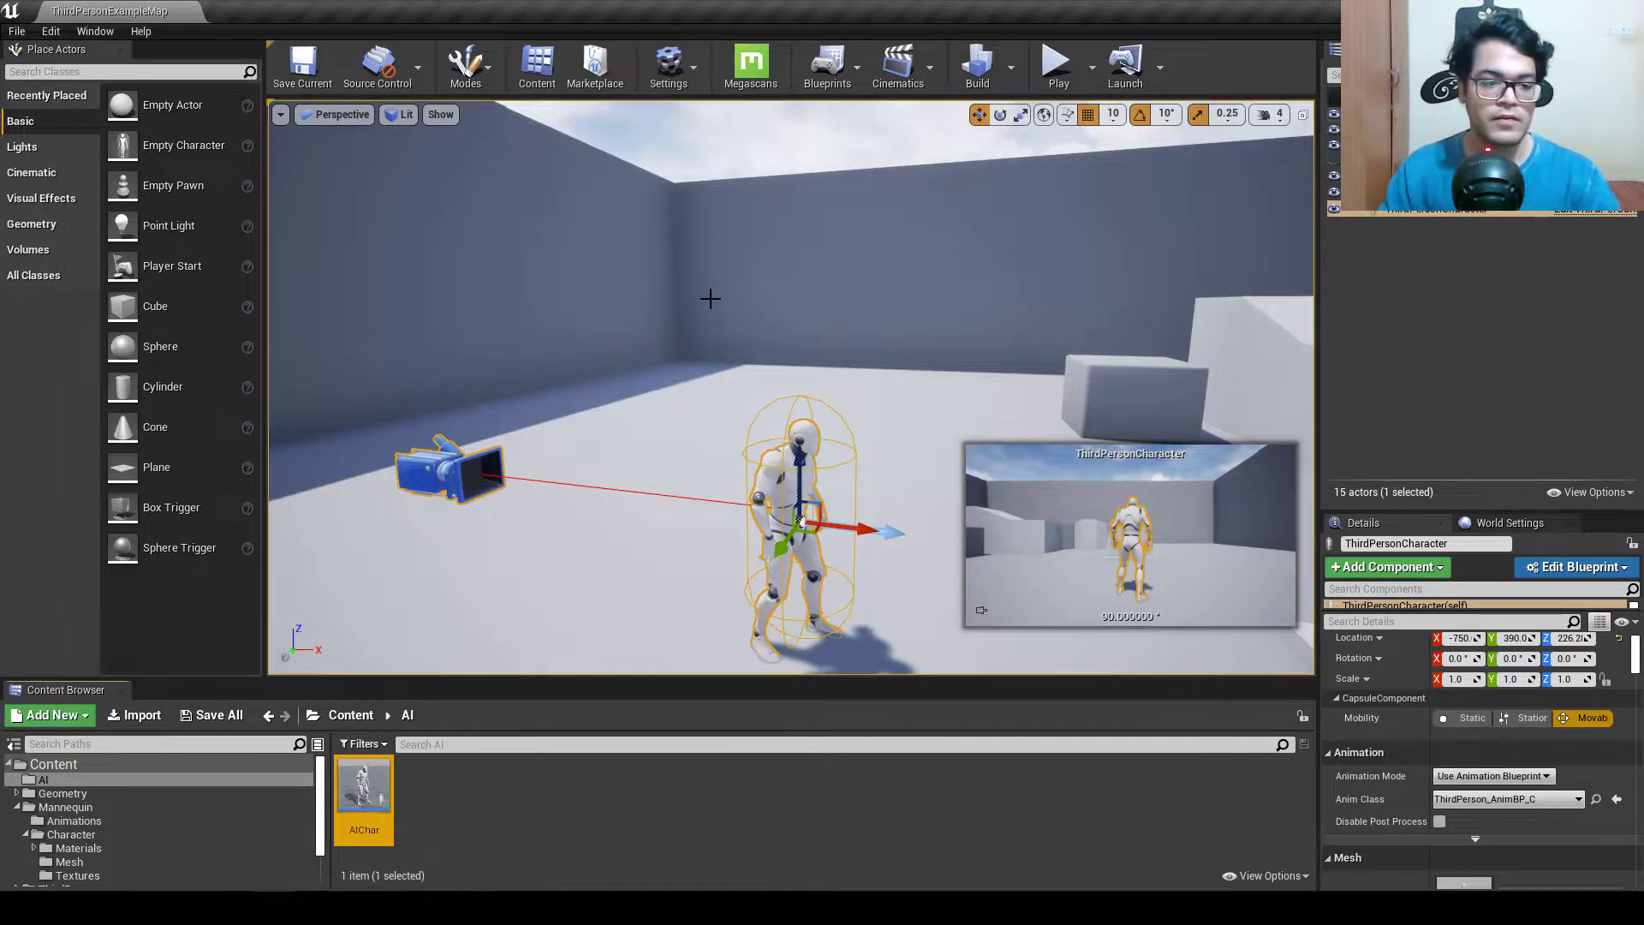
{"action": "left_click", "coordinate": [315, 127]}
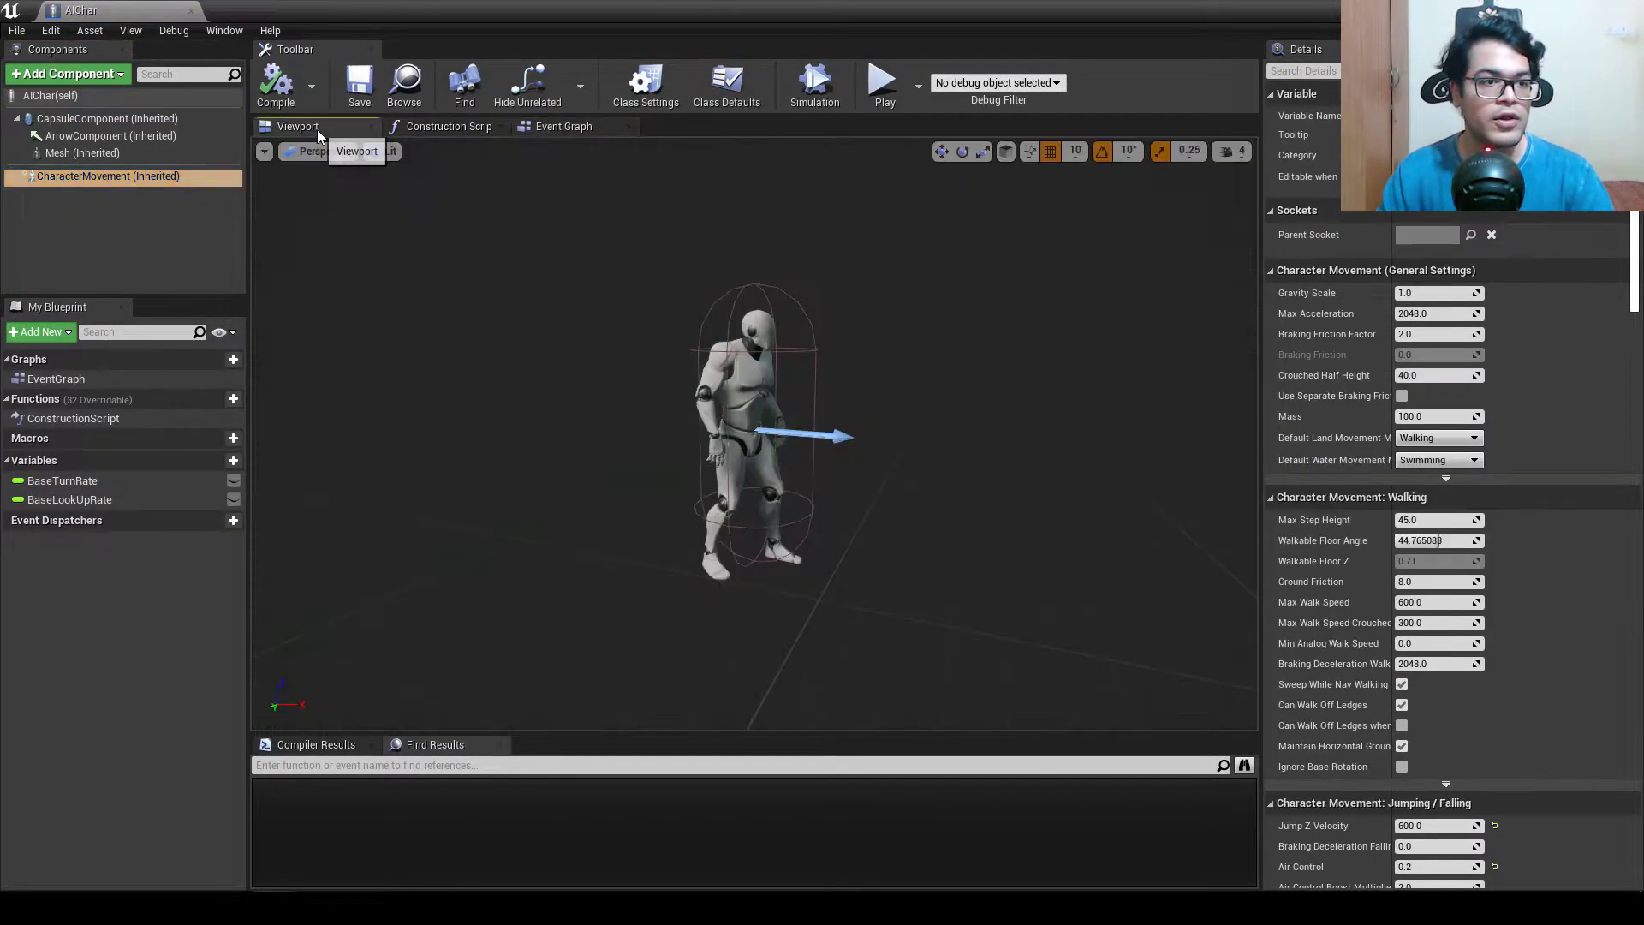
{"action": "left_click", "coordinate": [765, 370]}
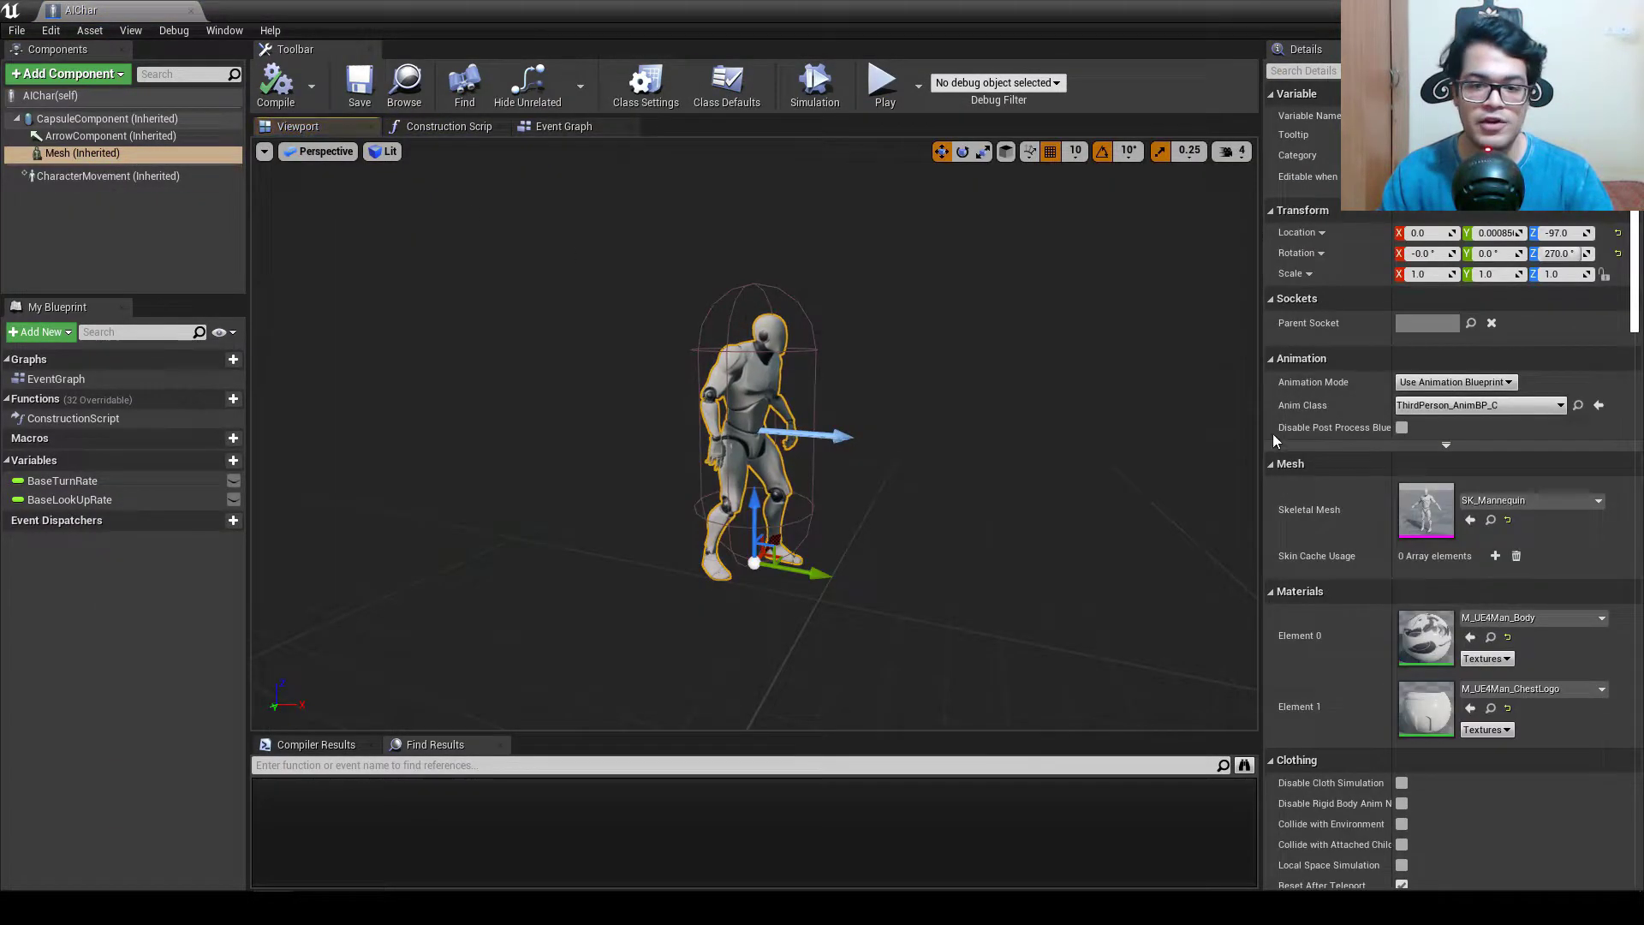
{"action": "left_click", "coordinate": [1498, 618]}
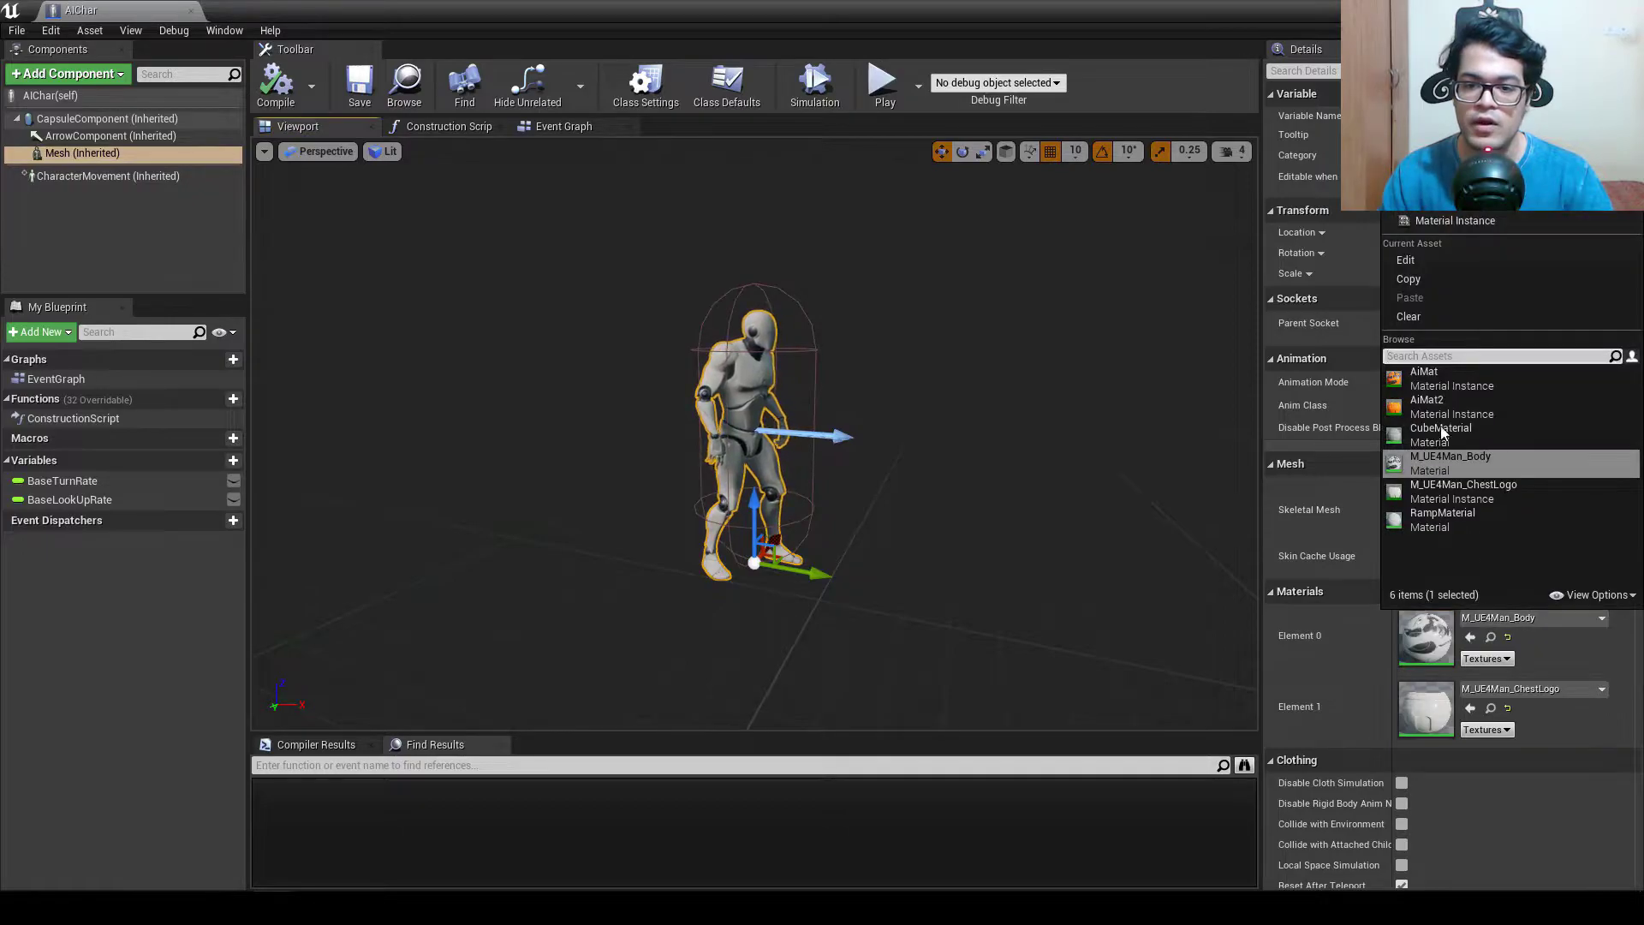
{"action": "left_click", "coordinate": [1487, 384]}
{"action": "left_click", "coordinate": [1533, 689]}
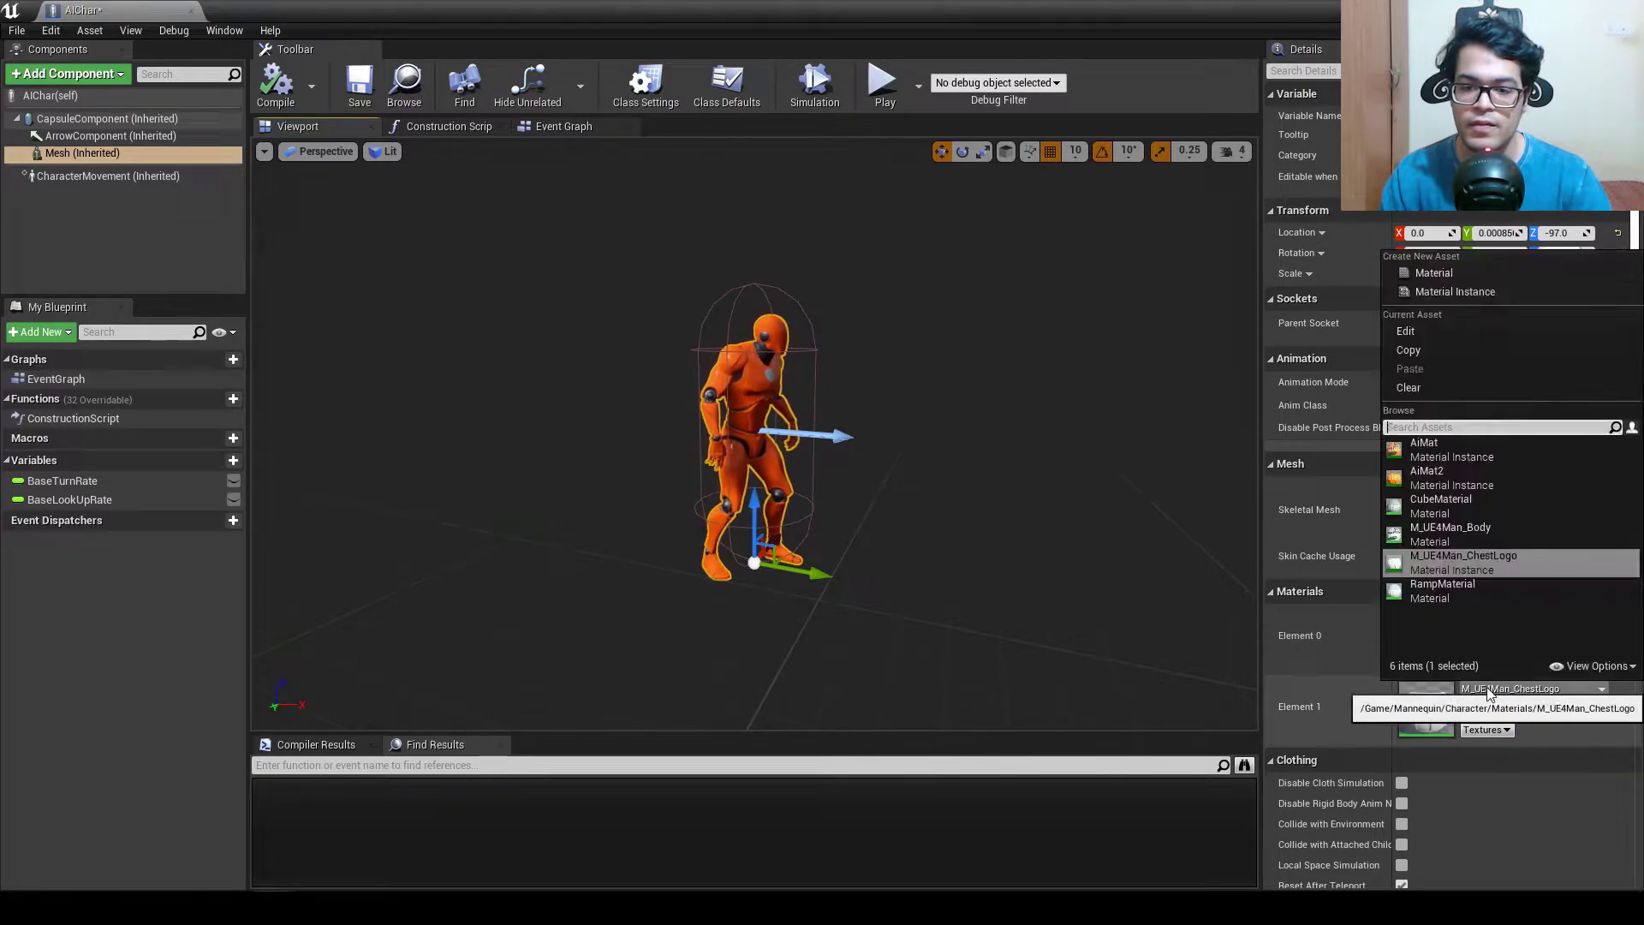
{"action": "left_click", "coordinate": [1472, 471]}
{"action": "right_click_drag", "start_coordinate": [1165, 567], "coordinate": [856, 548]}
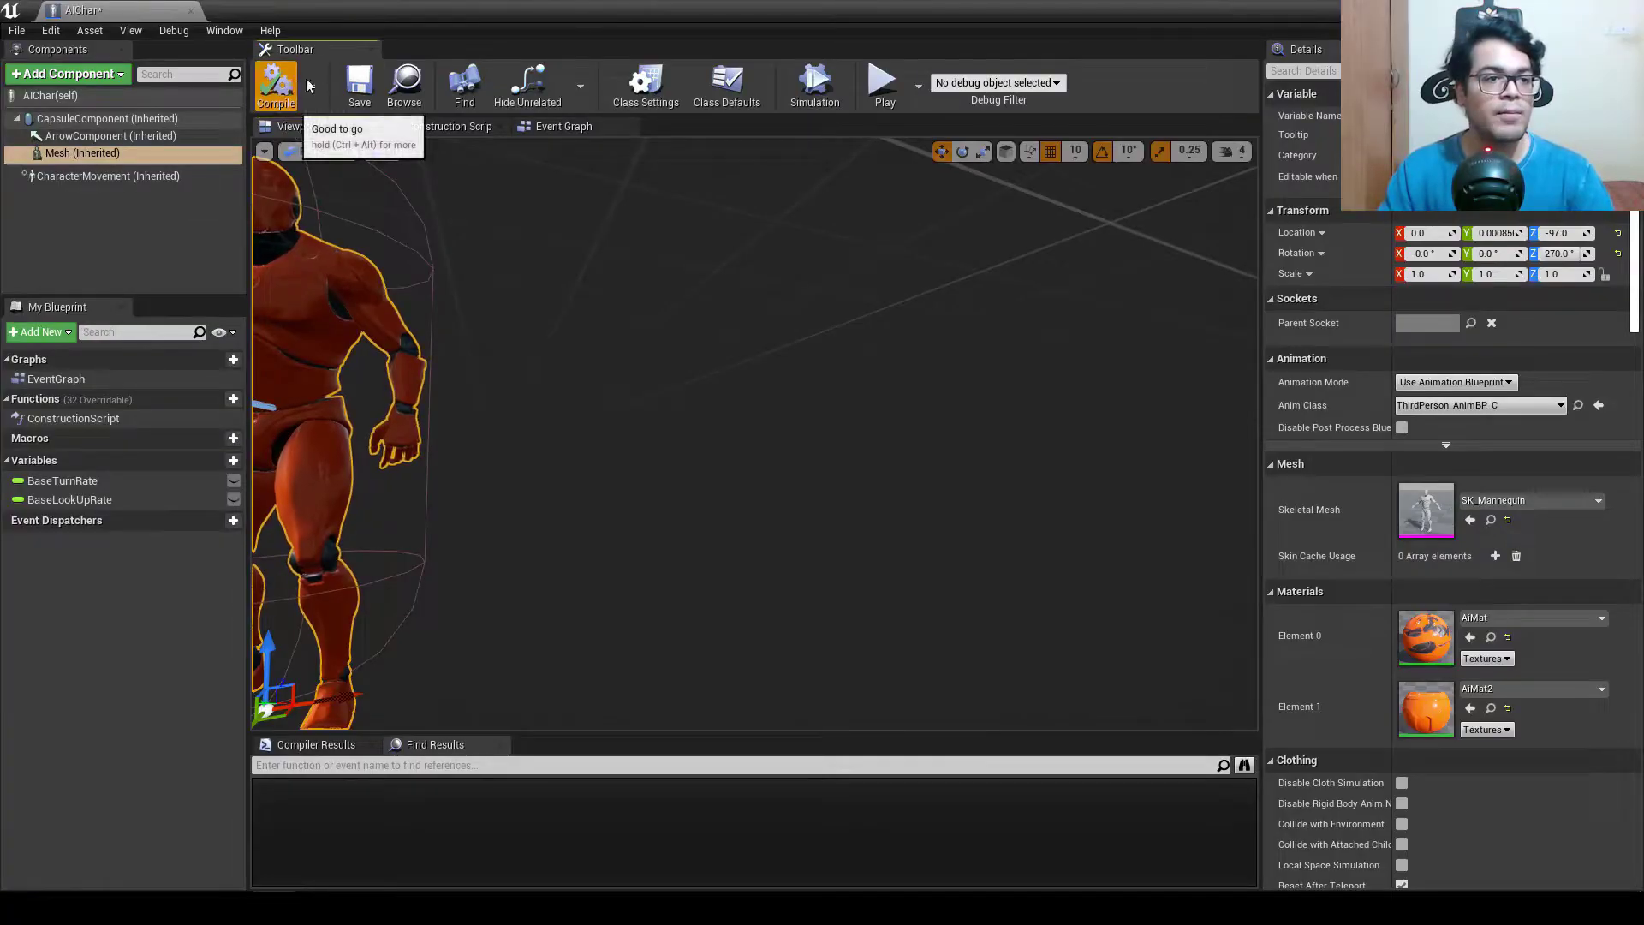
{"action": "left_click", "coordinate": [359, 84]}
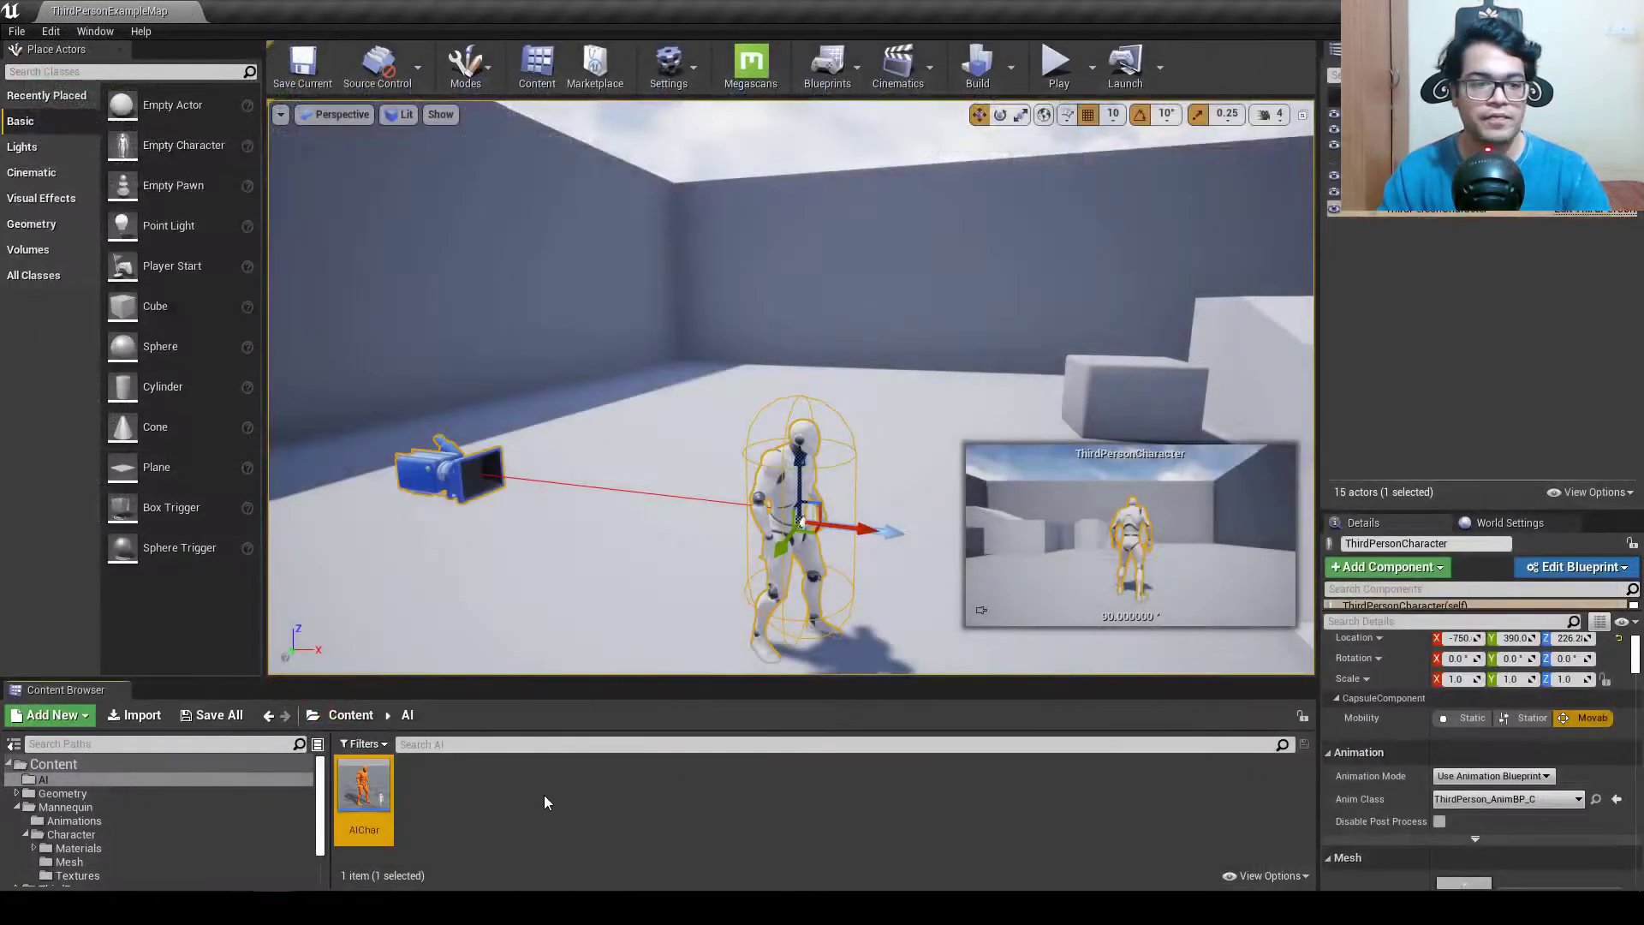
Place an AIChar instance on the level floor behind the player character, toward the far corner.
{"action": "left_click_drag", "start_coordinate": [361, 792], "coordinate": [555, 499]}
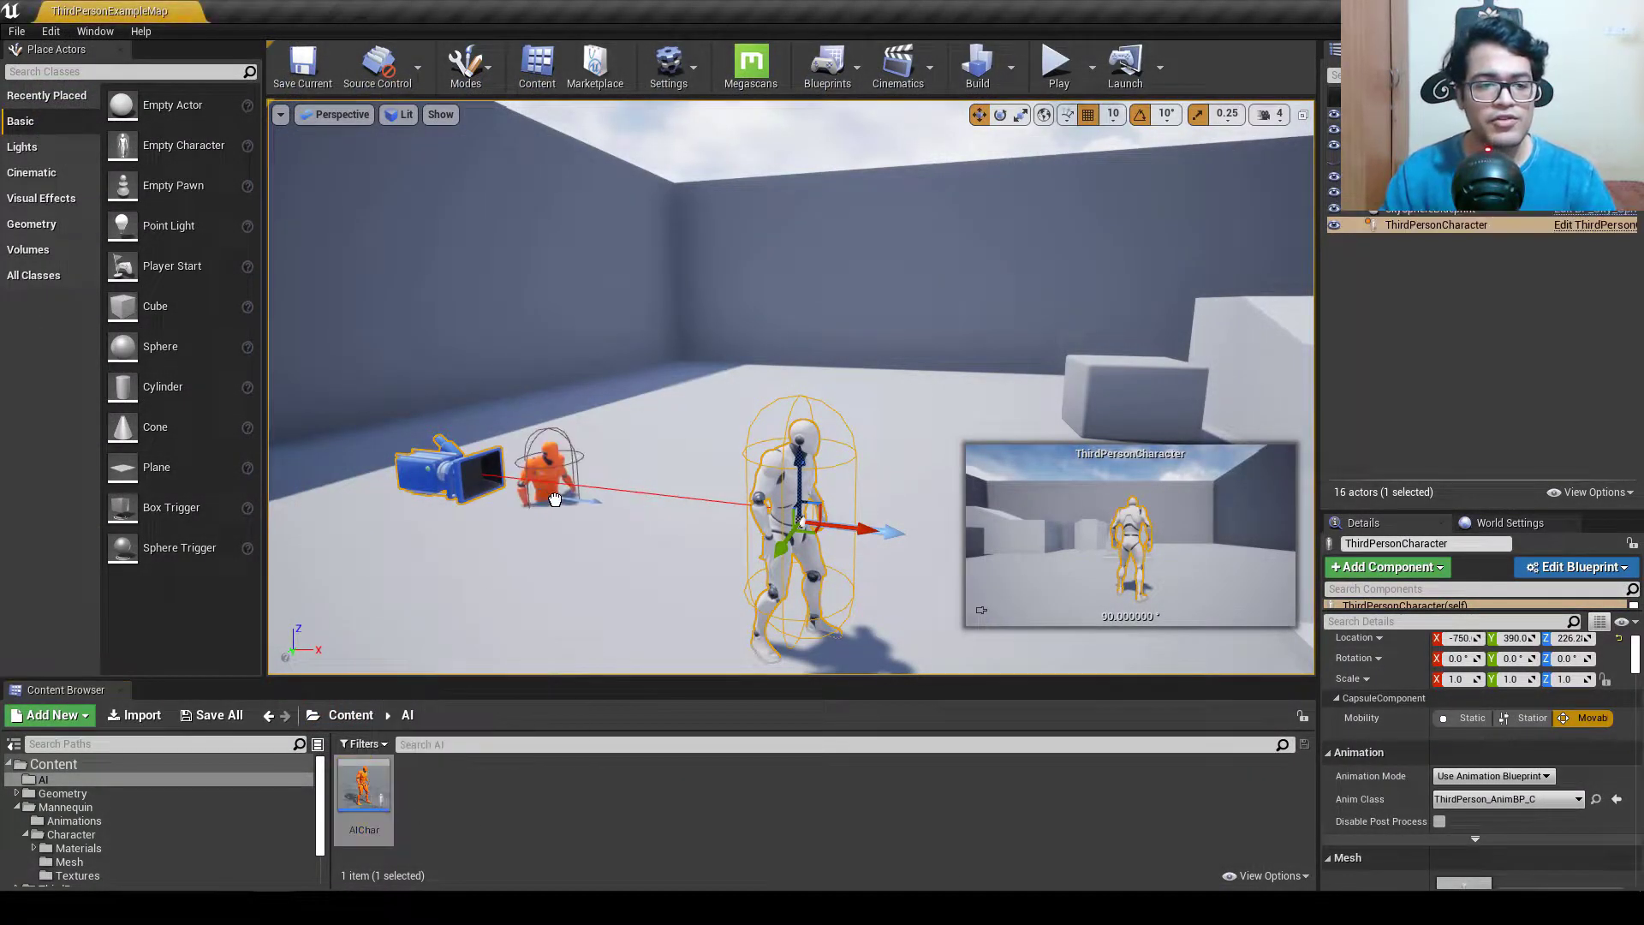
{"action": "left_click_drag", "start_coordinate": [685, 419], "coordinate": [686, 419]}
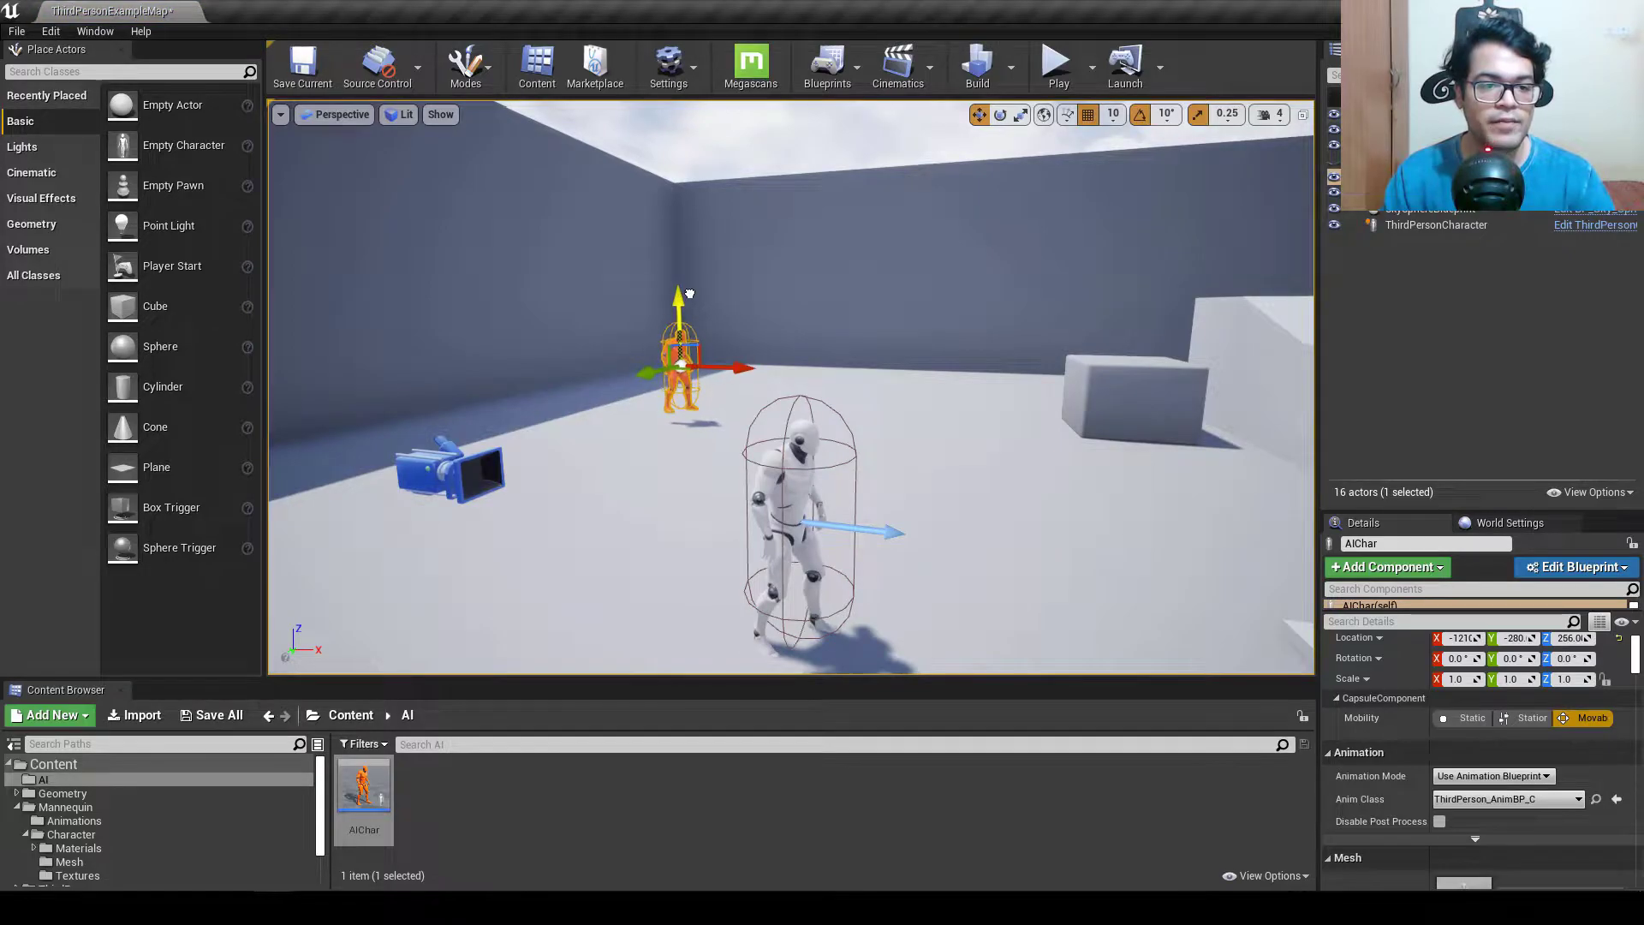
Play the level and walk the player character up to the orange AI character.
{"action": "left_click", "coordinate": [1060, 68]}
{"action": "key", "text": "w"}
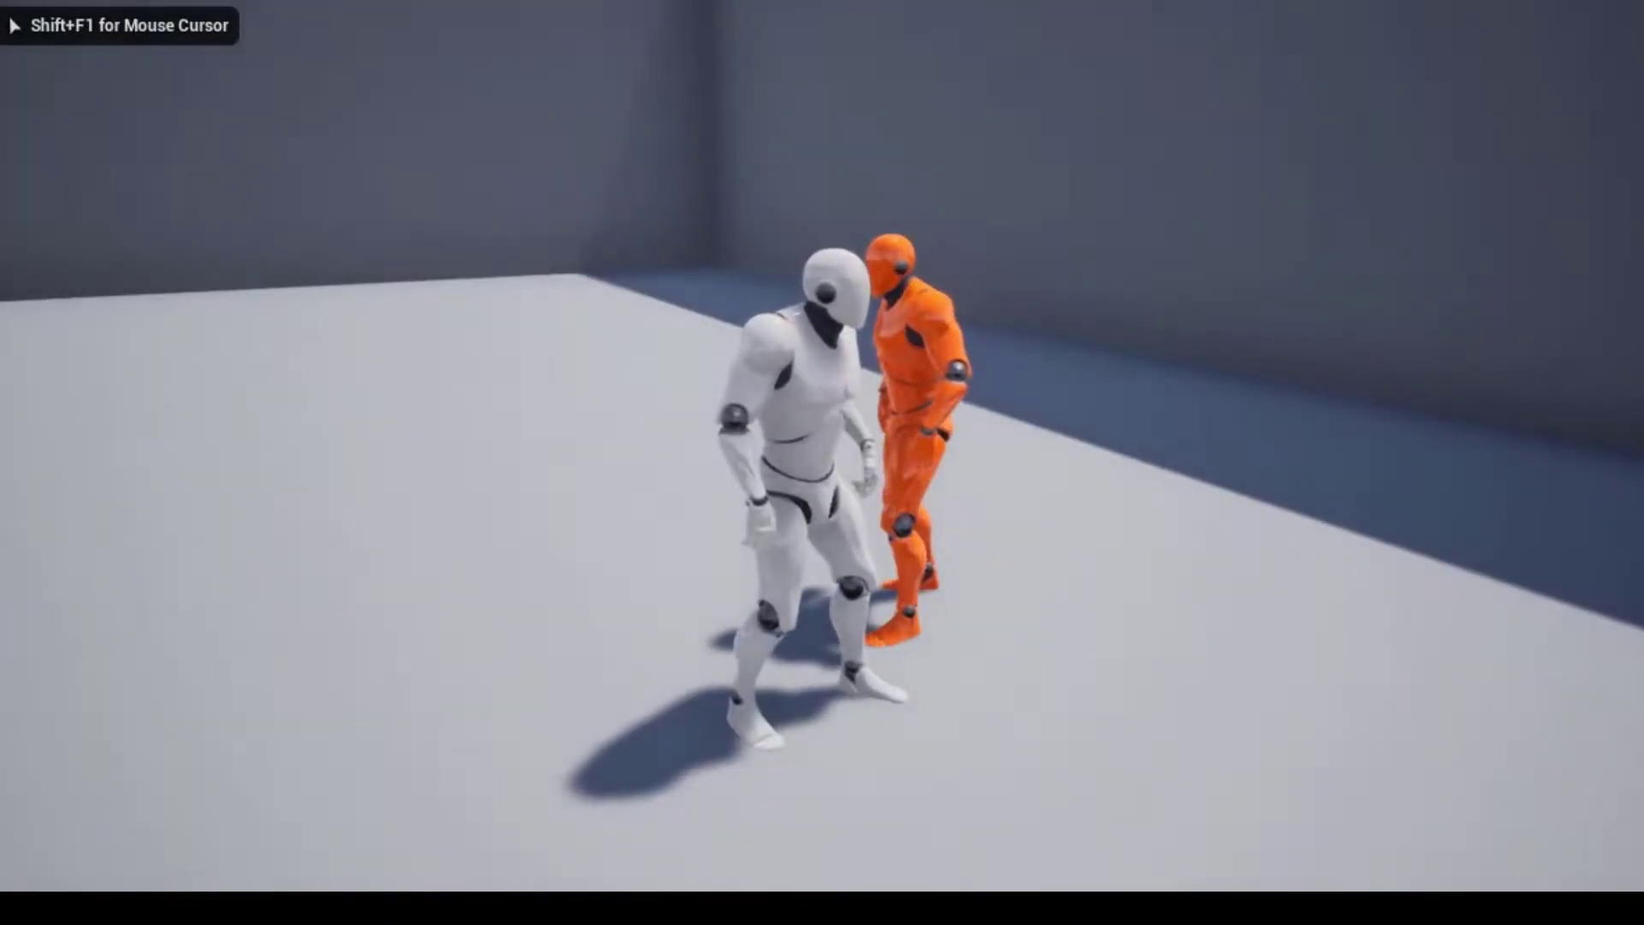
{"action": "key", "text": "w"}
{"action": "key", "text": "w"}
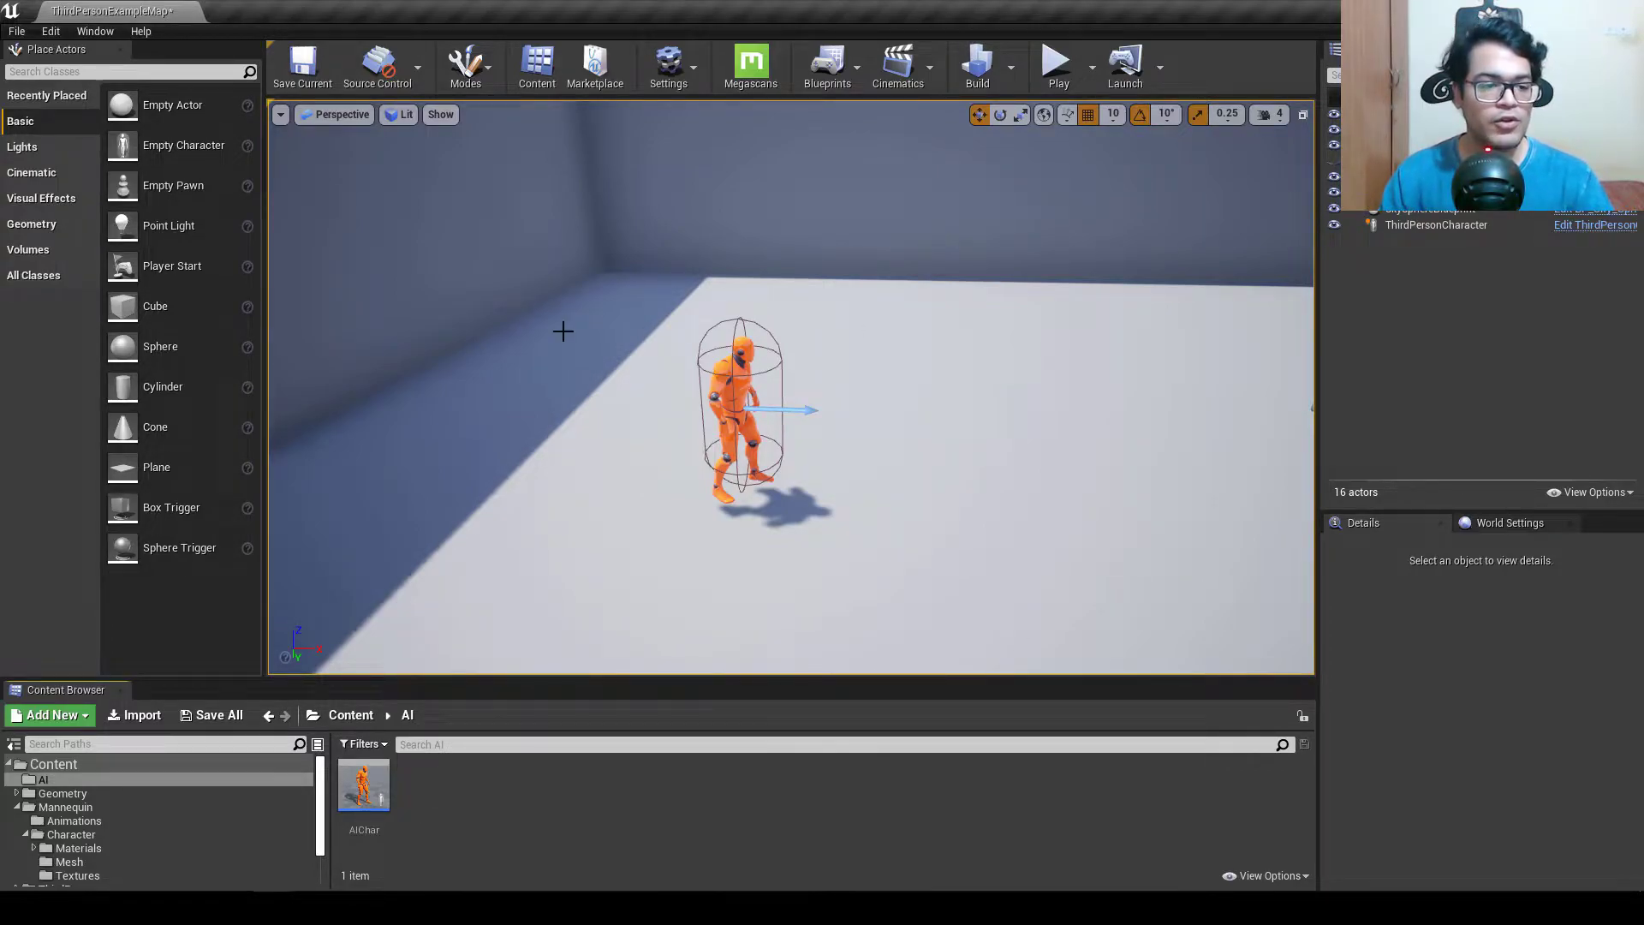
{"action": "right_click", "coordinate": [579, 820]}
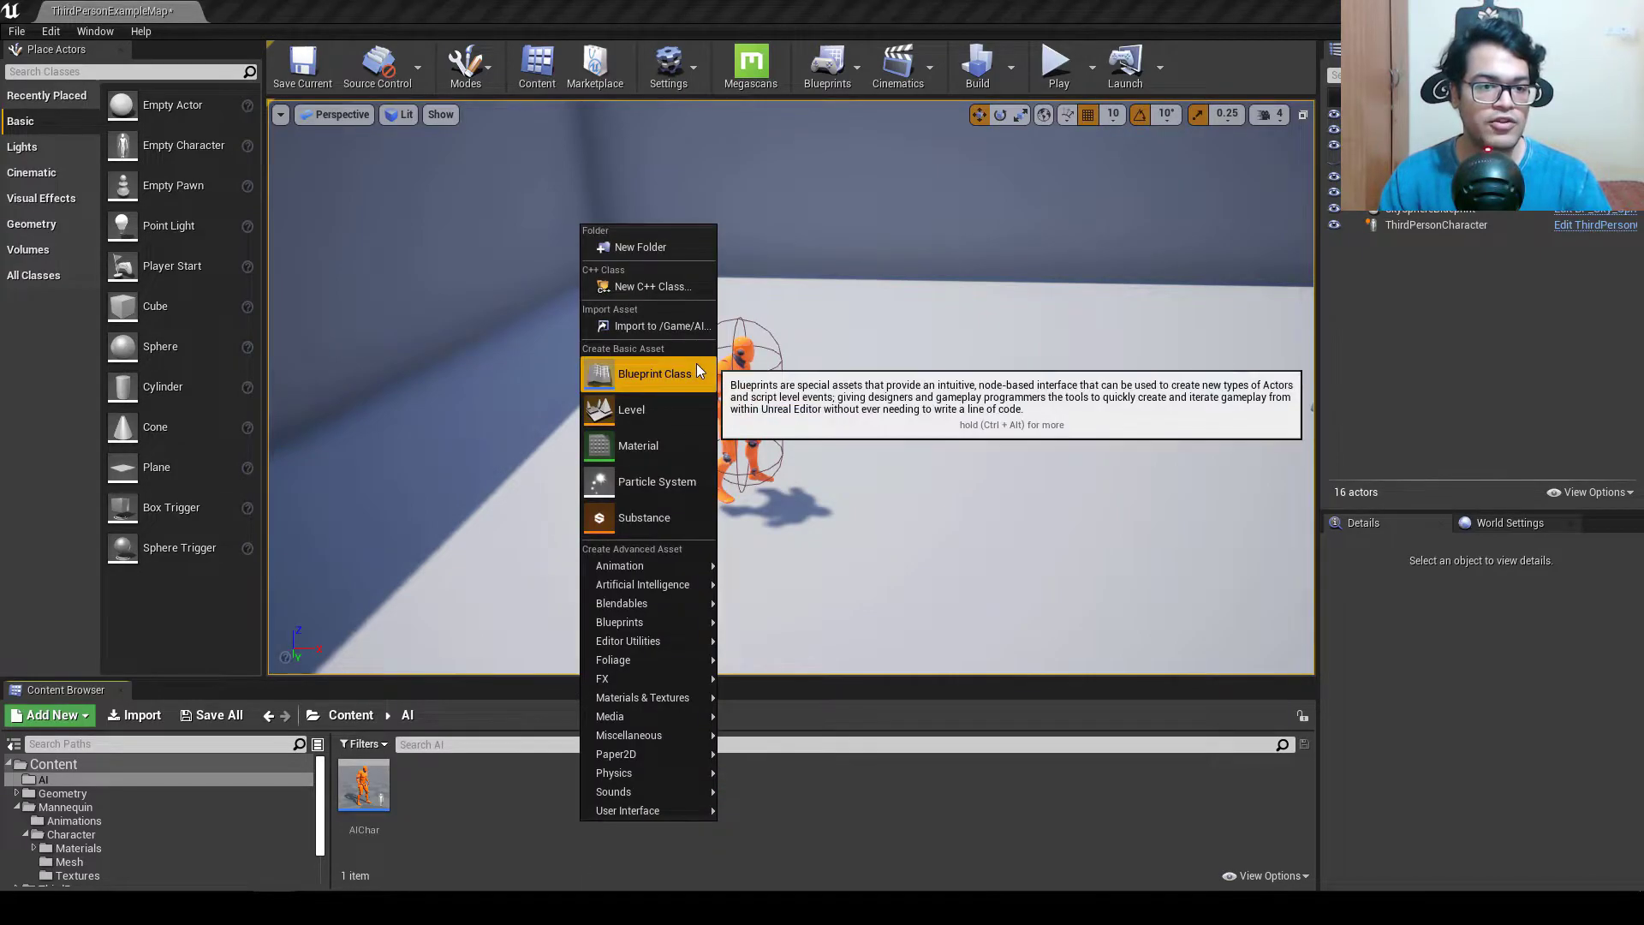
{"action": "left_click", "coordinate": [696, 370]}
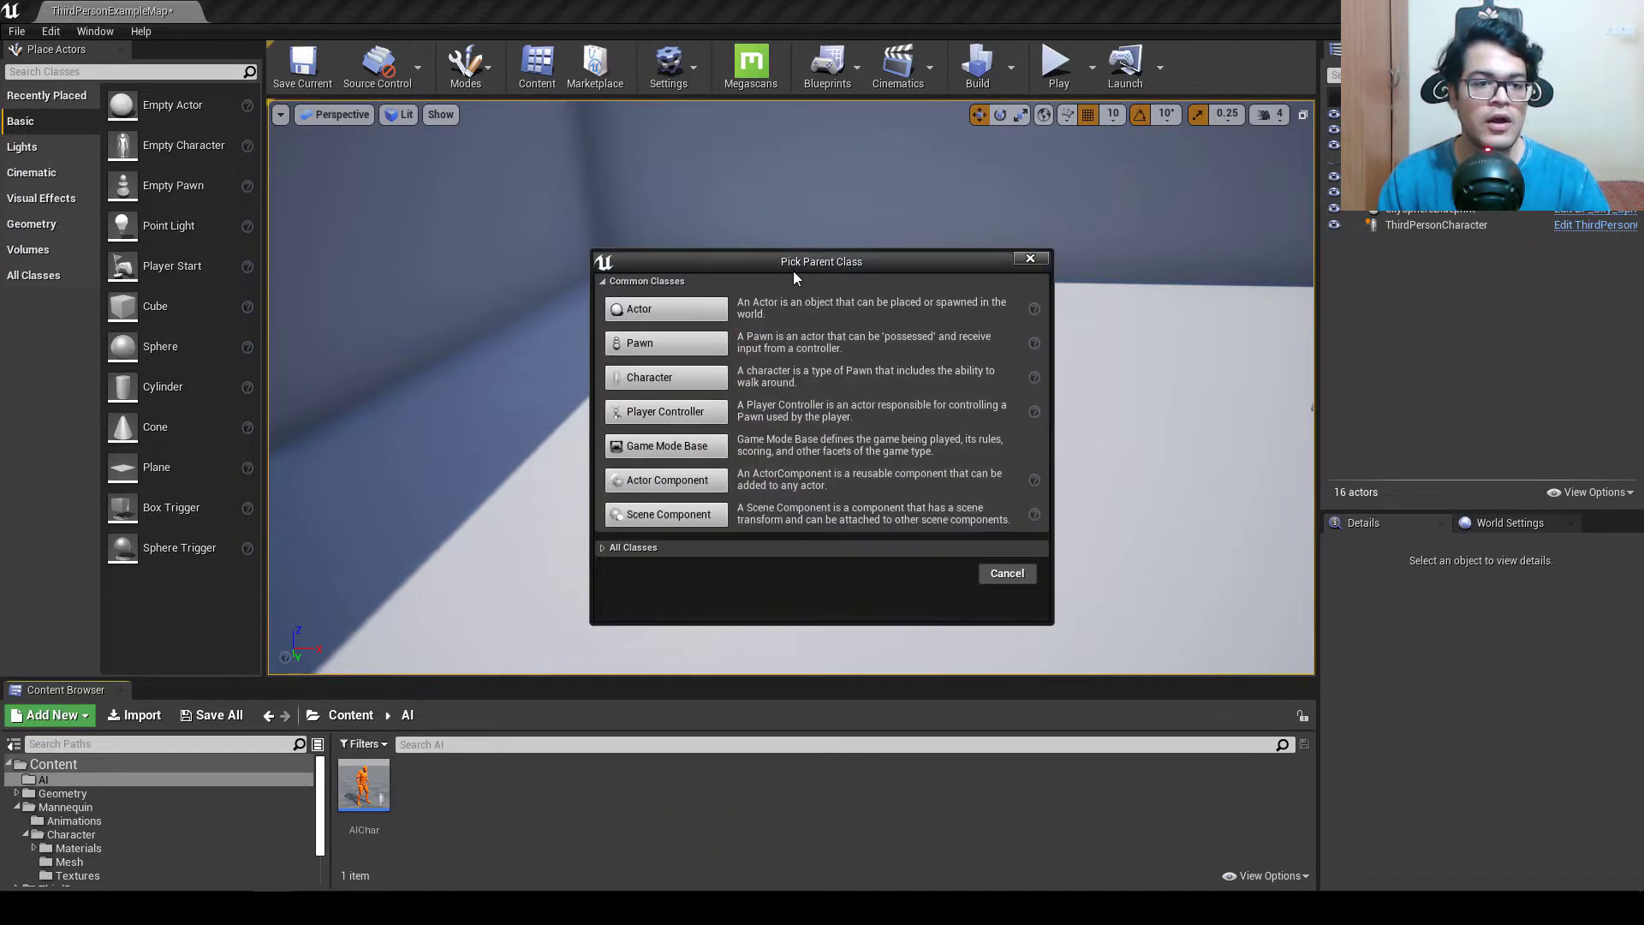
{"action": "left_click_drag", "start_coordinate": [793, 265], "coordinate": [956, 267]}
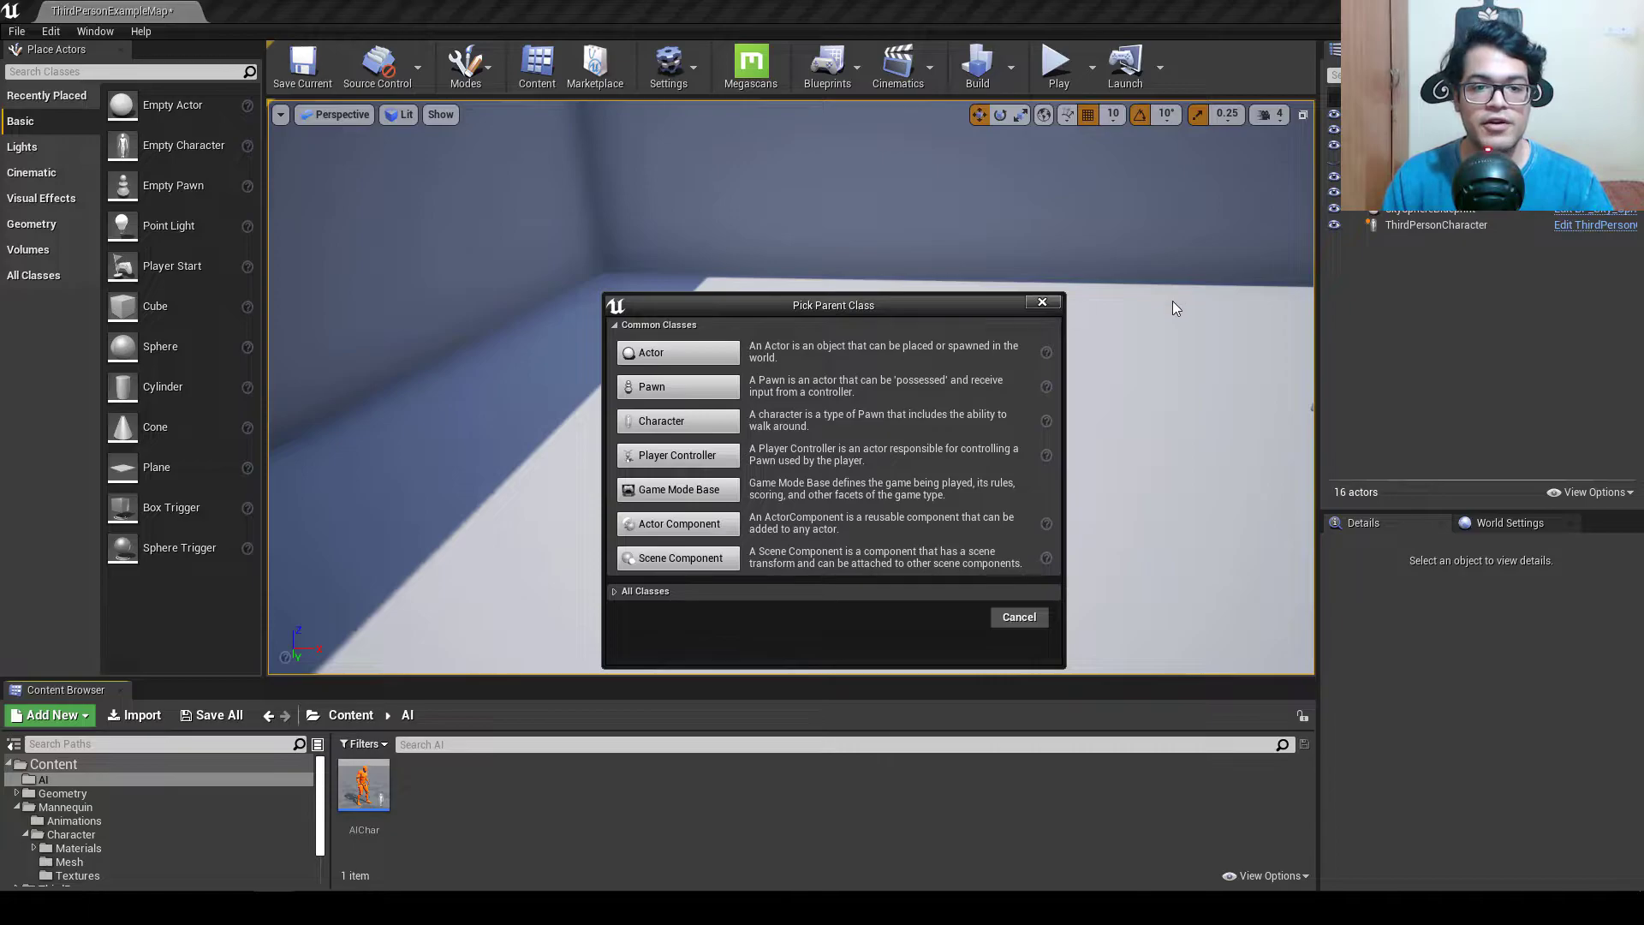
{"action": "left_click_drag", "start_coordinate": [834, 304], "coordinate": [1010, 276]}
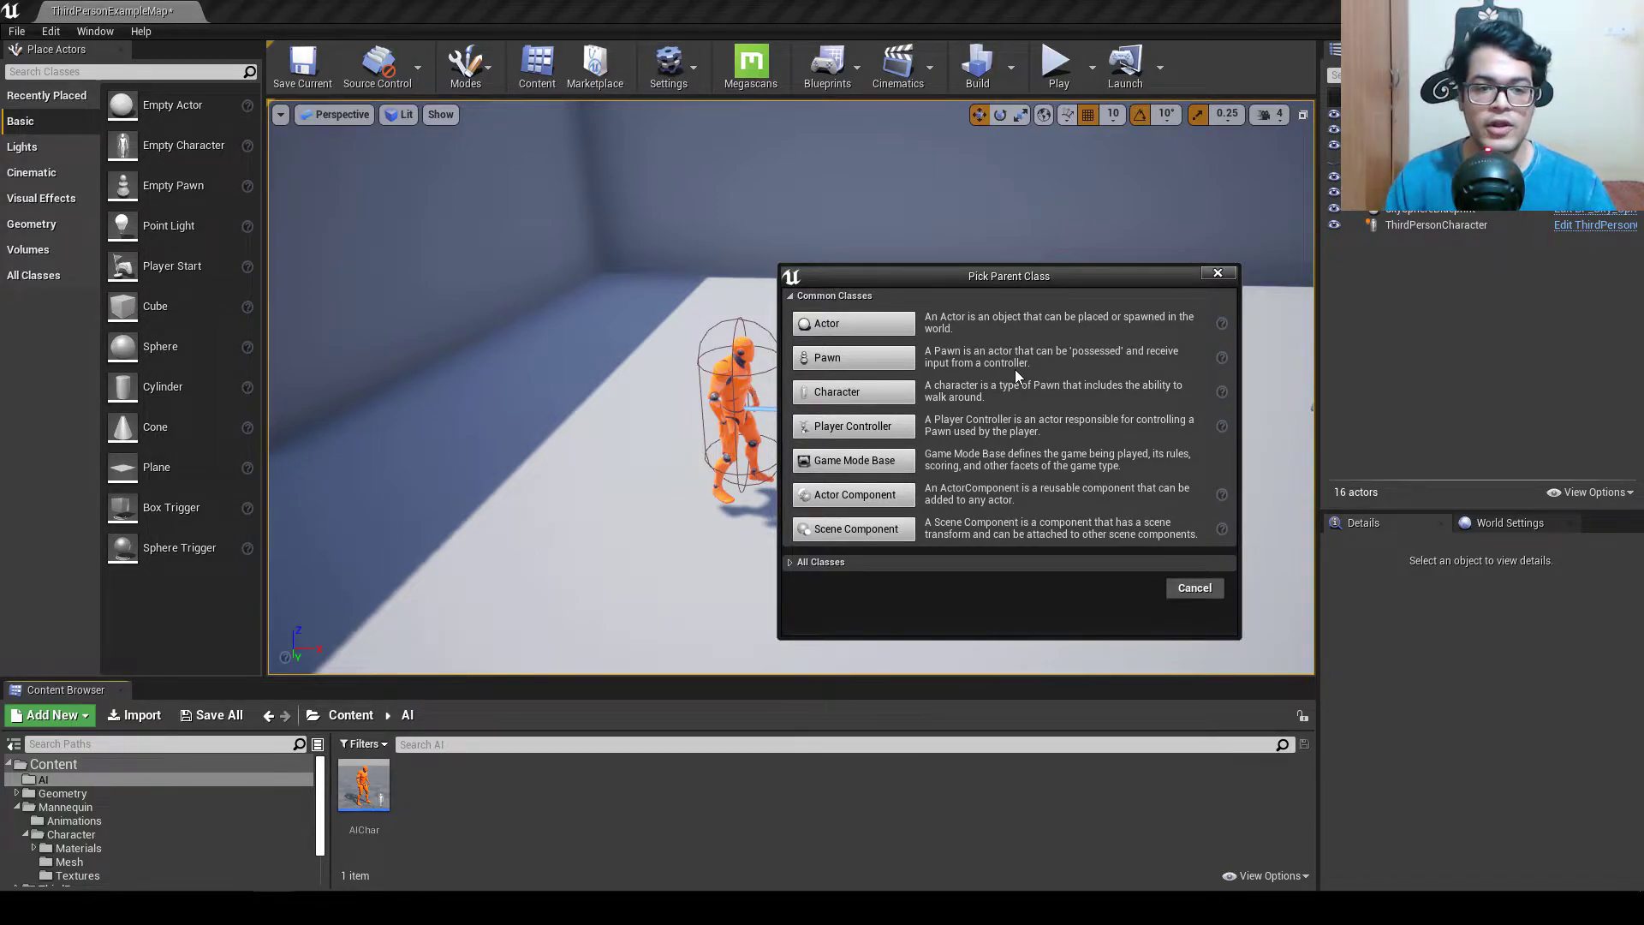
{"action": "left_click_drag", "start_coordinate": [976, 277], "coordinate": [991, 280]}
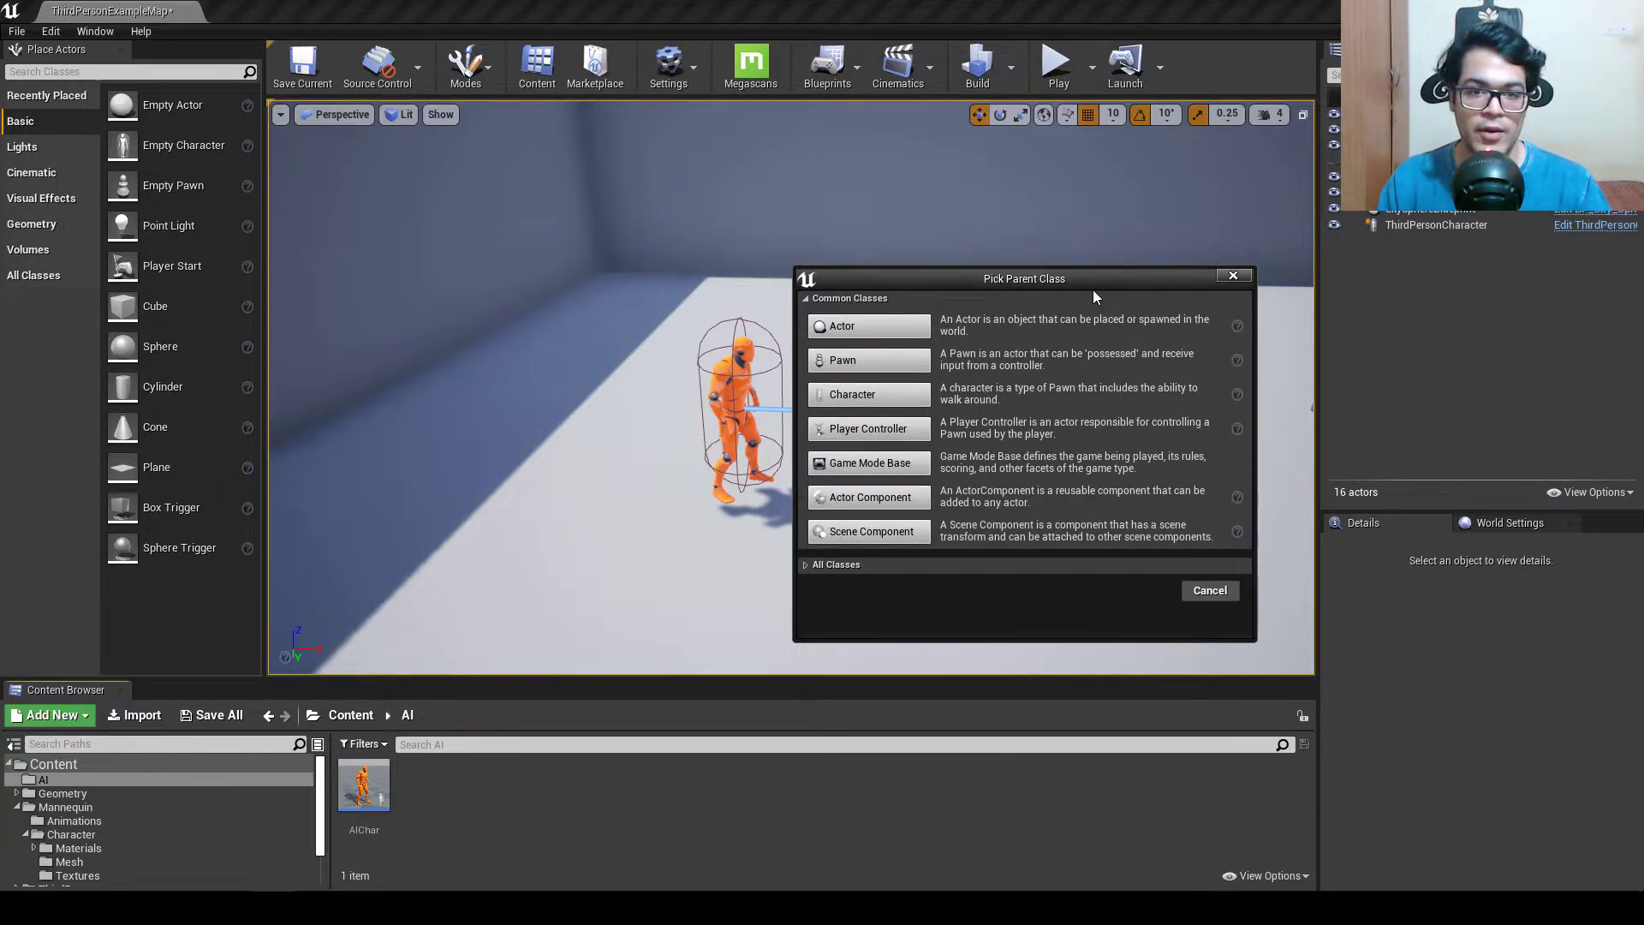
{"action": "left_click_drag", "start_coordinate": [1096, 282], "coordinate": [1106, 276]}
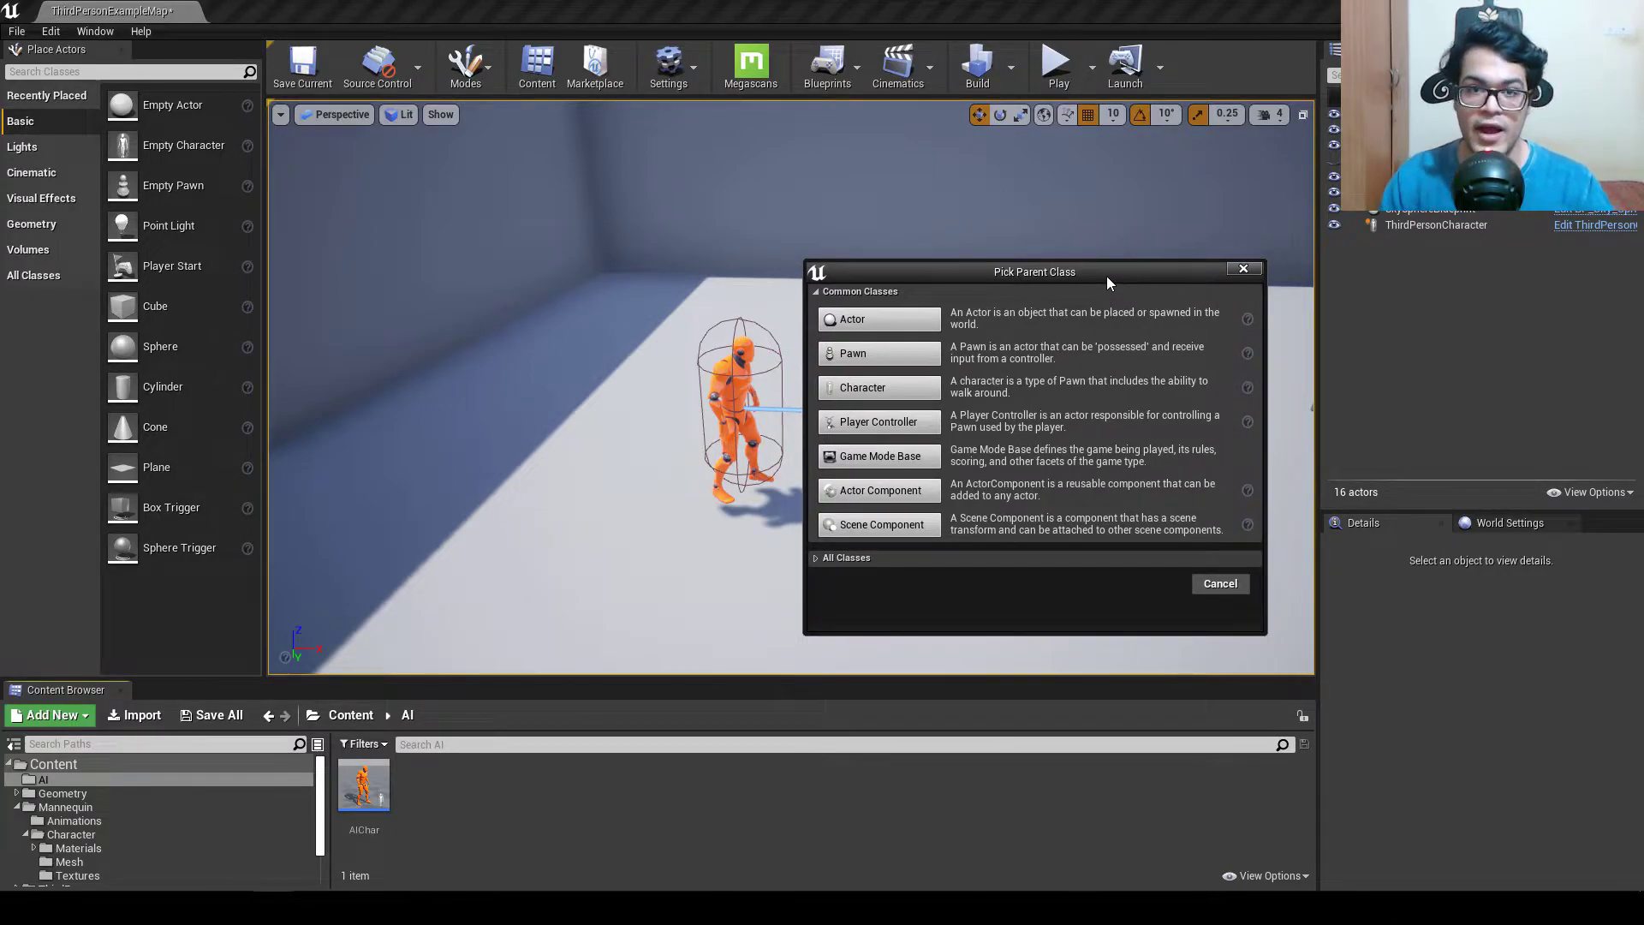
{"action": "left_click", "coordinate": [1258, 270]}
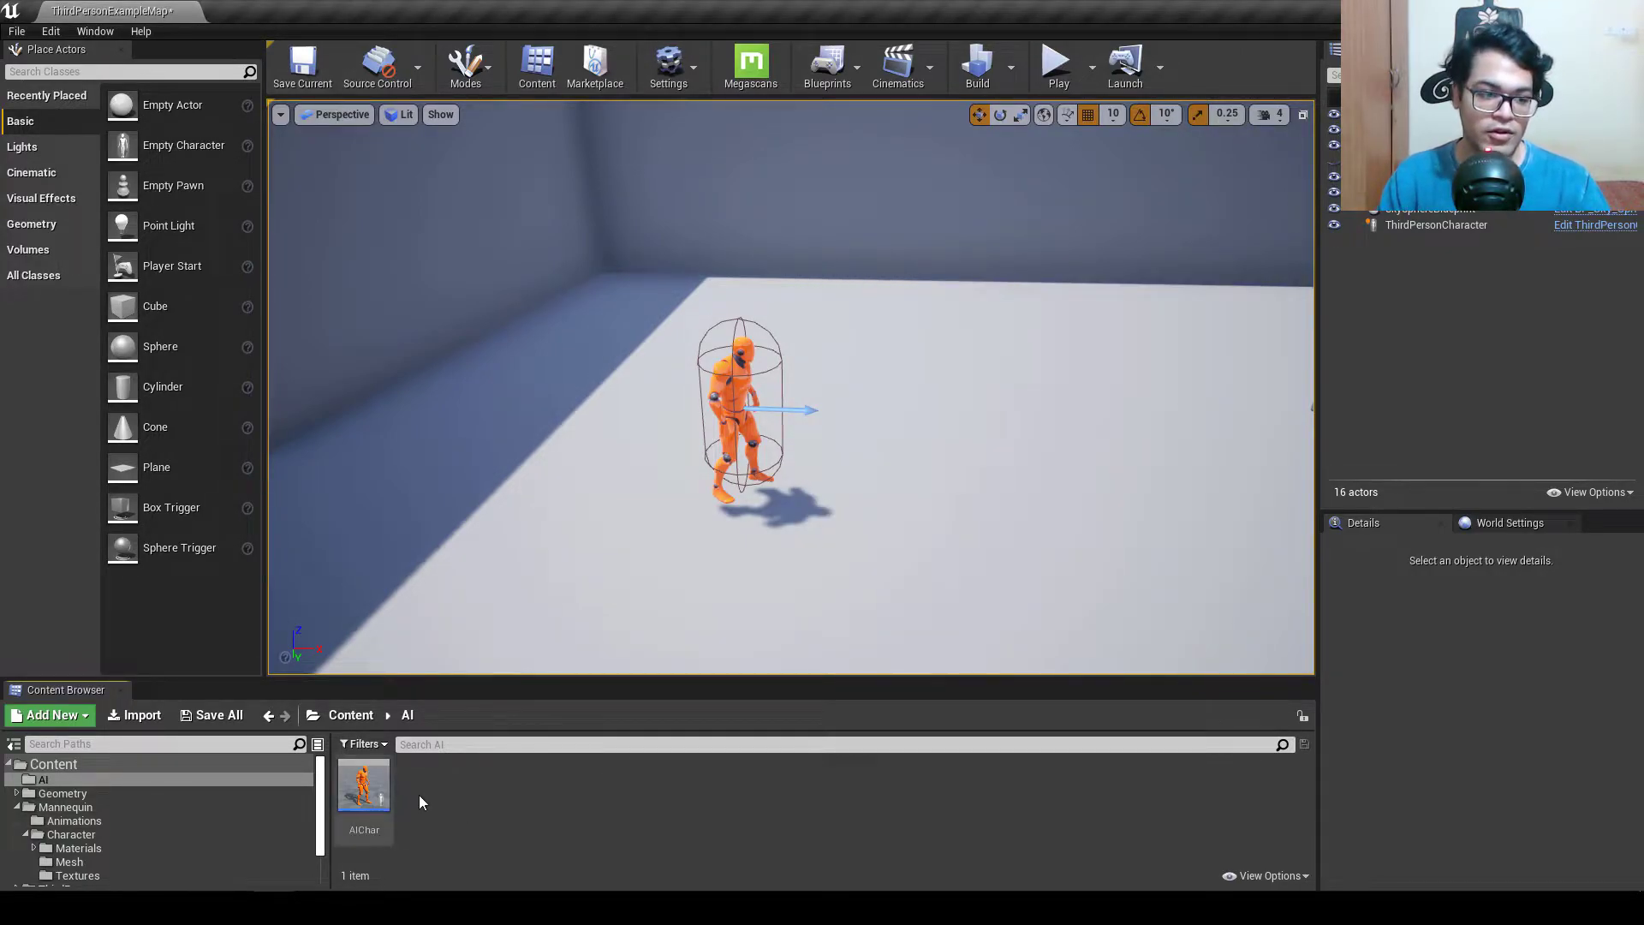
Create a Blueprint class in the AI folder with AIController as its parent class, and start its name with "AiCon".
{"action": "right_click", "coordinate": [521, 785]}
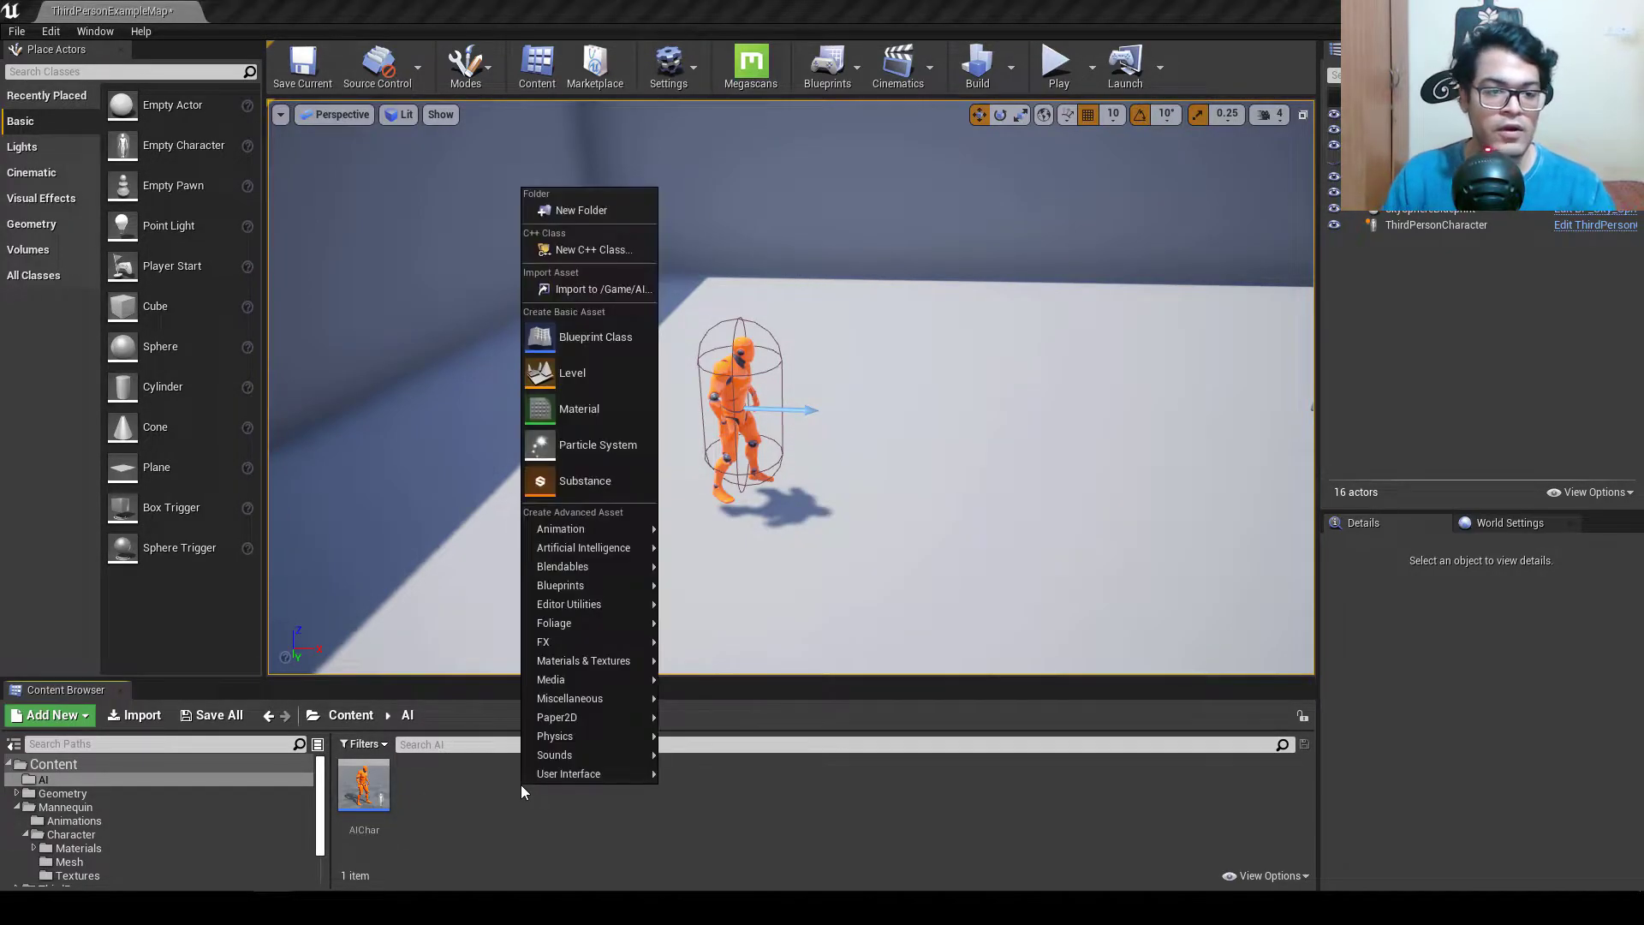
{"action": "left_click", "coordinate": [612, 334]}
{"action": "left_click", "coordinate": [604, 552]}
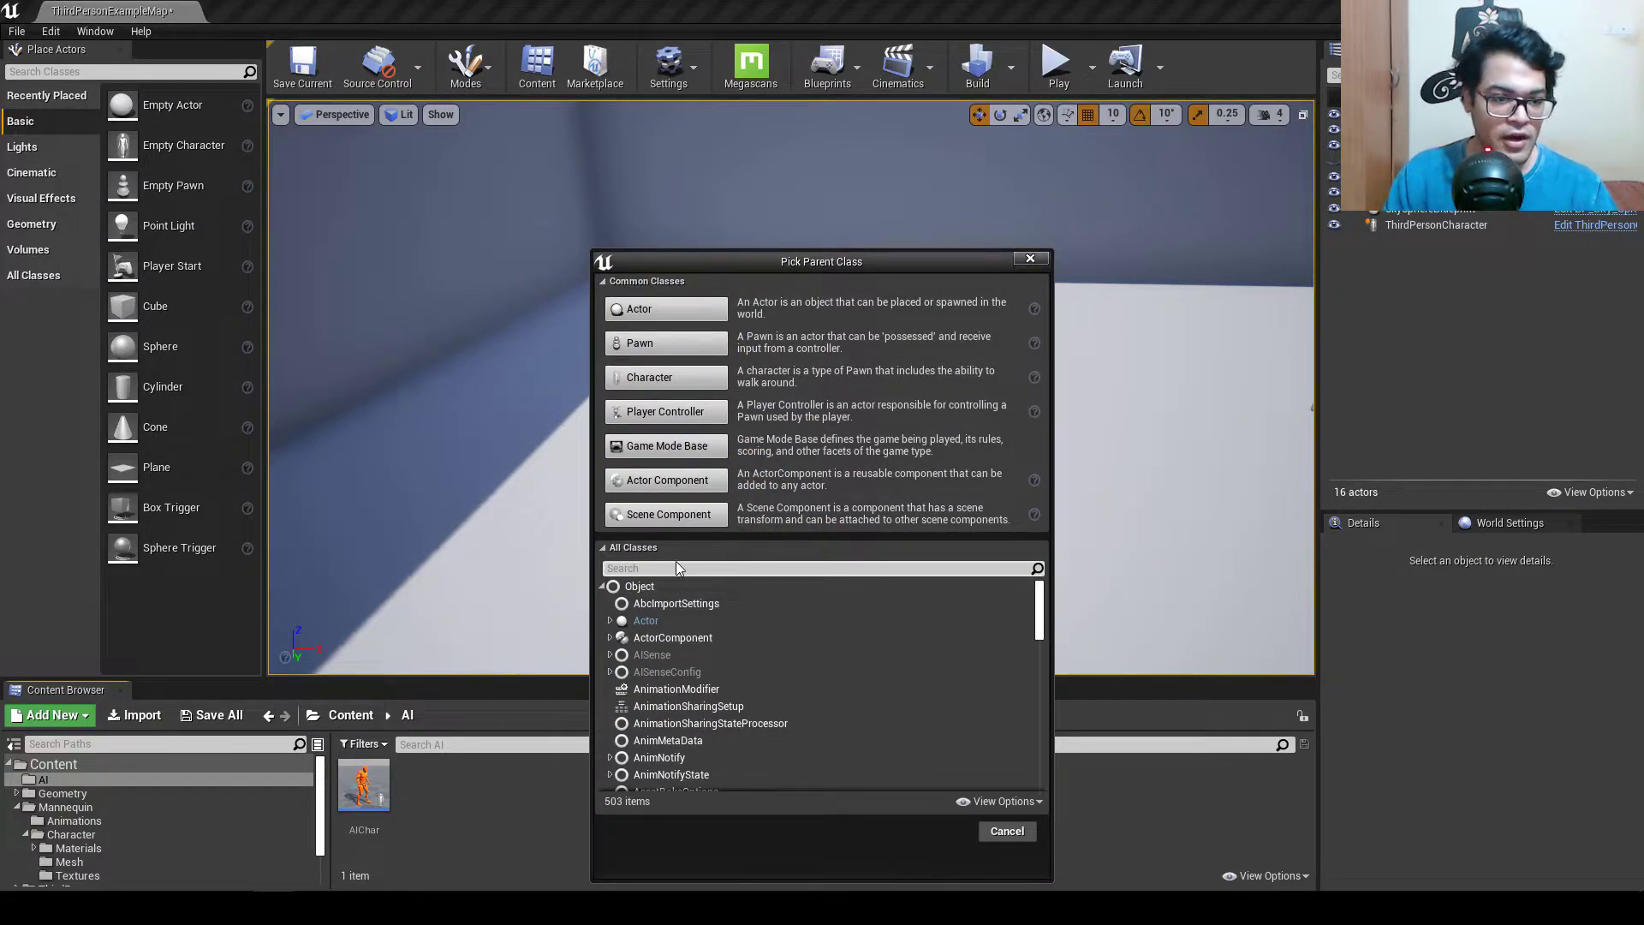
{"action": "type", "text": "ai"}
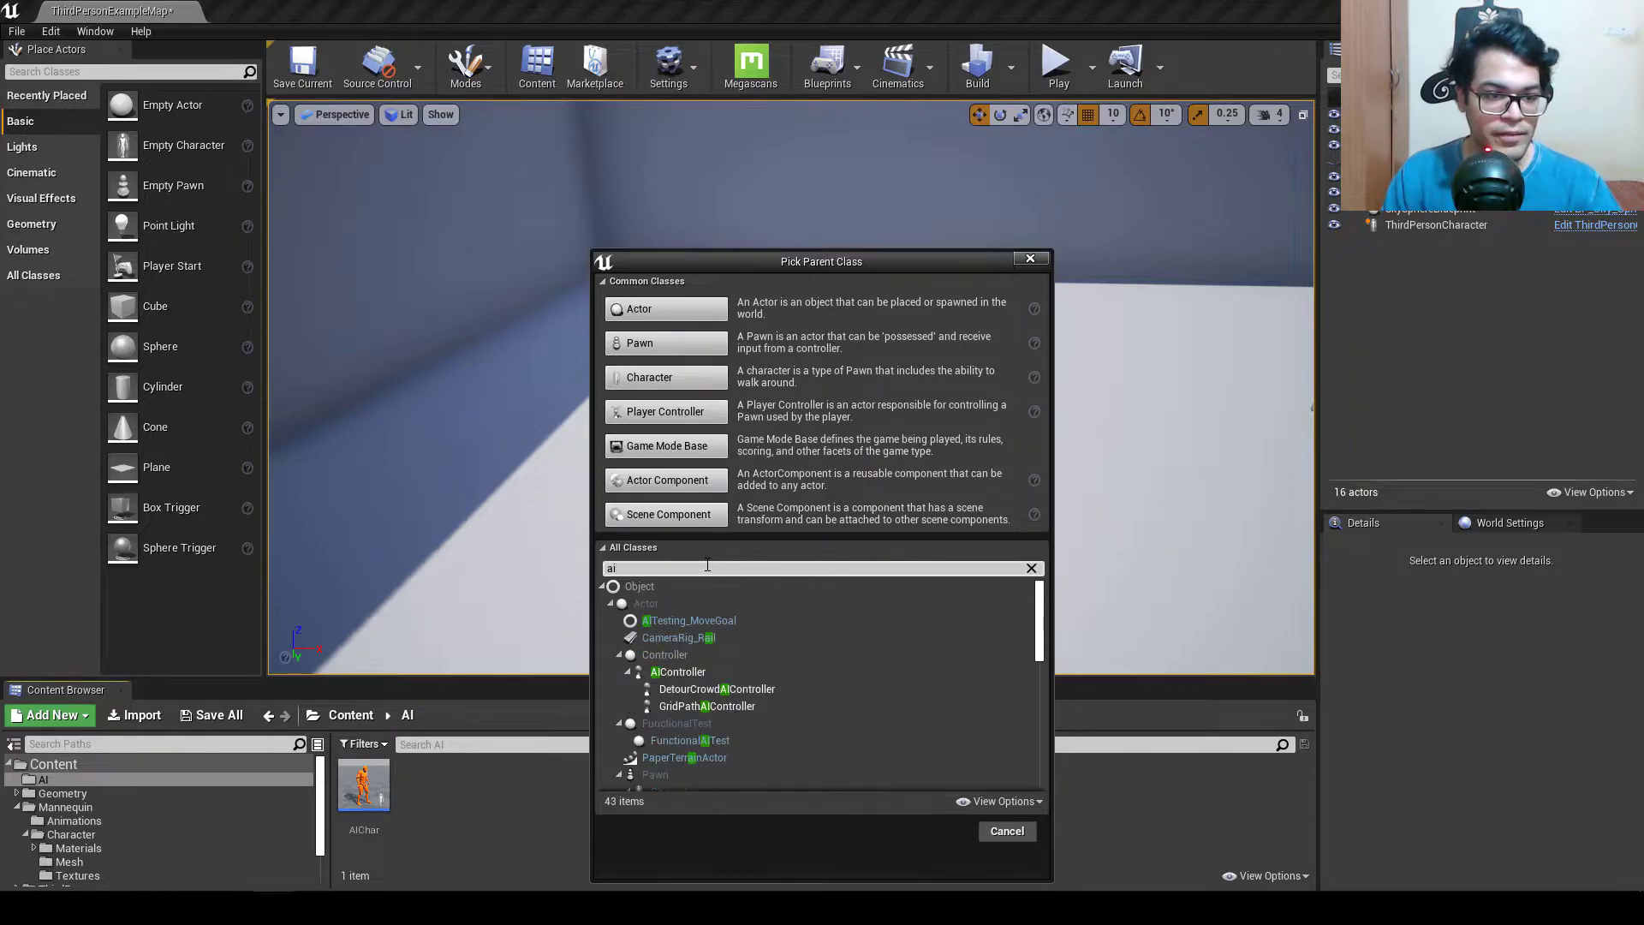
{"action": "left_click", "coordinate": [756, 670]}
{"action": "mouse_move", "coordinate": [702, 676]}
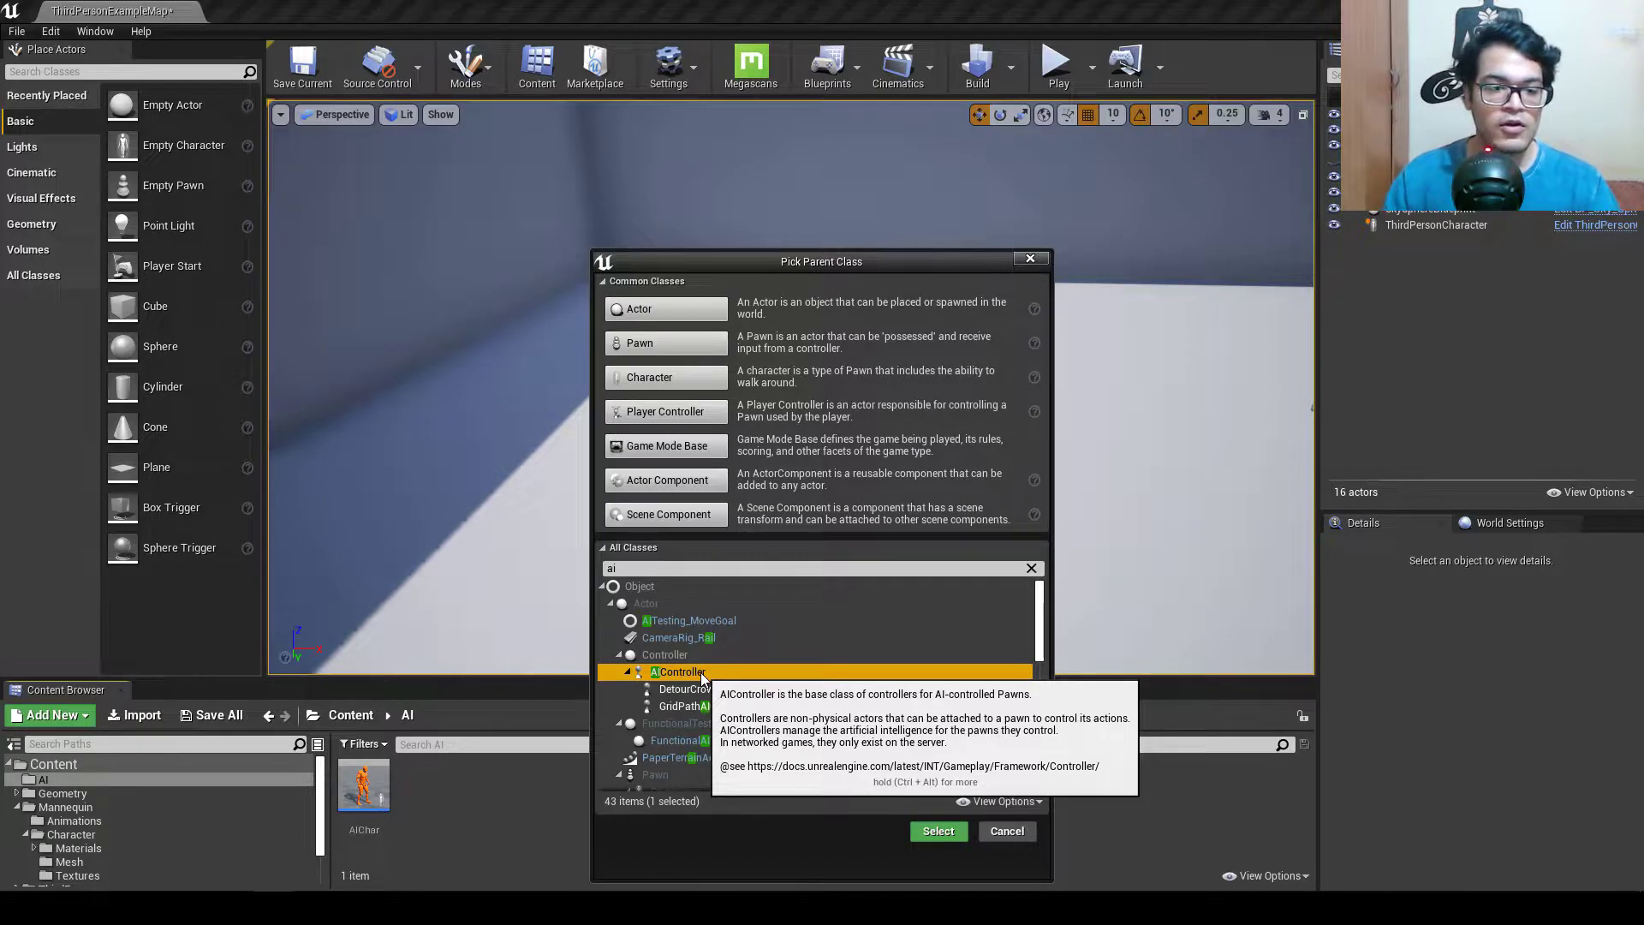
{"action": "left_click", "coordinate": [948, 833]}
{"action": "type", "text": "A"}
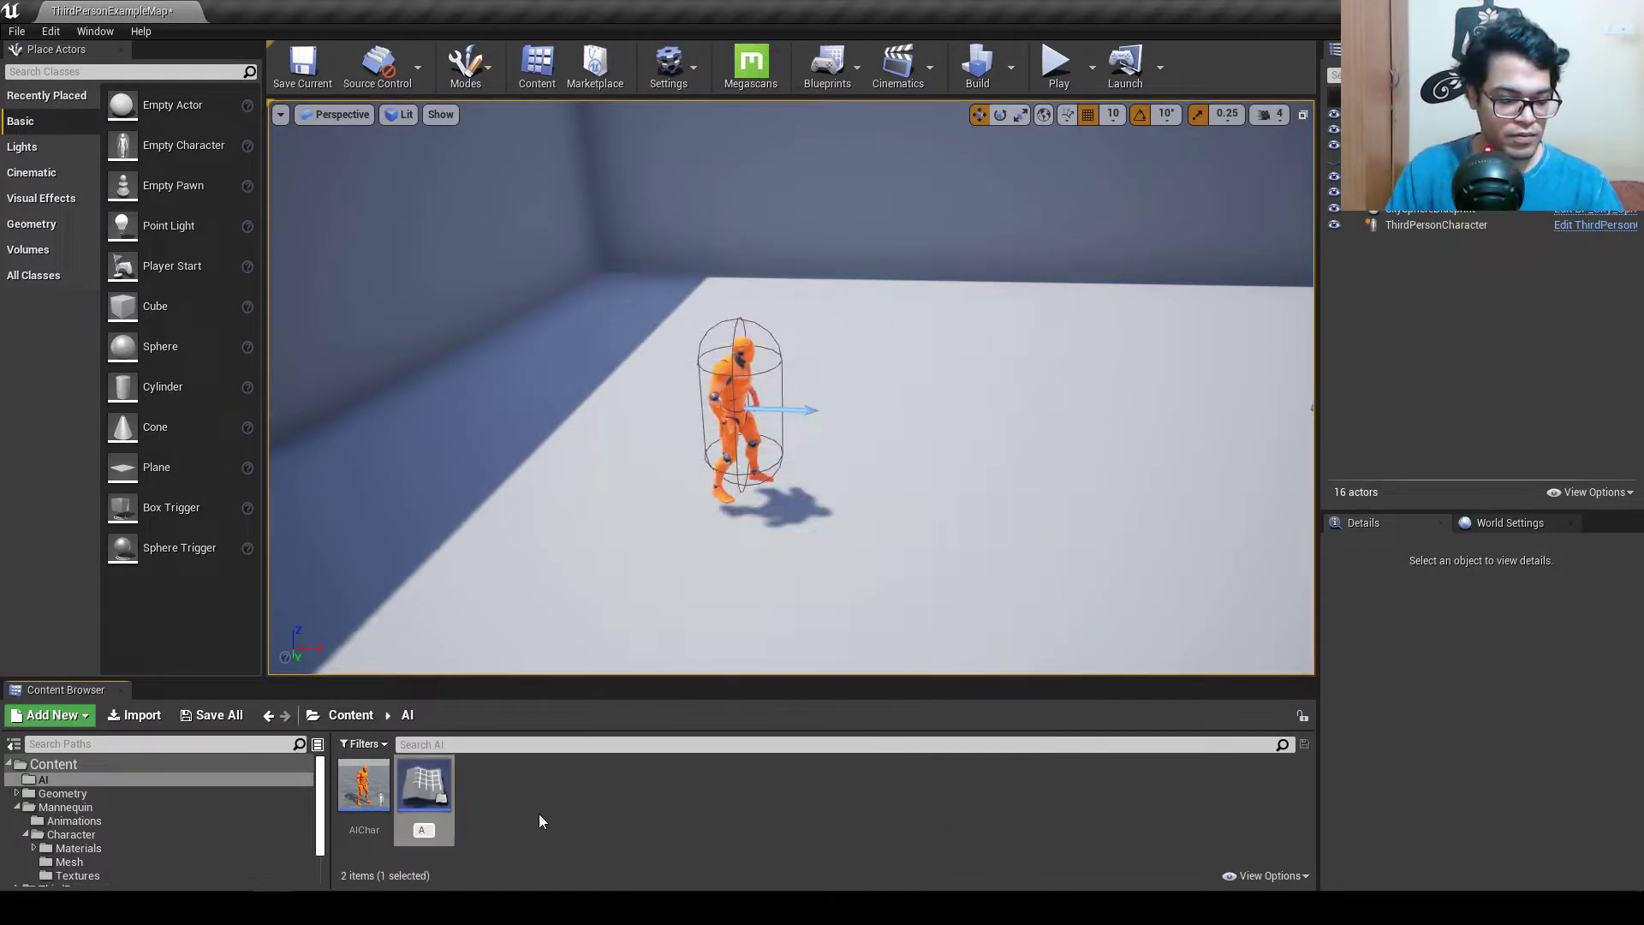
{"action": "type", "text": "iCon"}
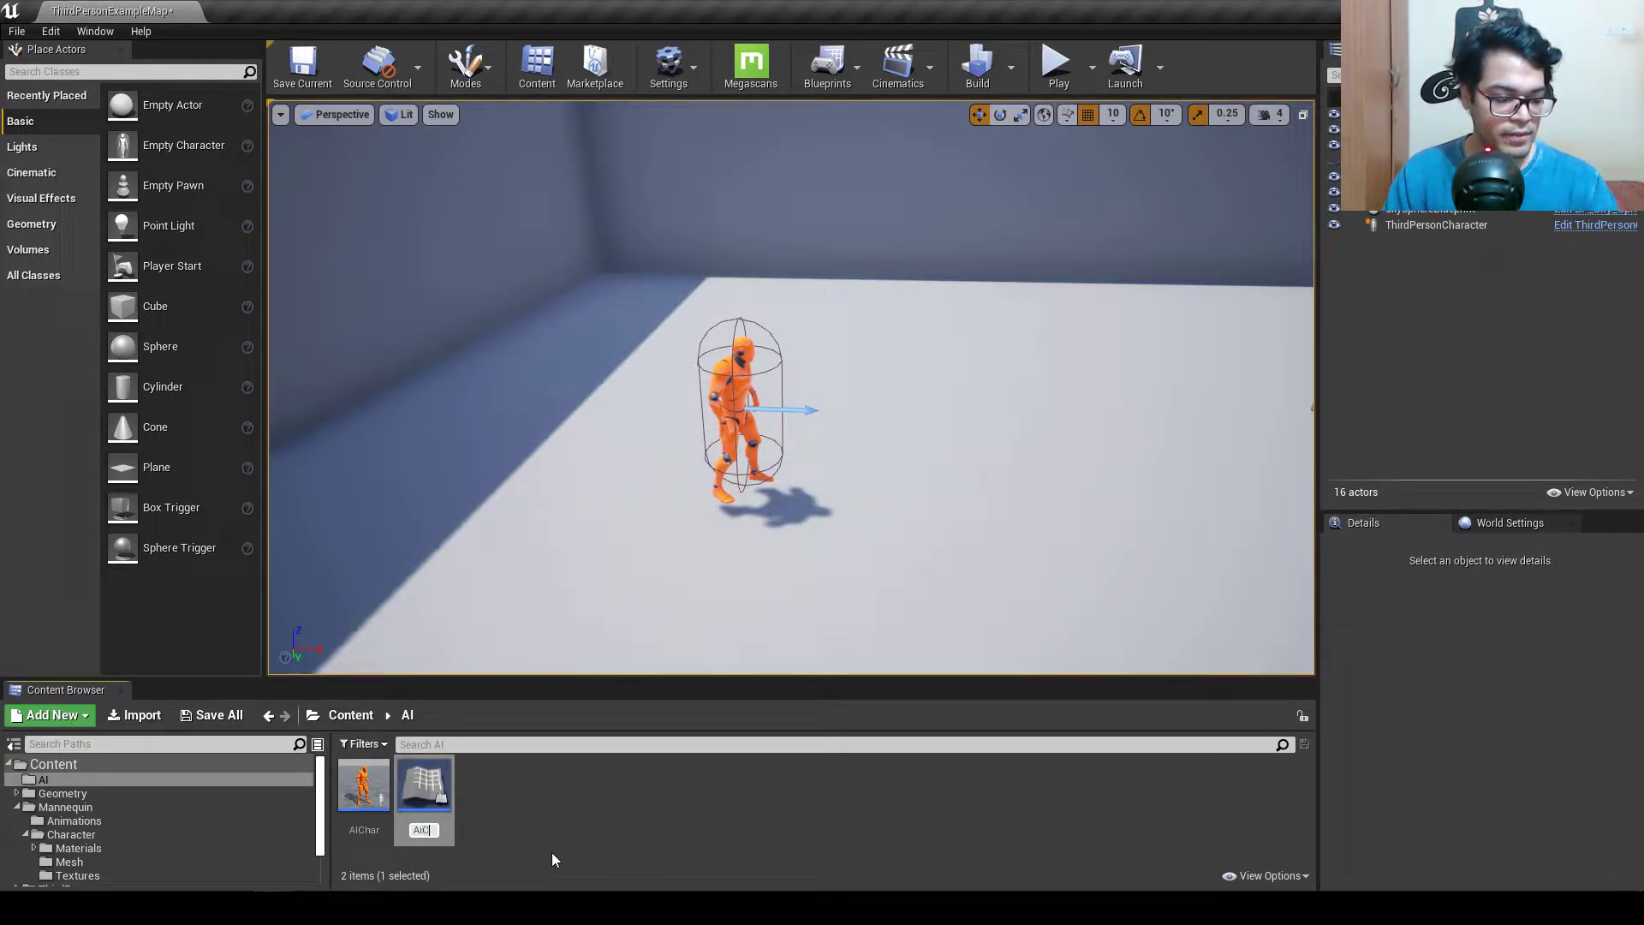